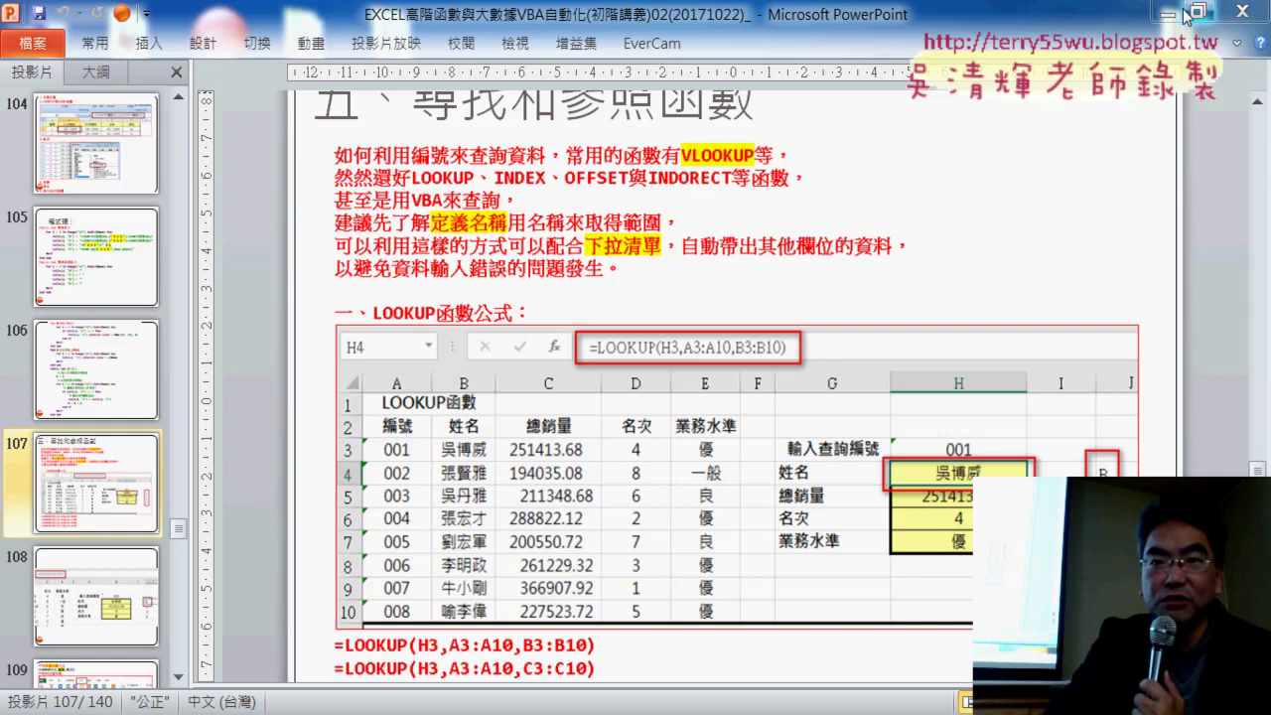
Minimize the PowerPoint presentation on LOOKUP functions to reveal the desktop
left_click(1167, 12)
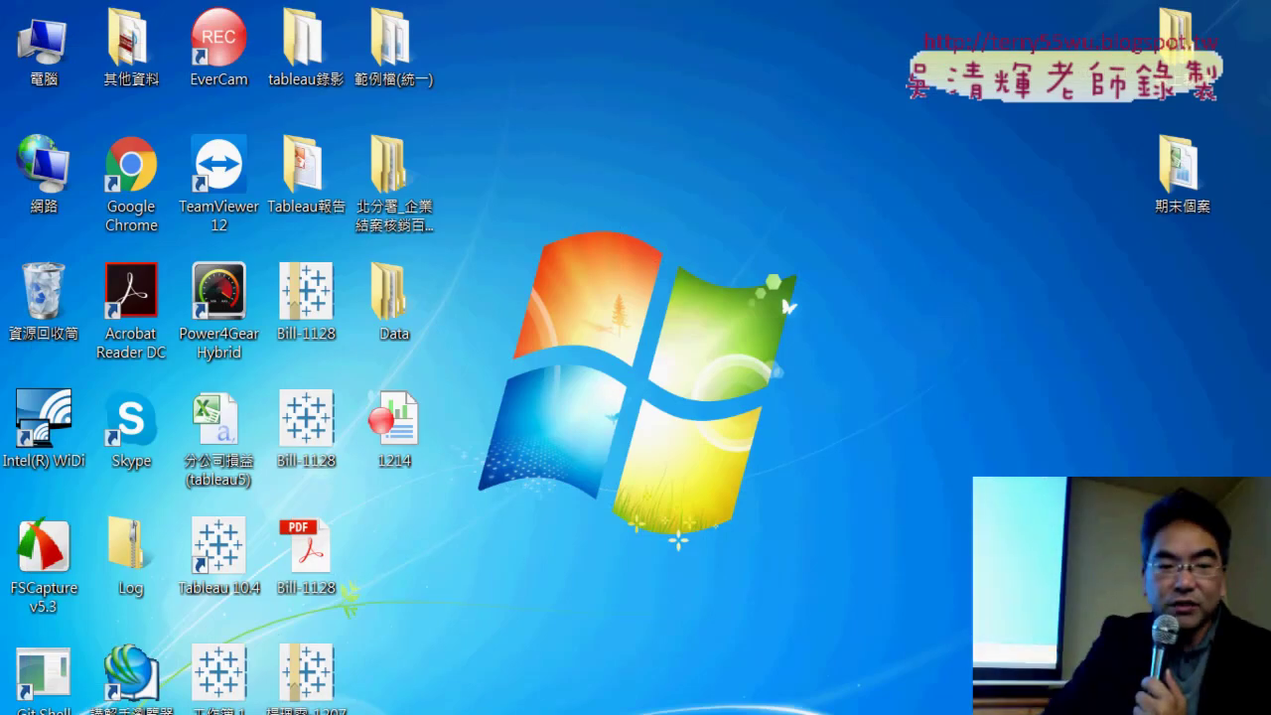
Close the 期末個案 folder window
mouse_move(354, 697)
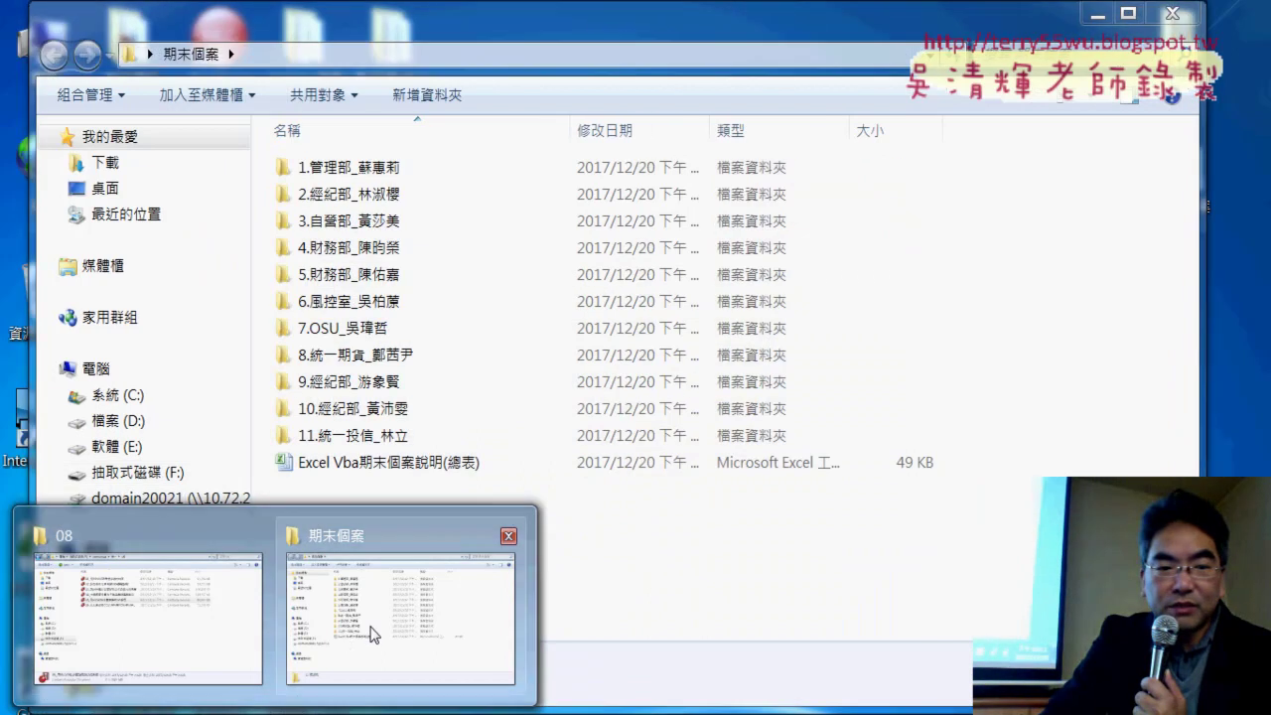
left_click(373, 635)
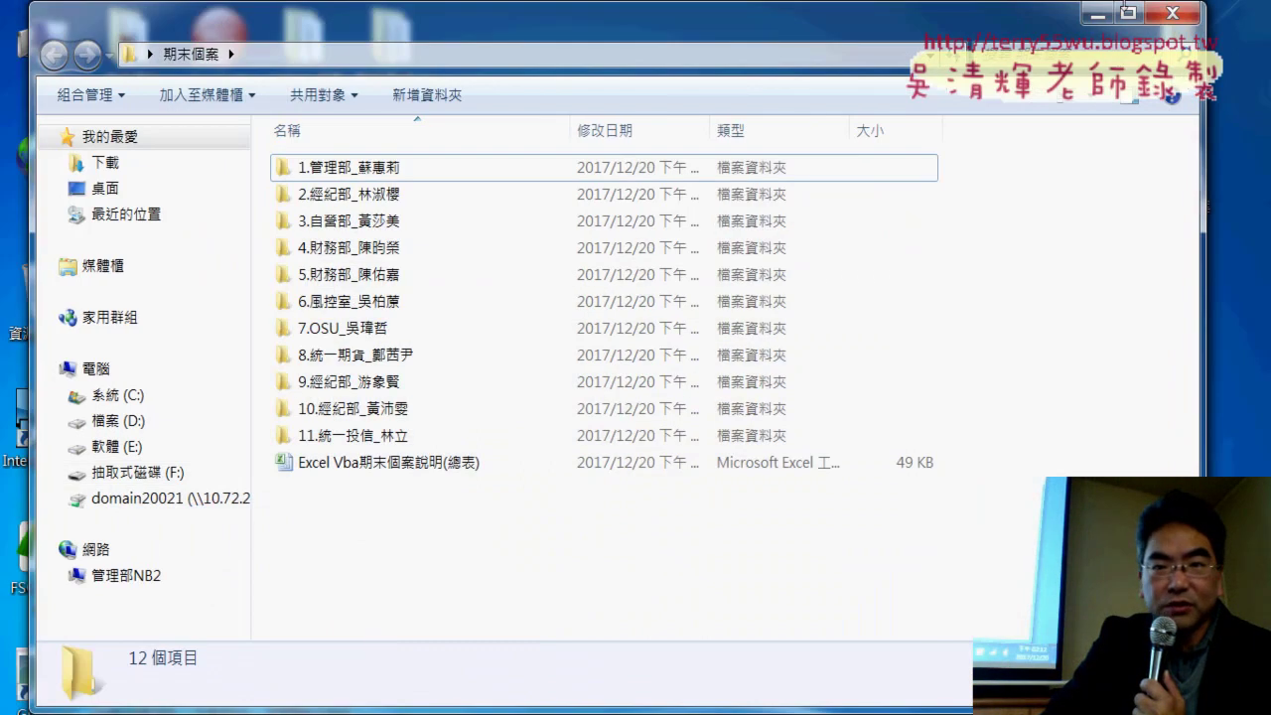
left_click(1173, 14)
Browse drive F: through (_上課資料_)_106 and the course folder into 02_範例
double_click(44, 45)
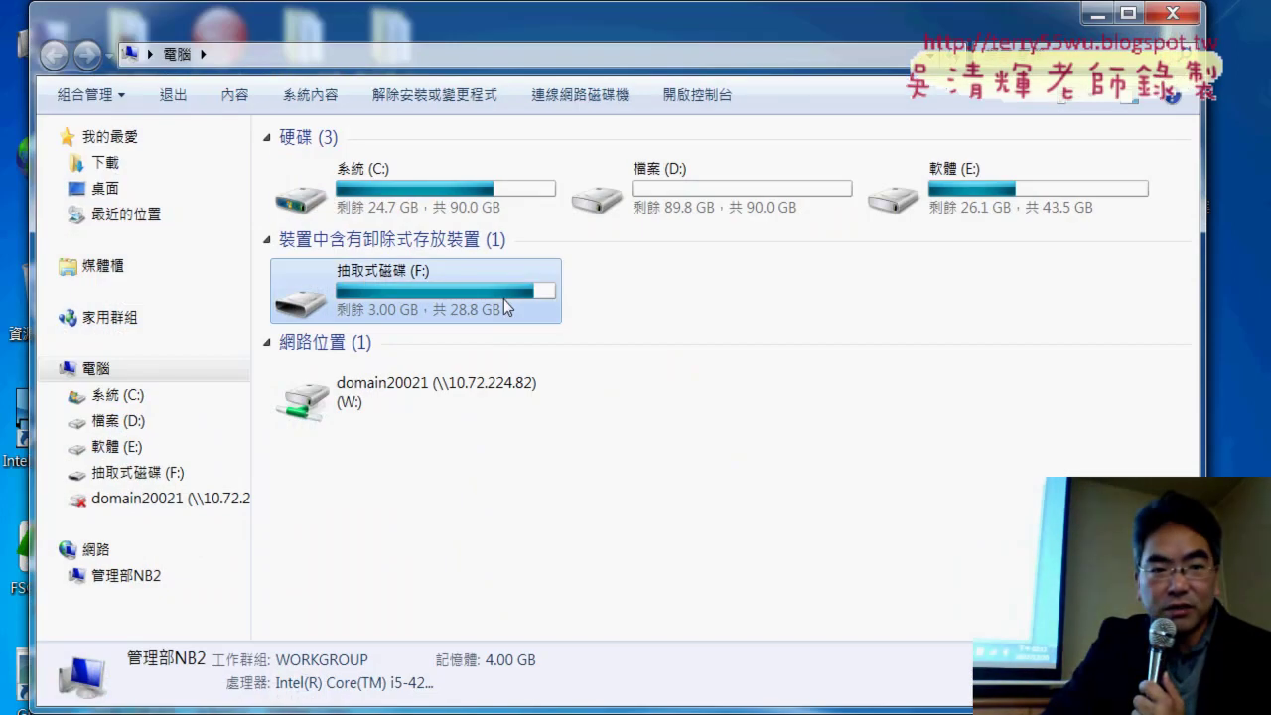
left_click(503, 299)
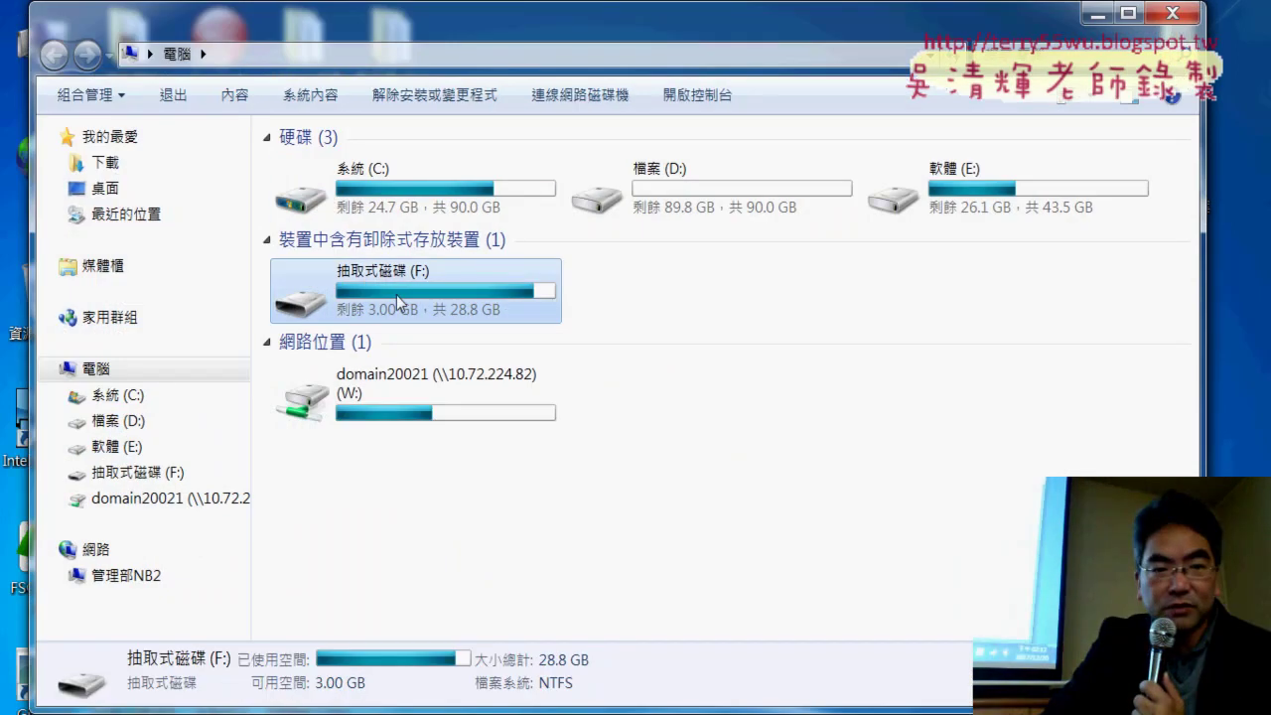
double_click(472, 287)
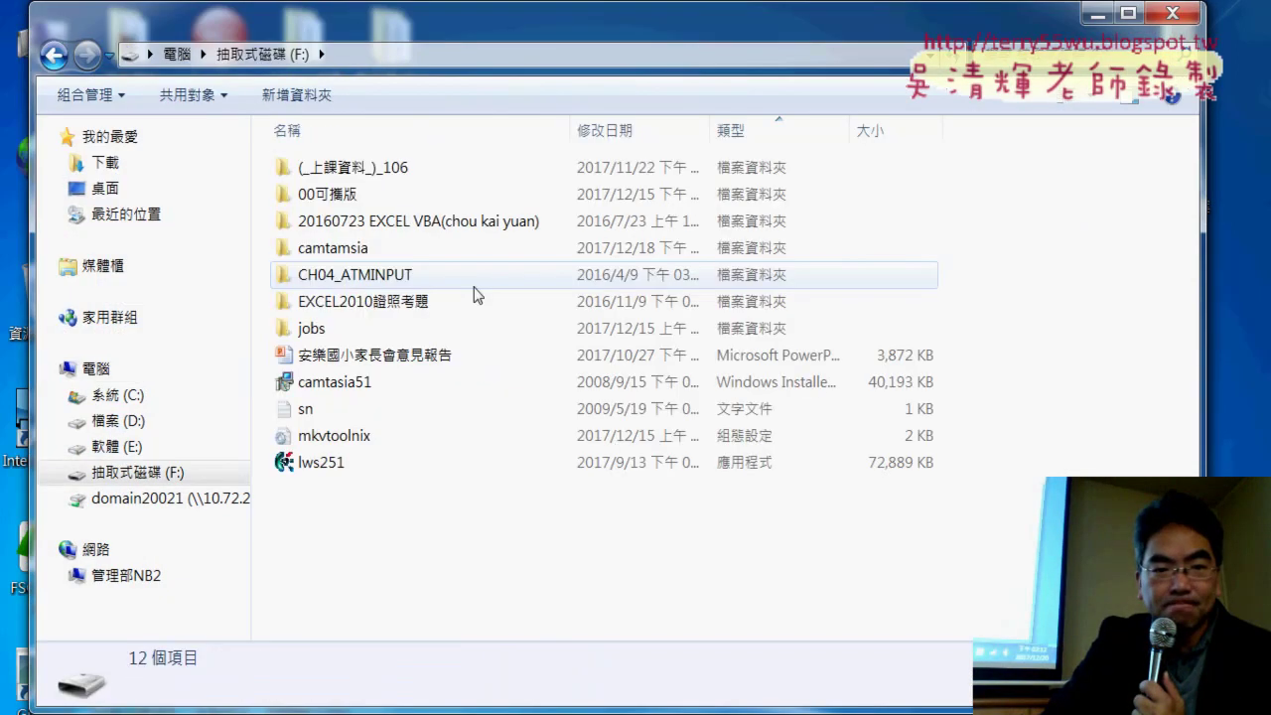
double_click(406, 166)
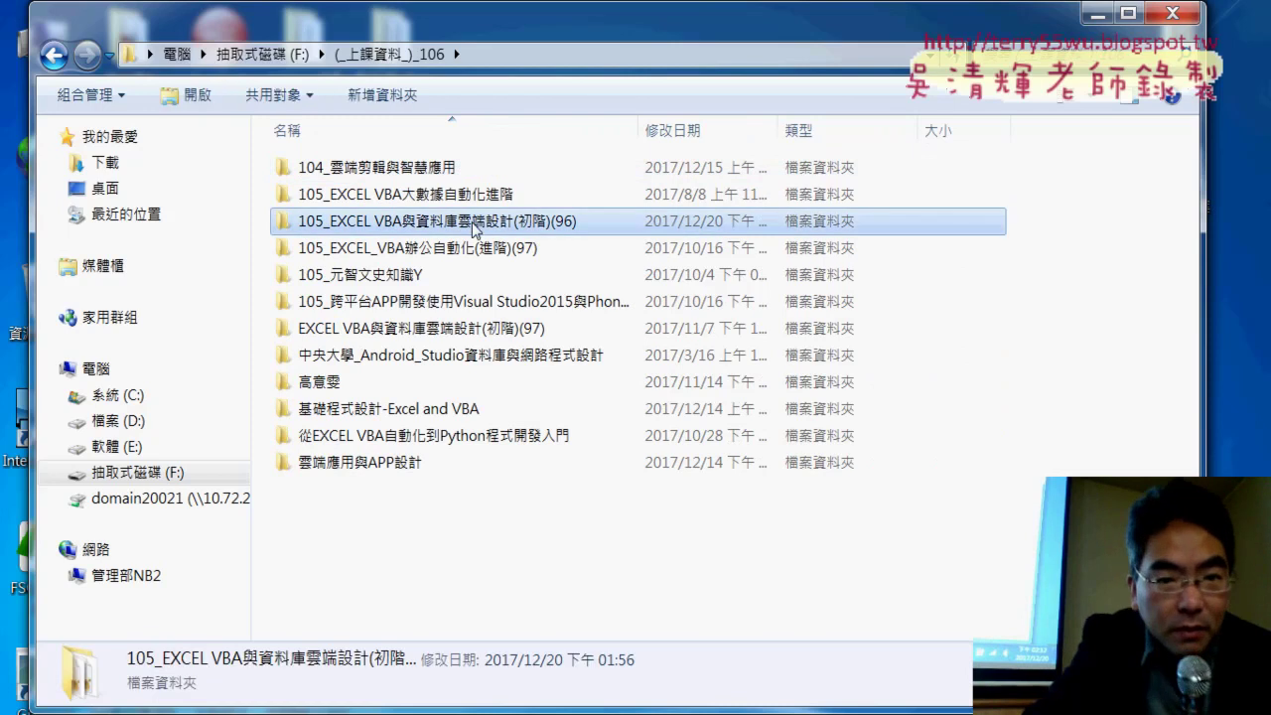
double_click(388, 225)
double_click(388, 228)
Go into 範例檔(統一)\05檢視參照函數 and open the 05檢視與參照函數練習 workbook
scroll(440, 377, "down", 1)
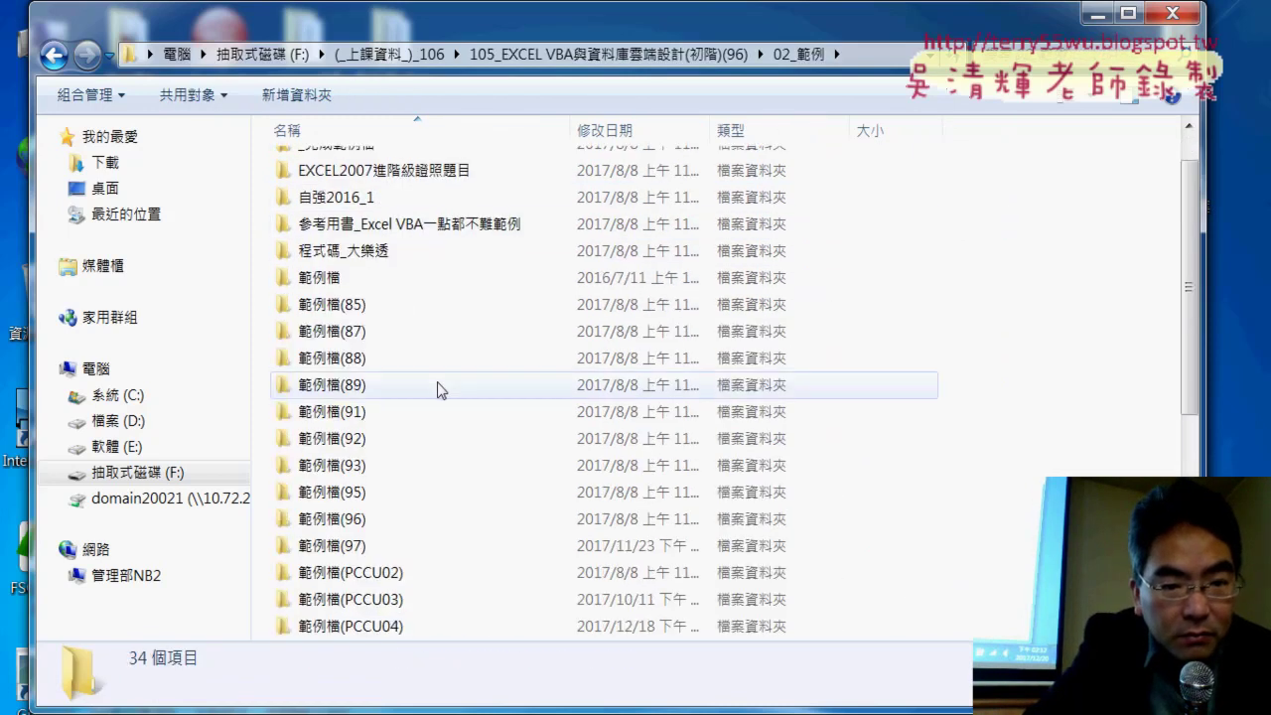
scroll(440, 392, "down", 3)
scroll(439, 397, "down", 2)
double_click(387, 359)
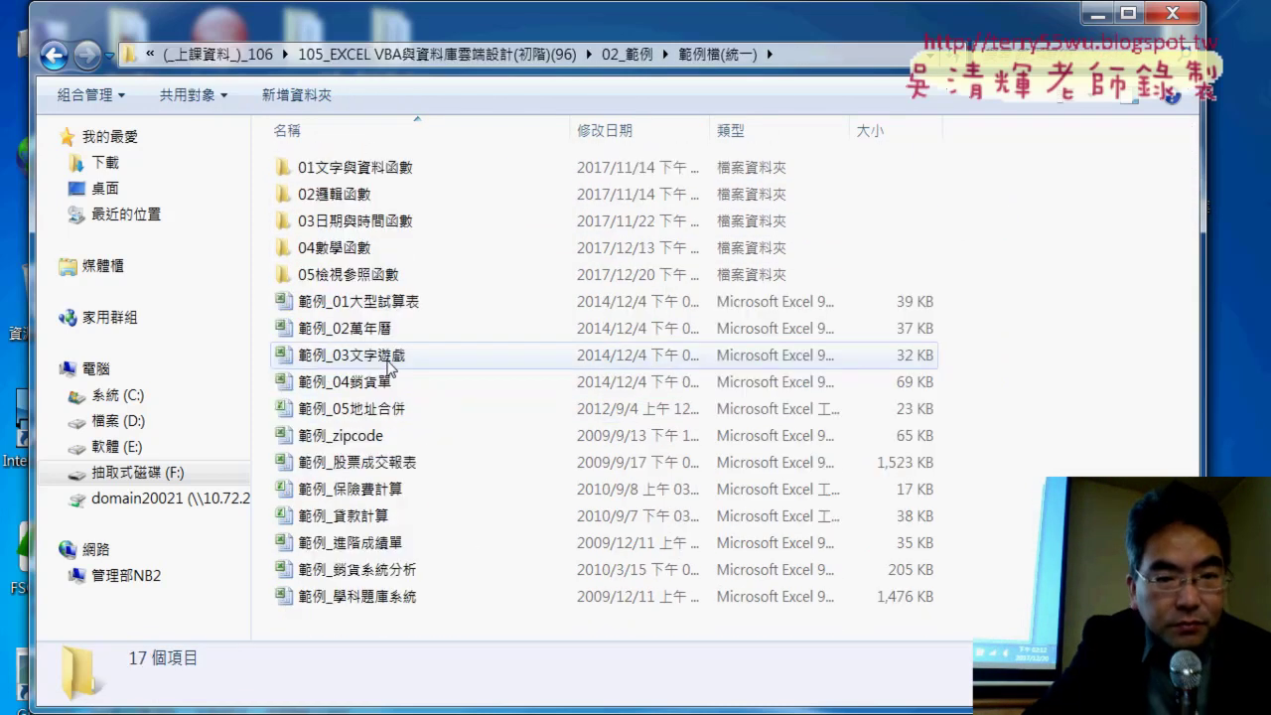
double_click(397, 275)
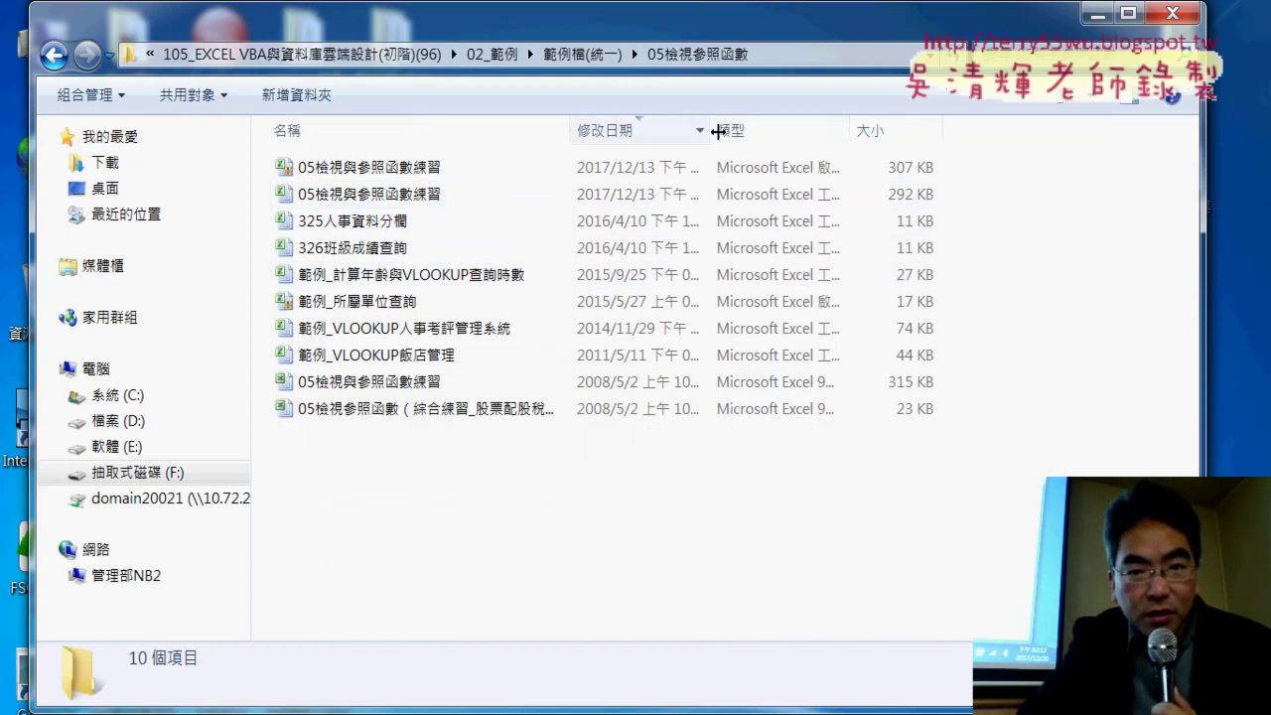
left_click_drag(710, 130, 822, 130)
double_click(724, 196)
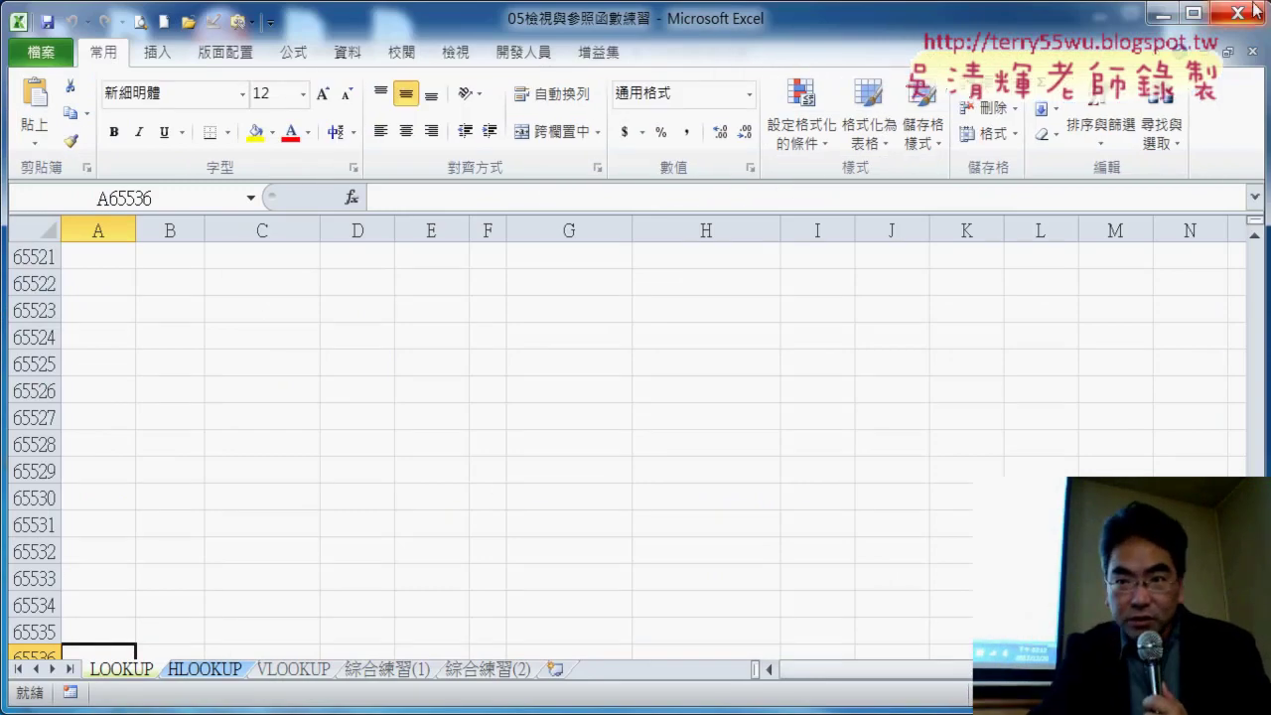
Maximize Excel, return to the top of the LOOKUP table, and start a function in H4
left_click(1194, 14)
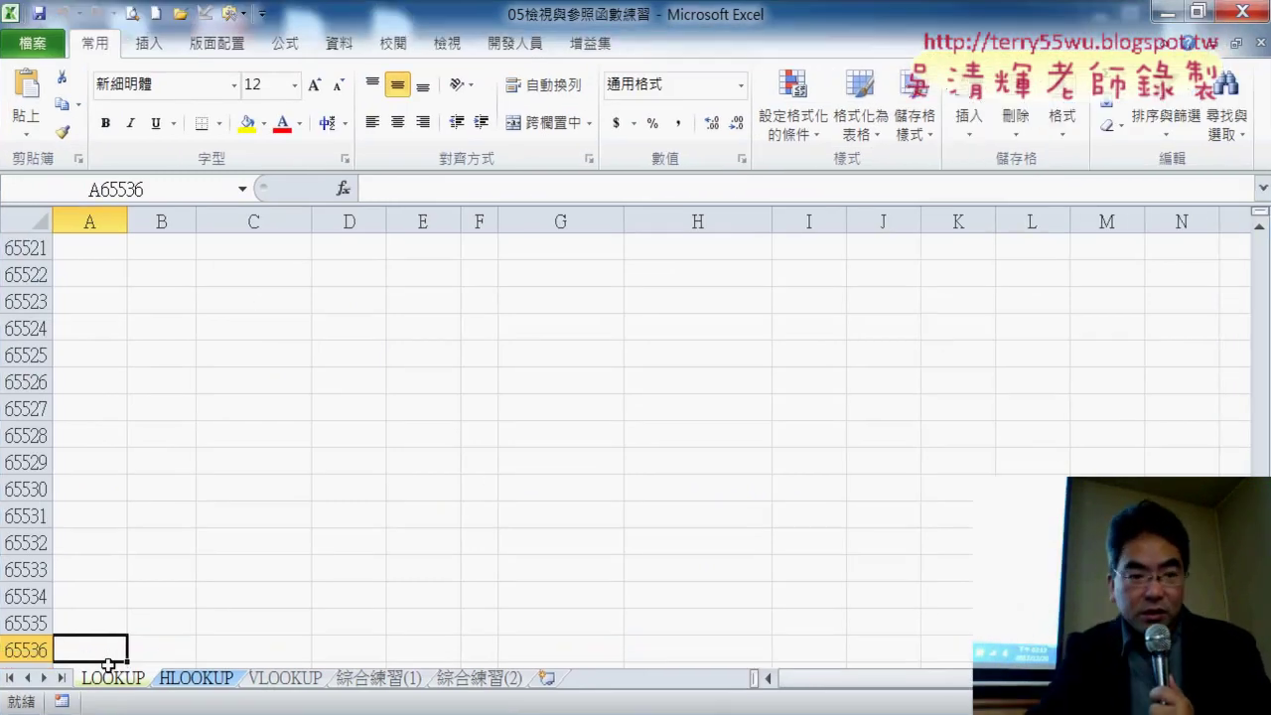
scroll(164, 586, "up", 3)
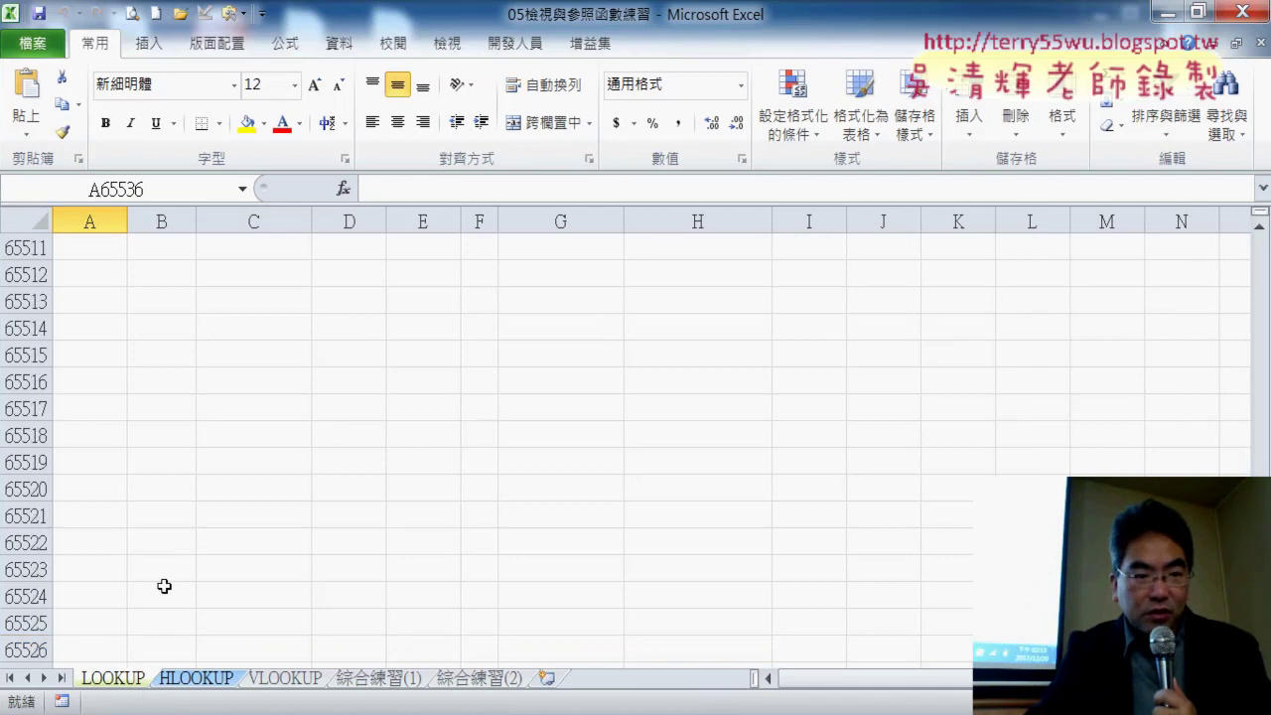
scroll(164, 586, "up", 8)
scroll(166, 589, "up", 8)
scroll(166, 589, "up", 9)
scroll(166, 592, "up", 4)
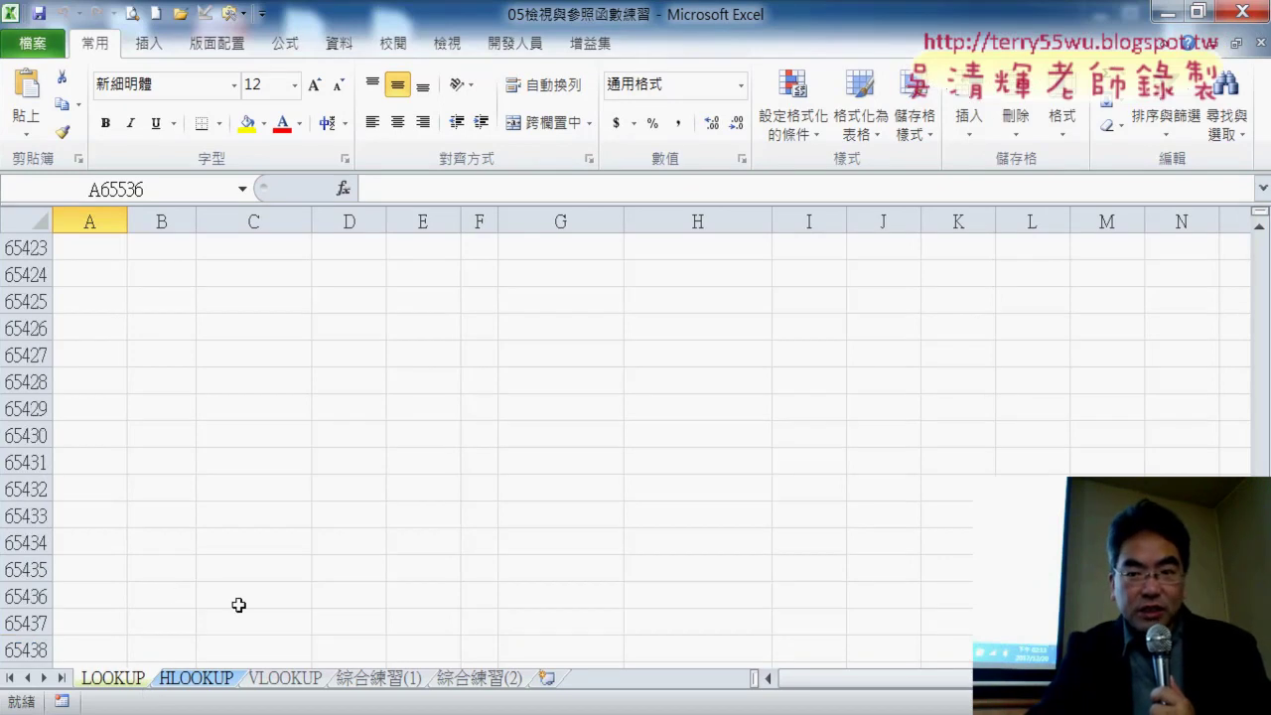
left_click_drag(1259, 636, 1240, 220)
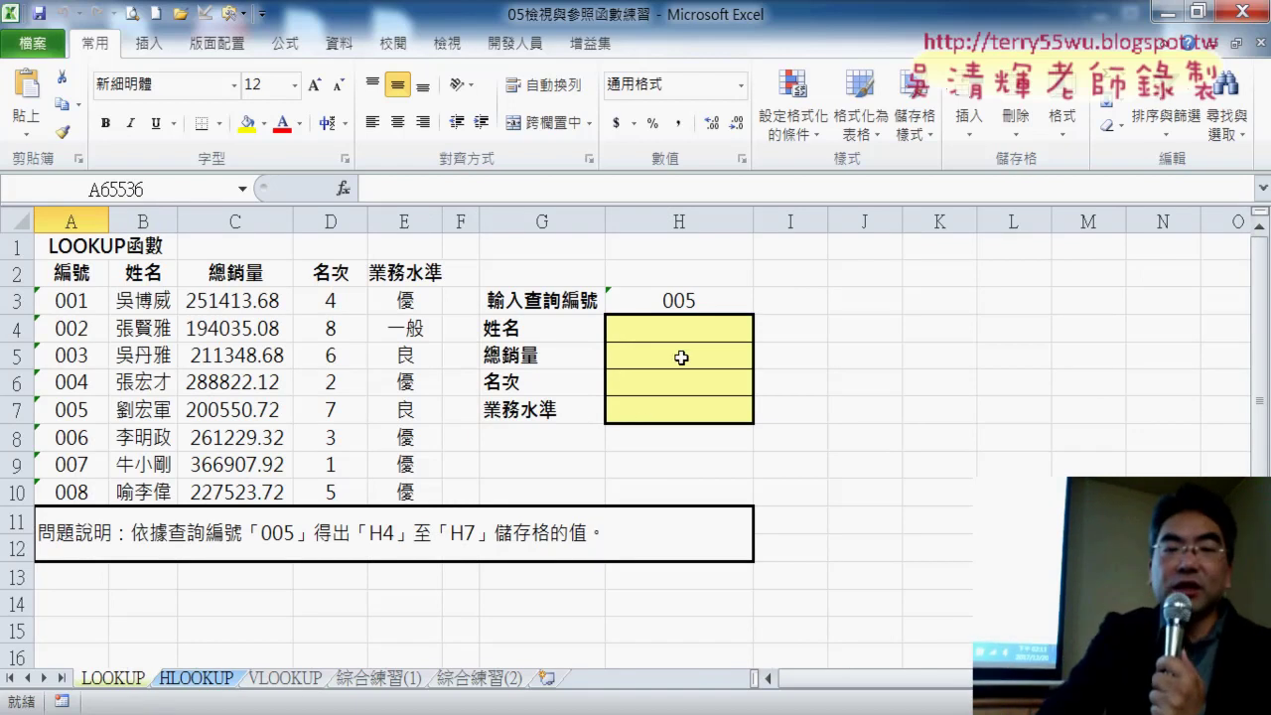
left_click(667, 323)
left_click(344, 189)
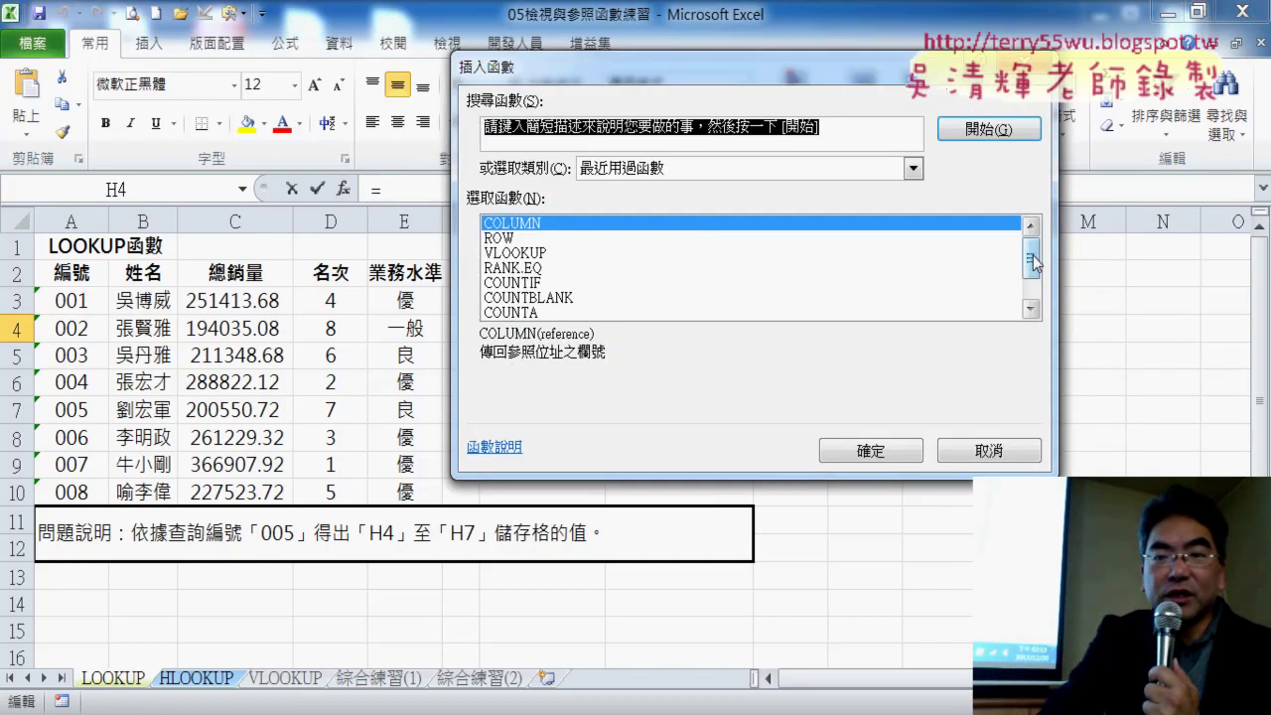
Choose LOOKUP from the 檢視與參照 (Lookup & Reference) category for H4
left_click(795, 171)
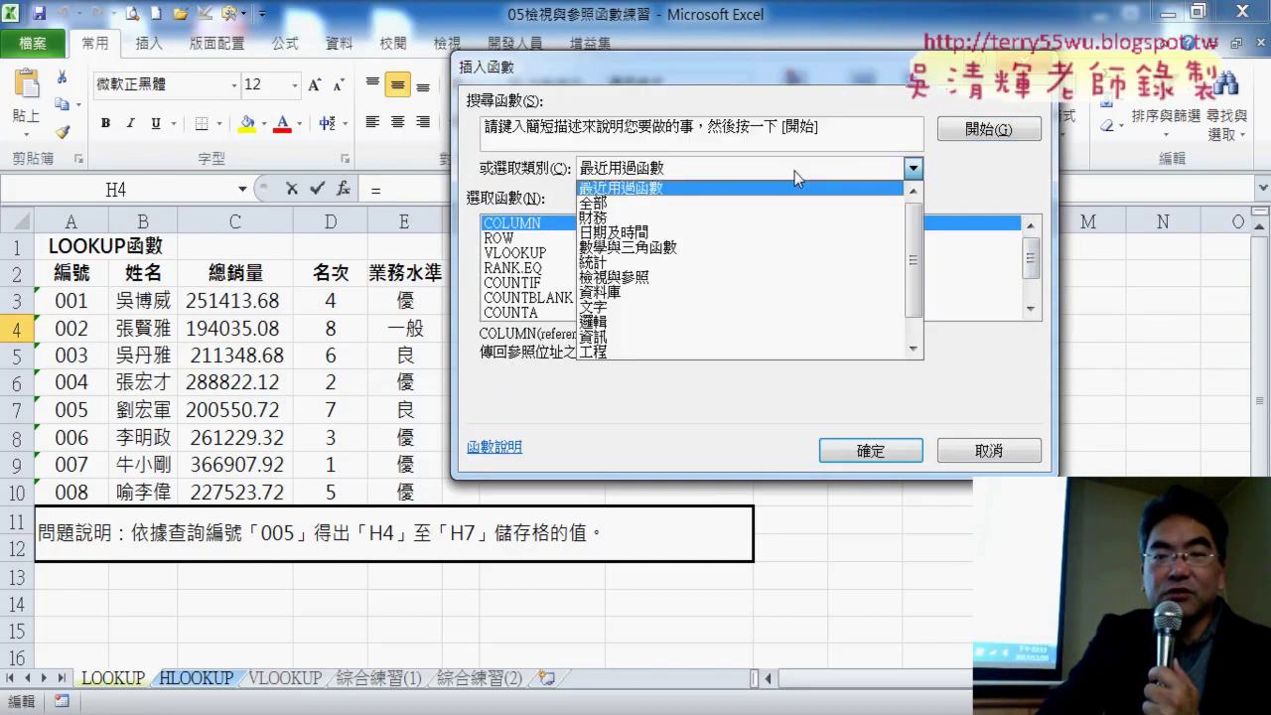
left_click(794, 277)
left_click_drag(1030, 249, 1033, 275)
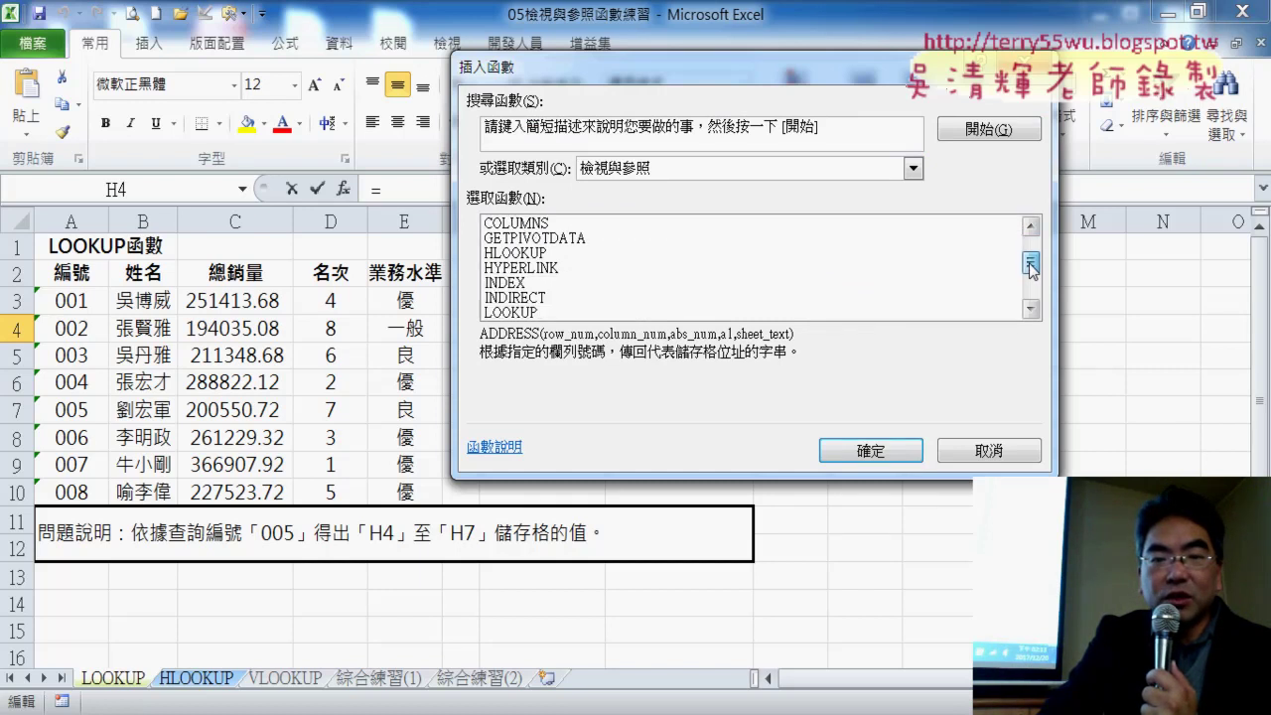
left_click(571, 283)
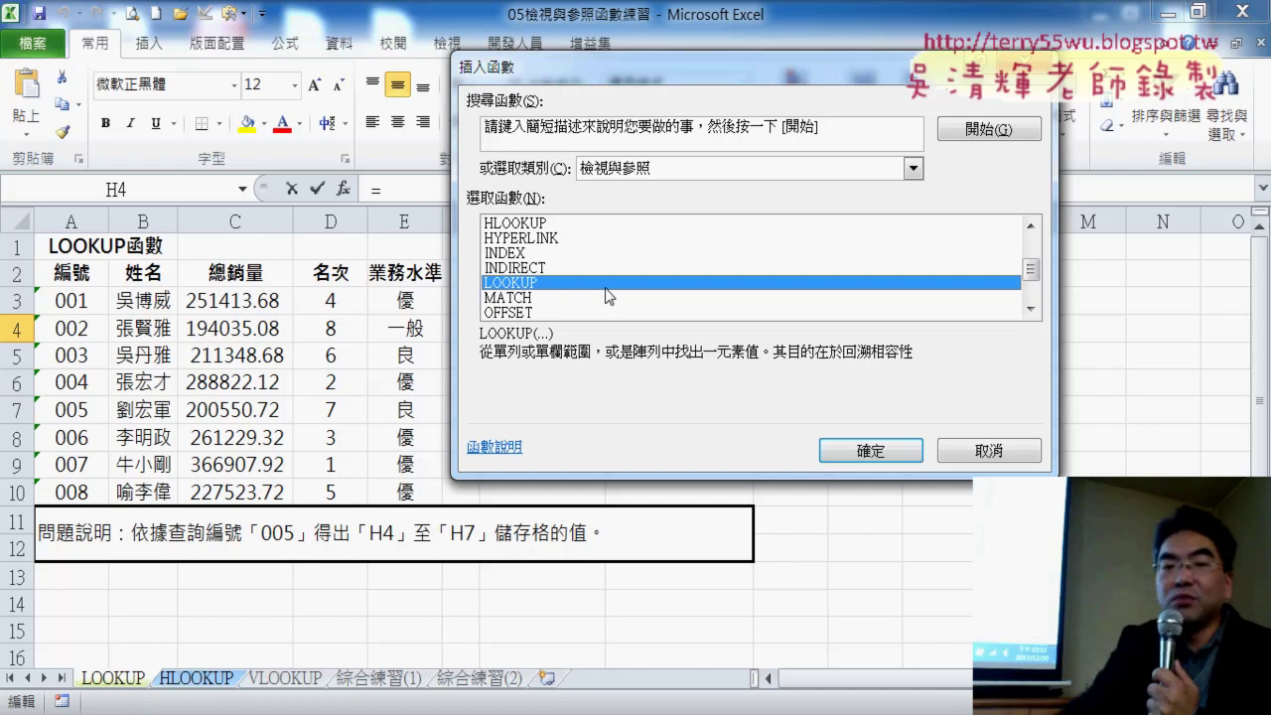
left_click(873, 454)
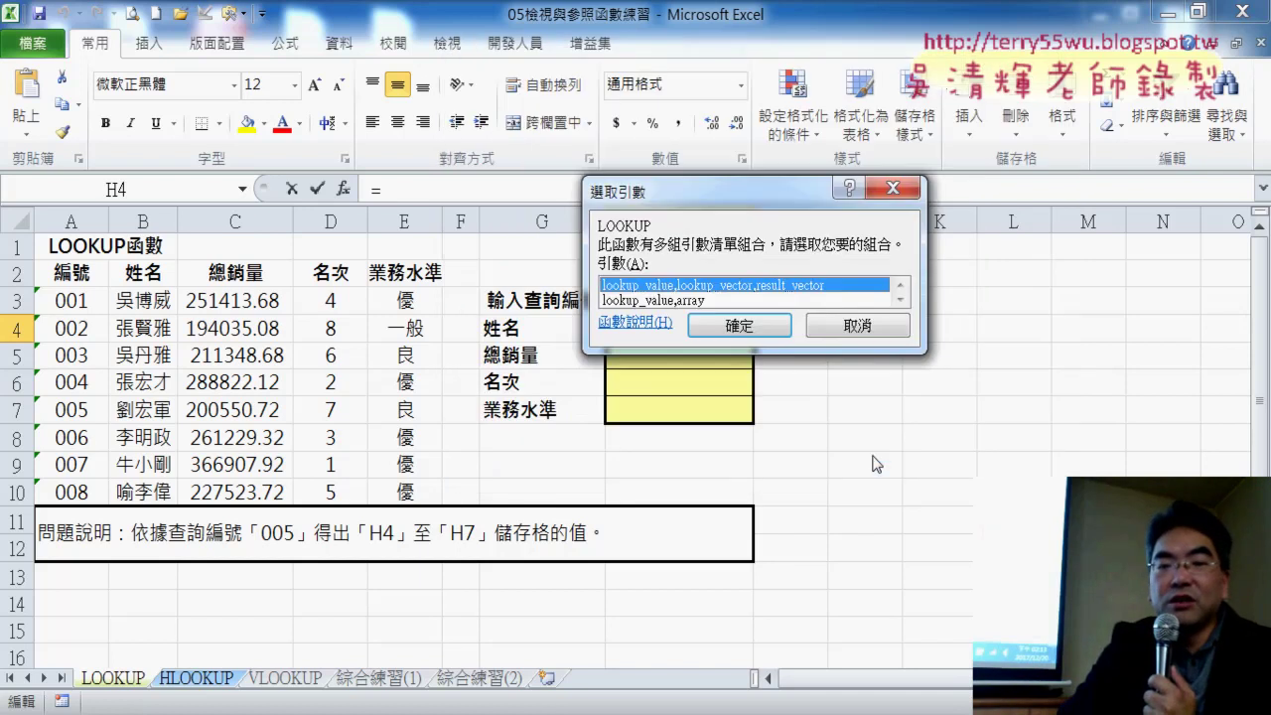
Use LOOKUP's vector form with H3 as lookup value and A3:A10 as lookup vector
left_click(756, 336)
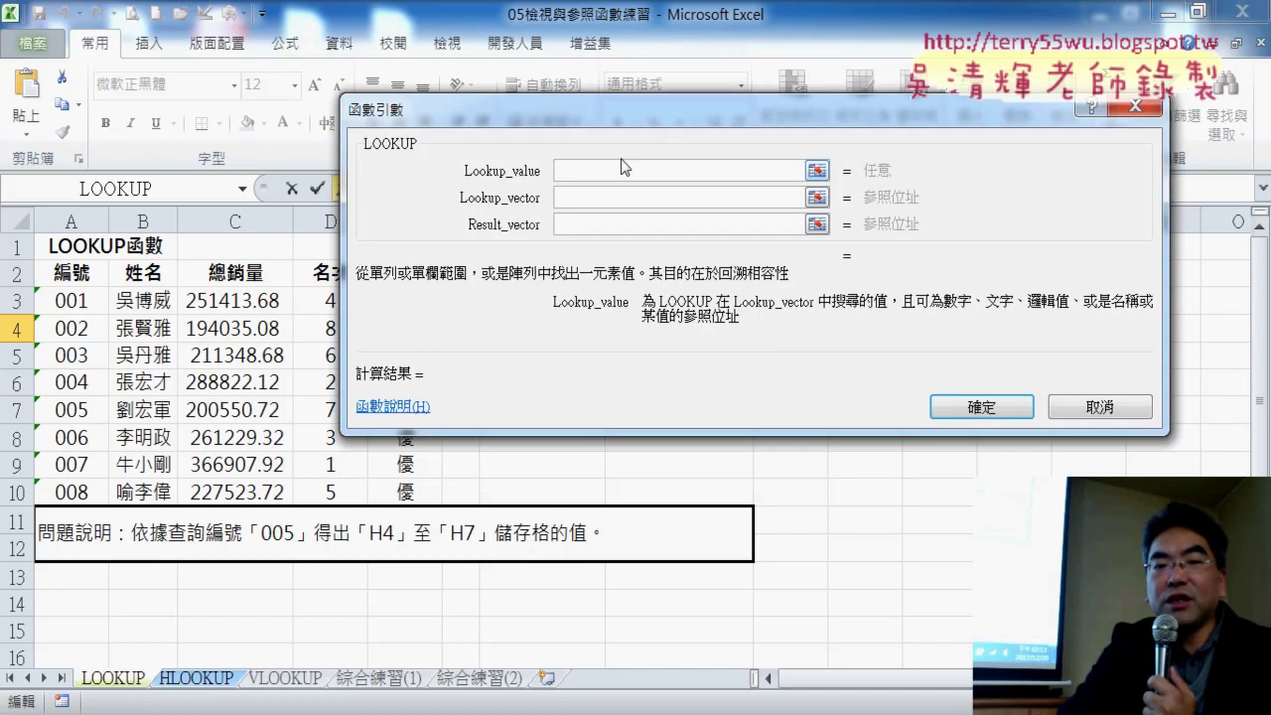
left_click_drag(641, 127, 722, 392)
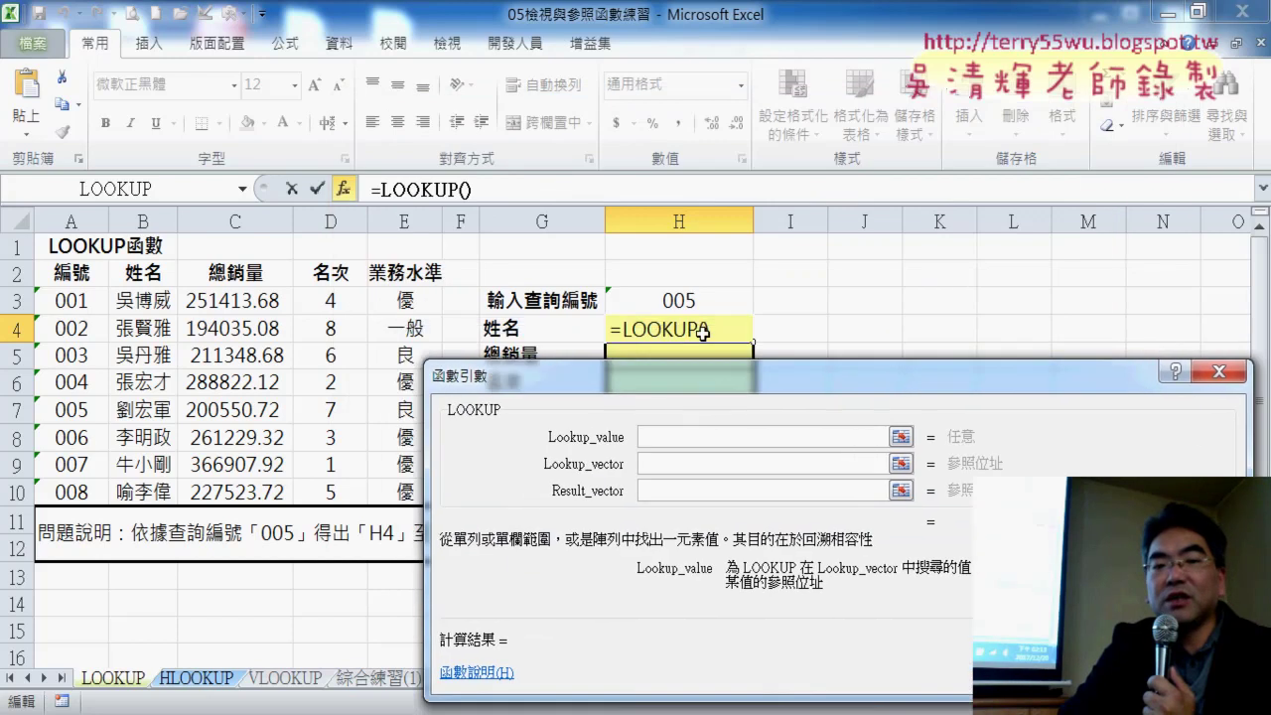
left_click(687, 300)
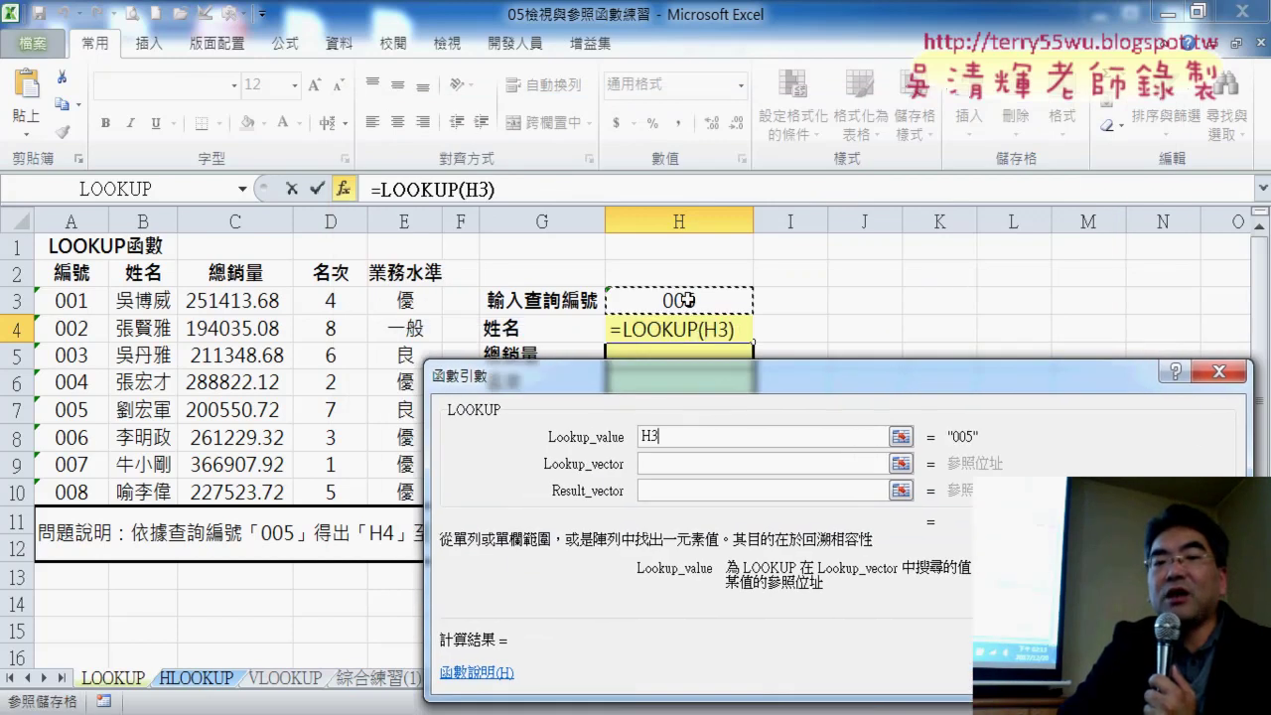
left_click(684, 464)
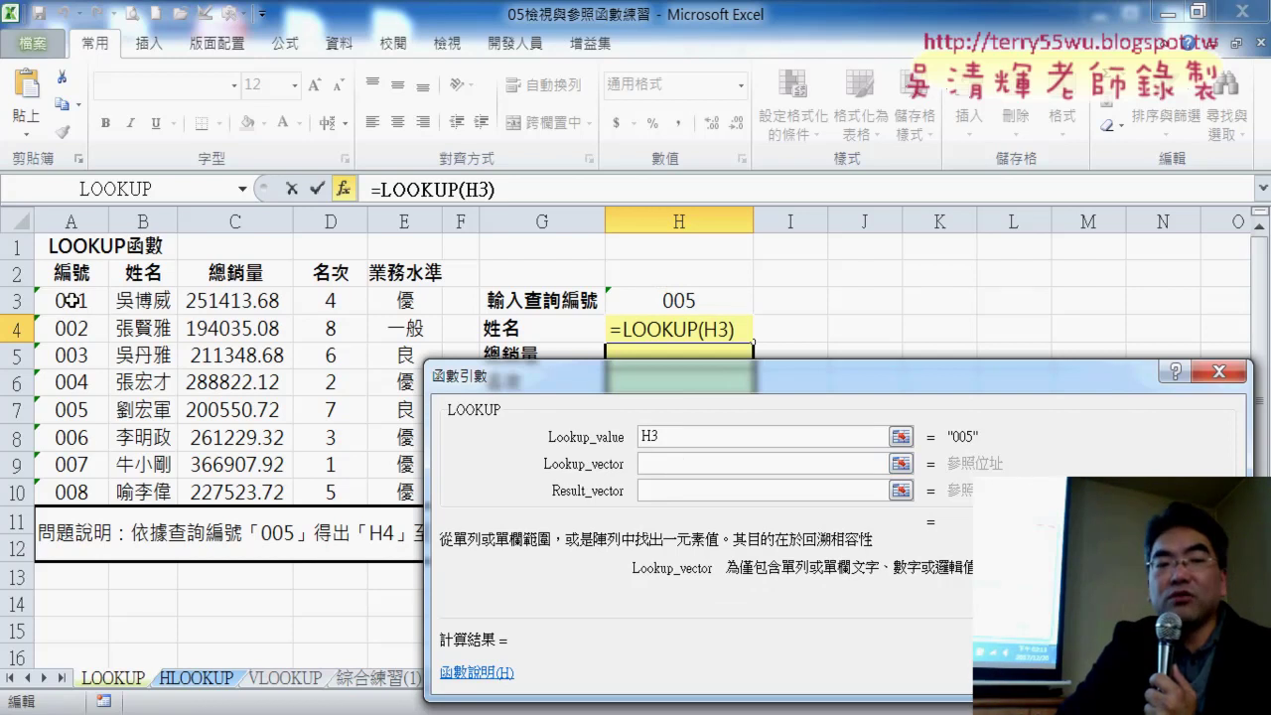
left_click_drag(71, 300, 71, 491)
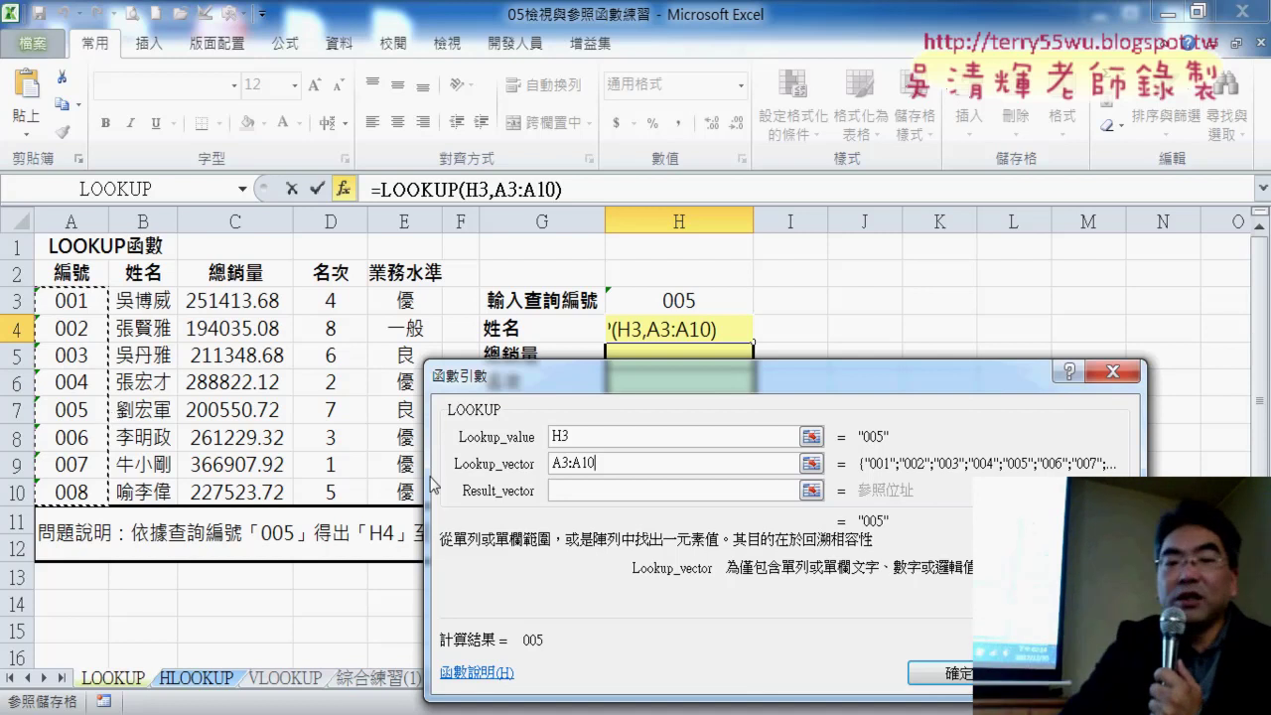
left_click(600, 492)
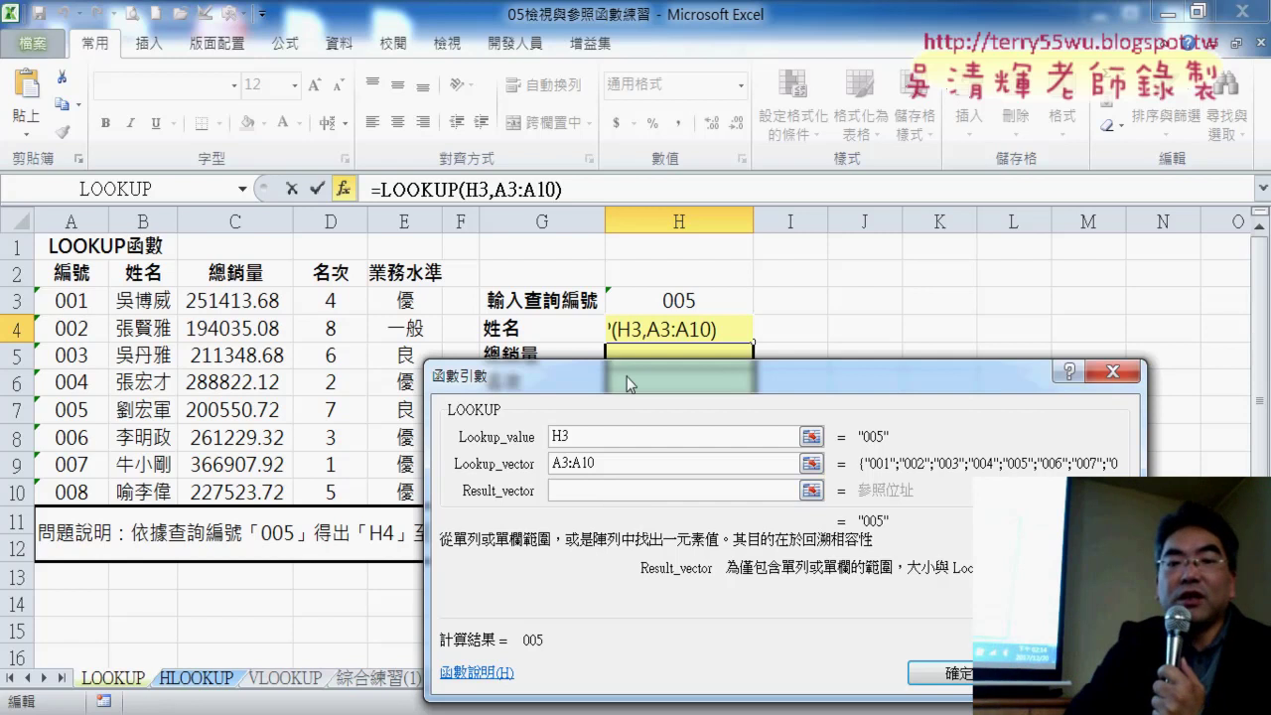
left_click_drag(626, 376, 671, 397)
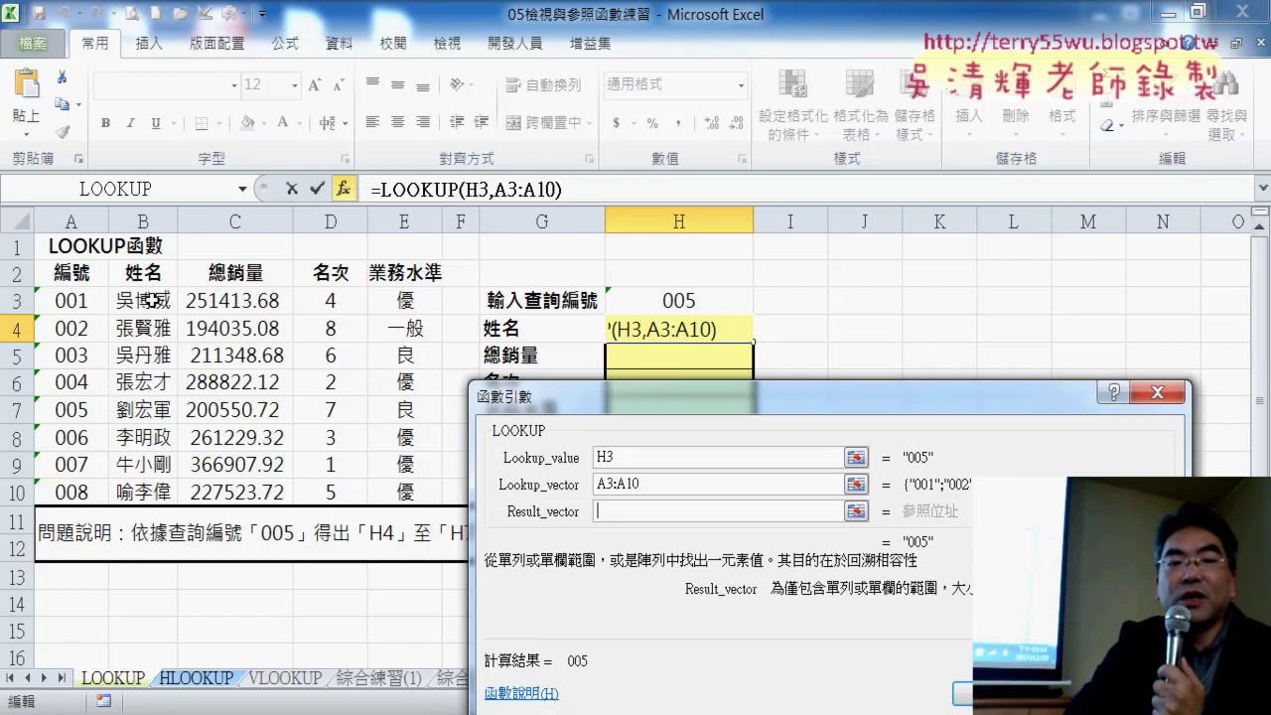
left_click_drag(149, 300, 173, 493)
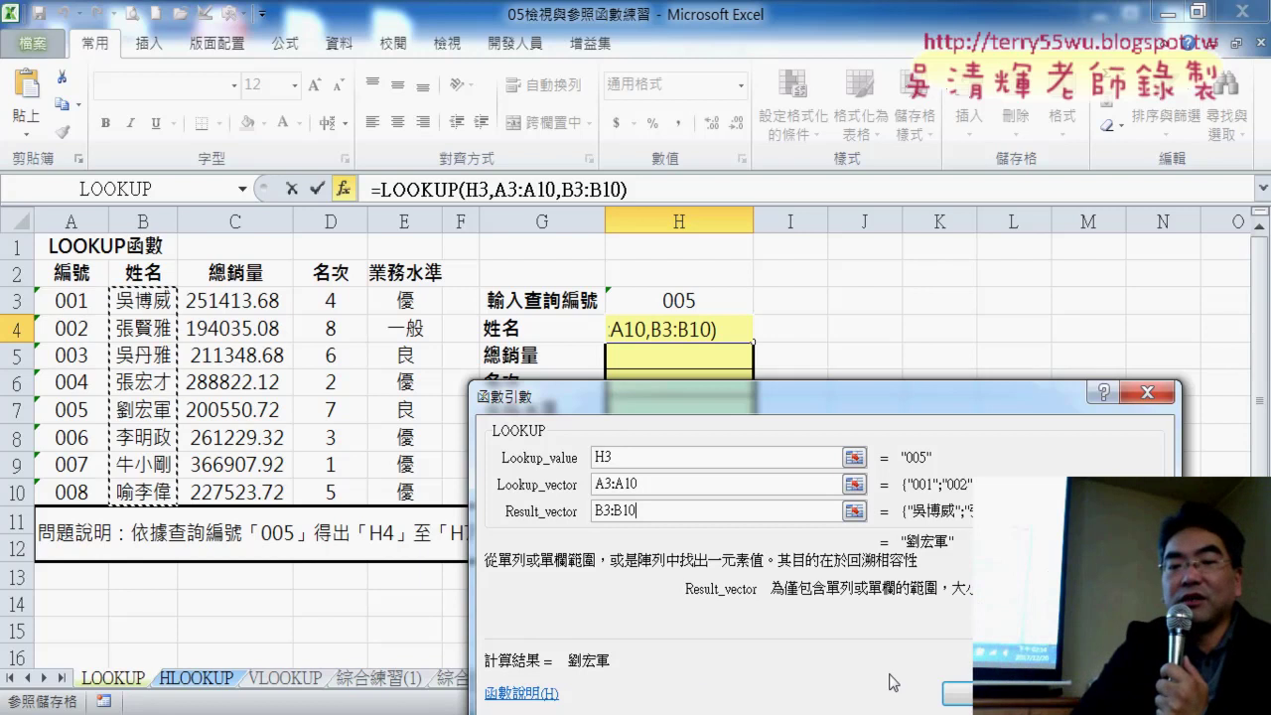
left_click(956, 694)
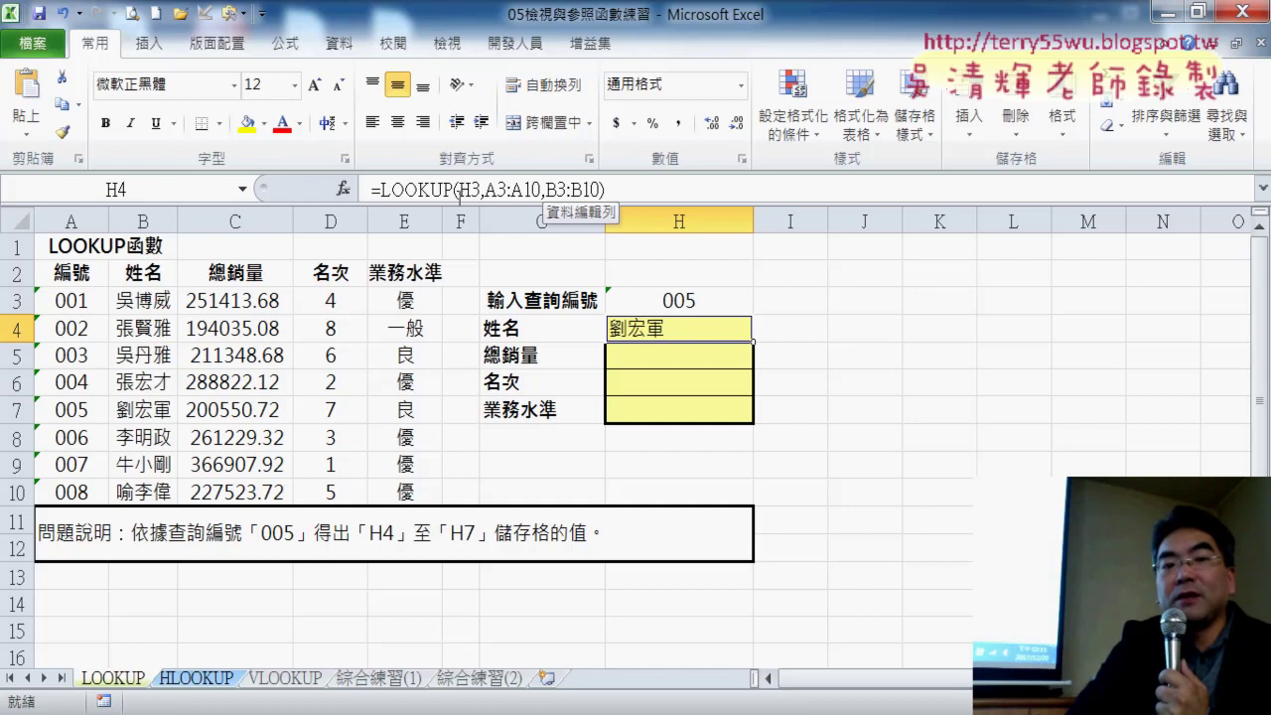
Copy the =LOOKUP(H3,A3:A10,B3:B10) formula text from H4's formula bar
left_click(424, 189)
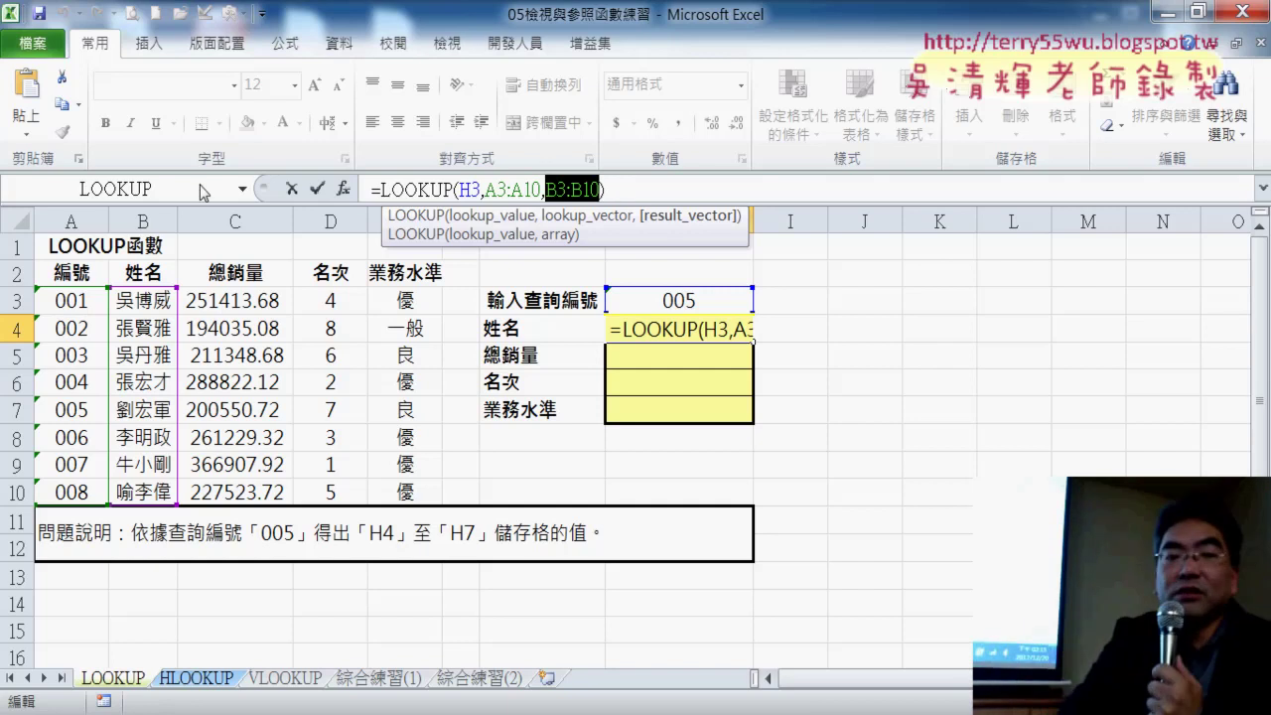
left_click(297, 191)
left_click_drag(663, 189, 362, 189)
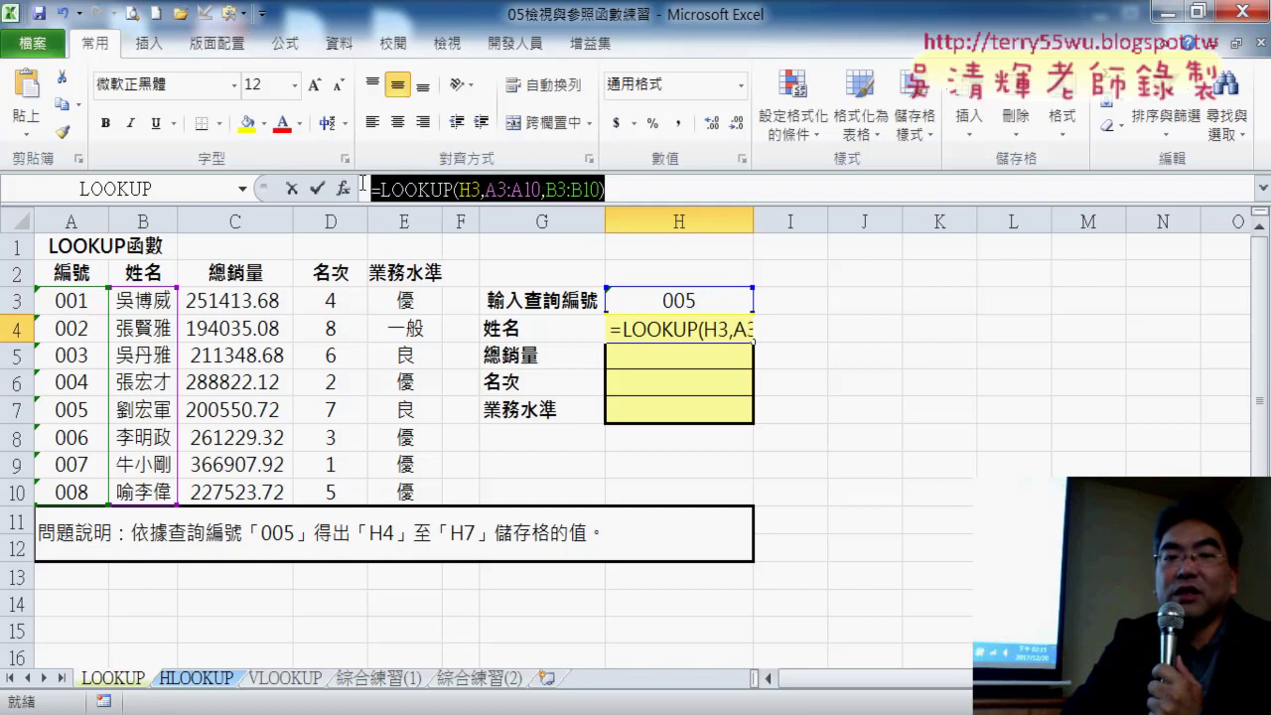
right_click(441, 189)
left_click(510, 231)
left_click(291, 188)
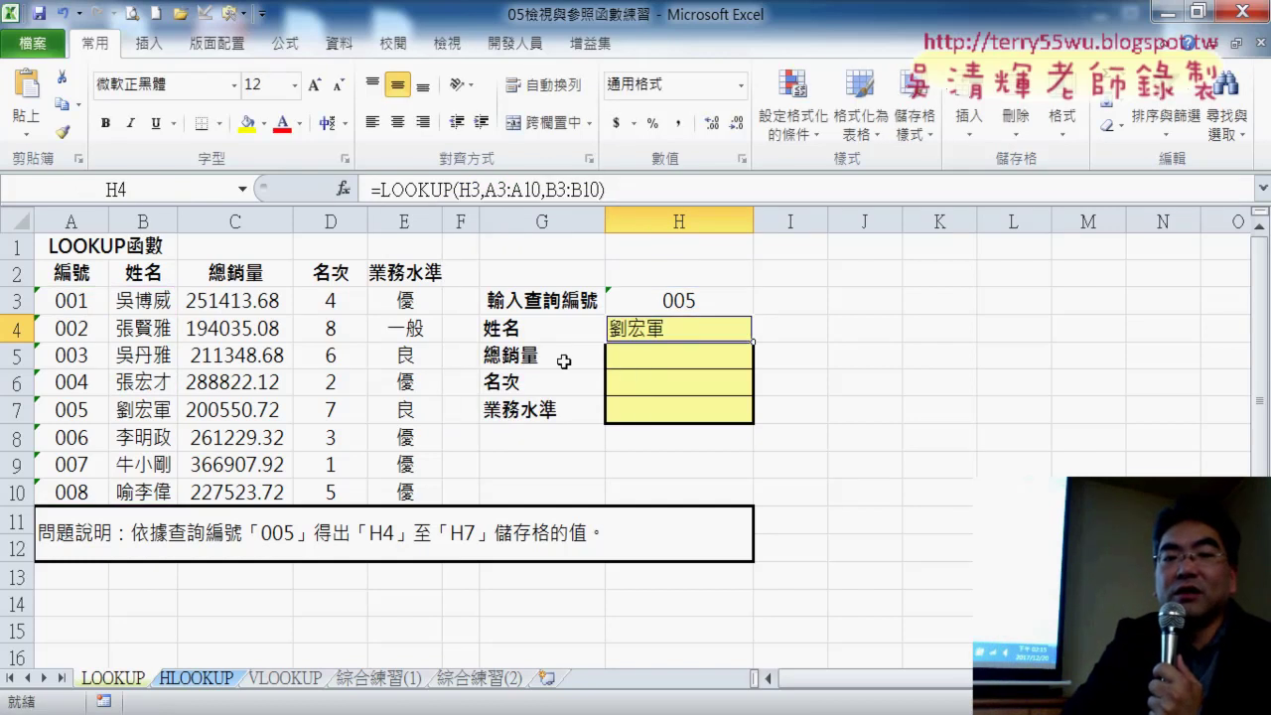
Paste the formula into H5 with result range C3:C10, returning 200550.72
left_click(657, 360)
left_click(425, 188)
right_click(425, 188)
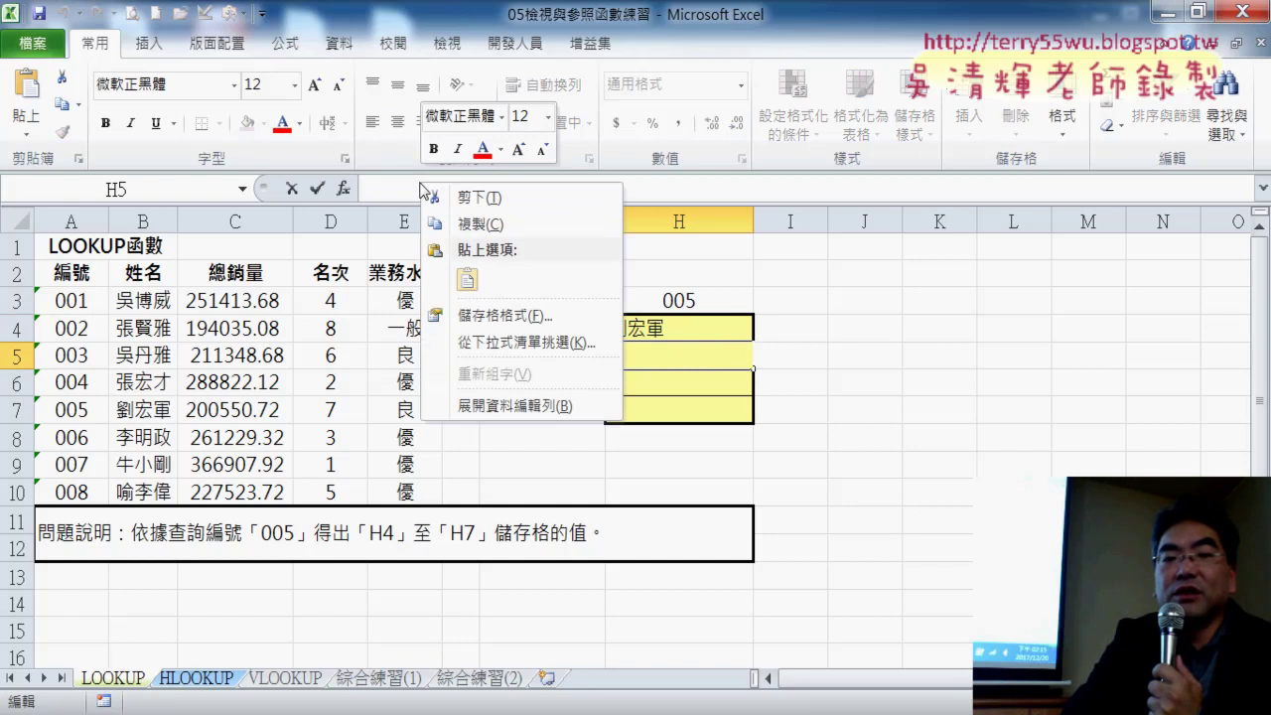
left_click(472, 281)
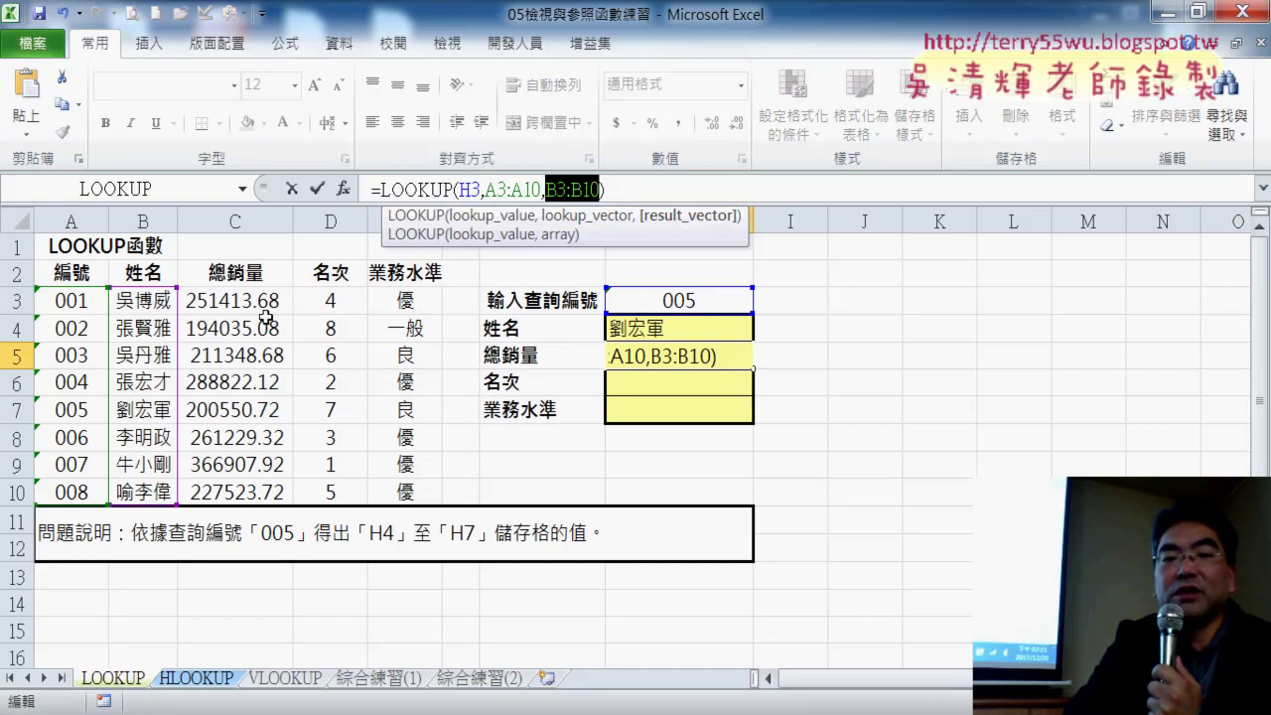
left_click_drag(256, 300, 260, 492)
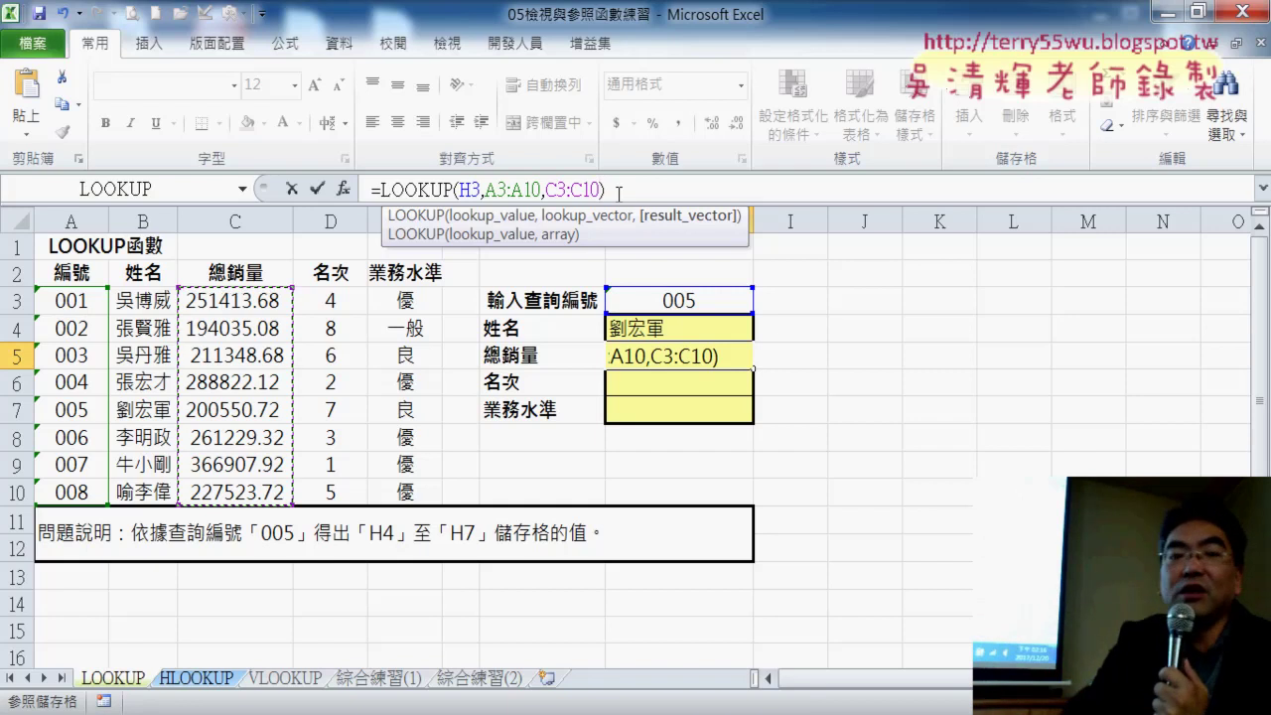
left_click(317, 188)
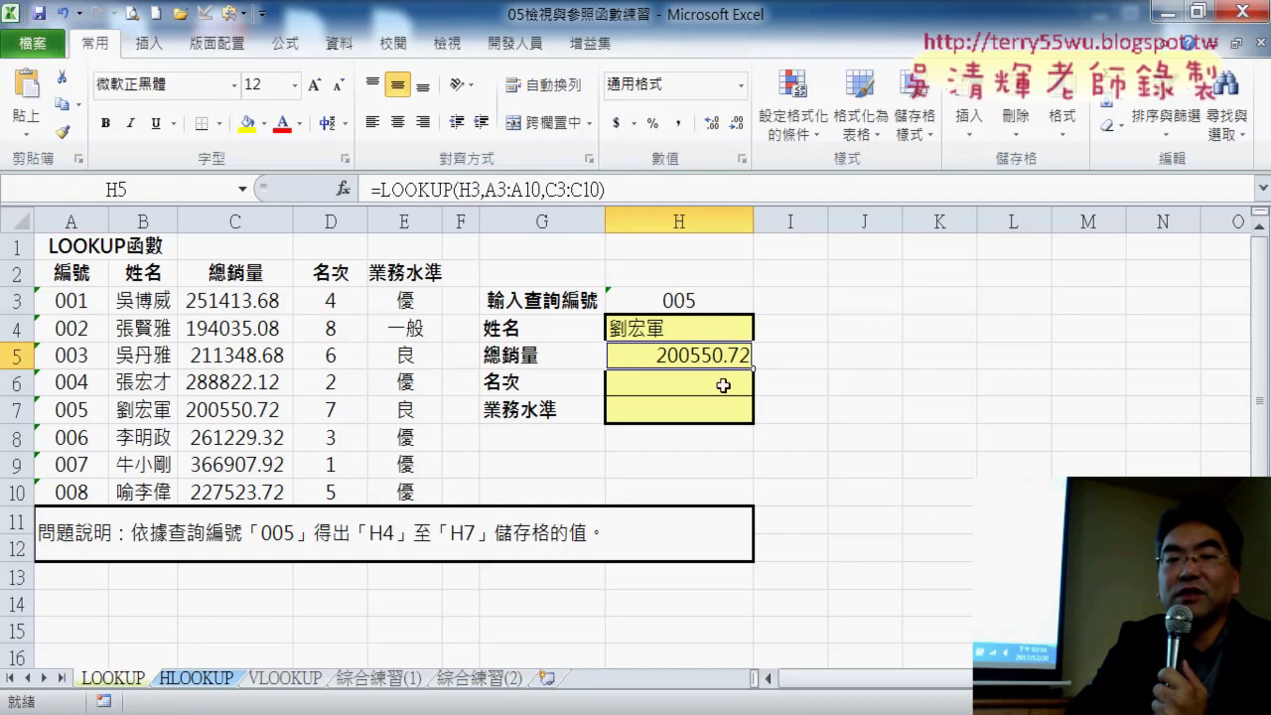
left_click(722, 386)
Paste the formula into H6 with result range D3:D10, returning rank 7
left_click(513, 193)
right_click(513, 194)
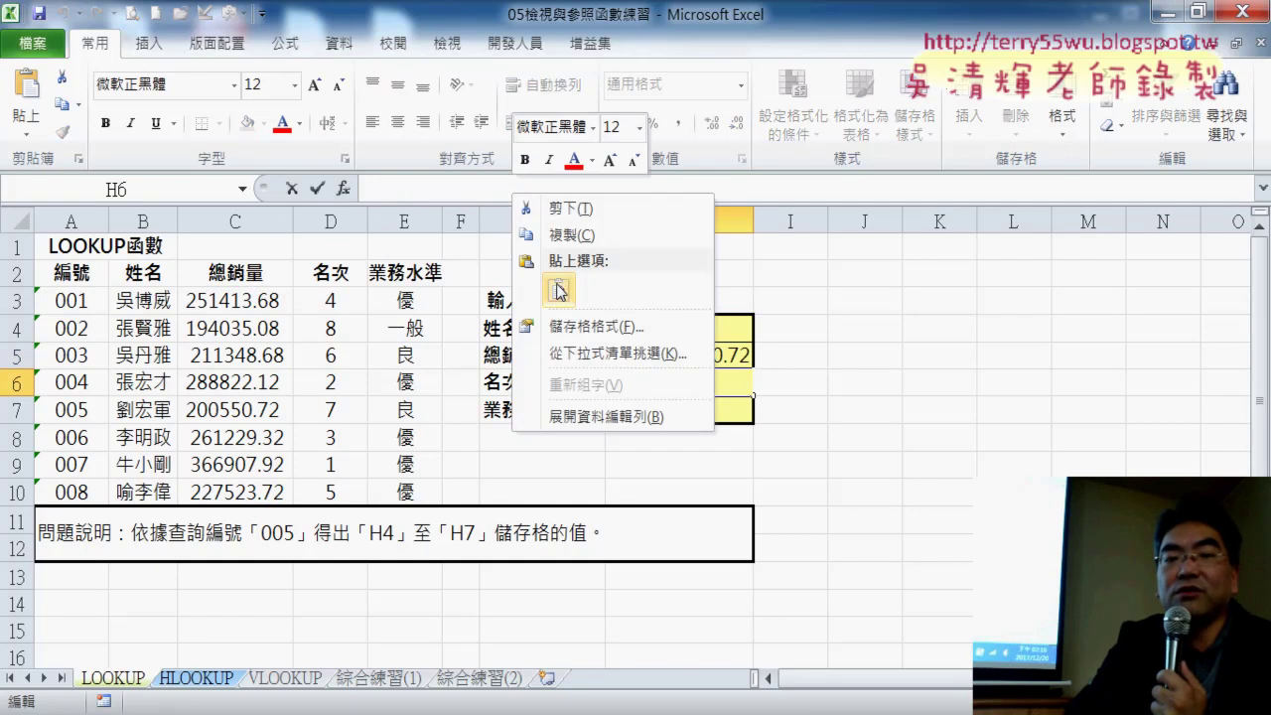
left_click(559, 291)
left_click_drag(546, 189, 601, 189)
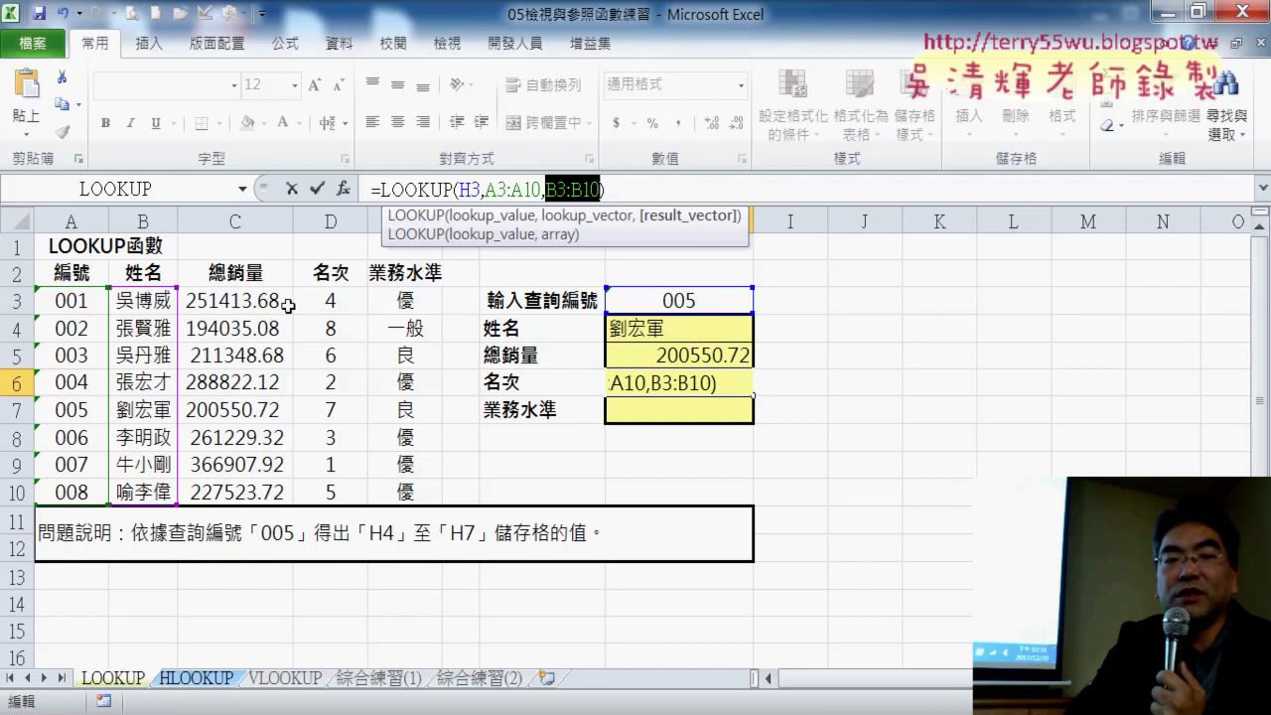
left_click_drag(330, 300, 333, 492)
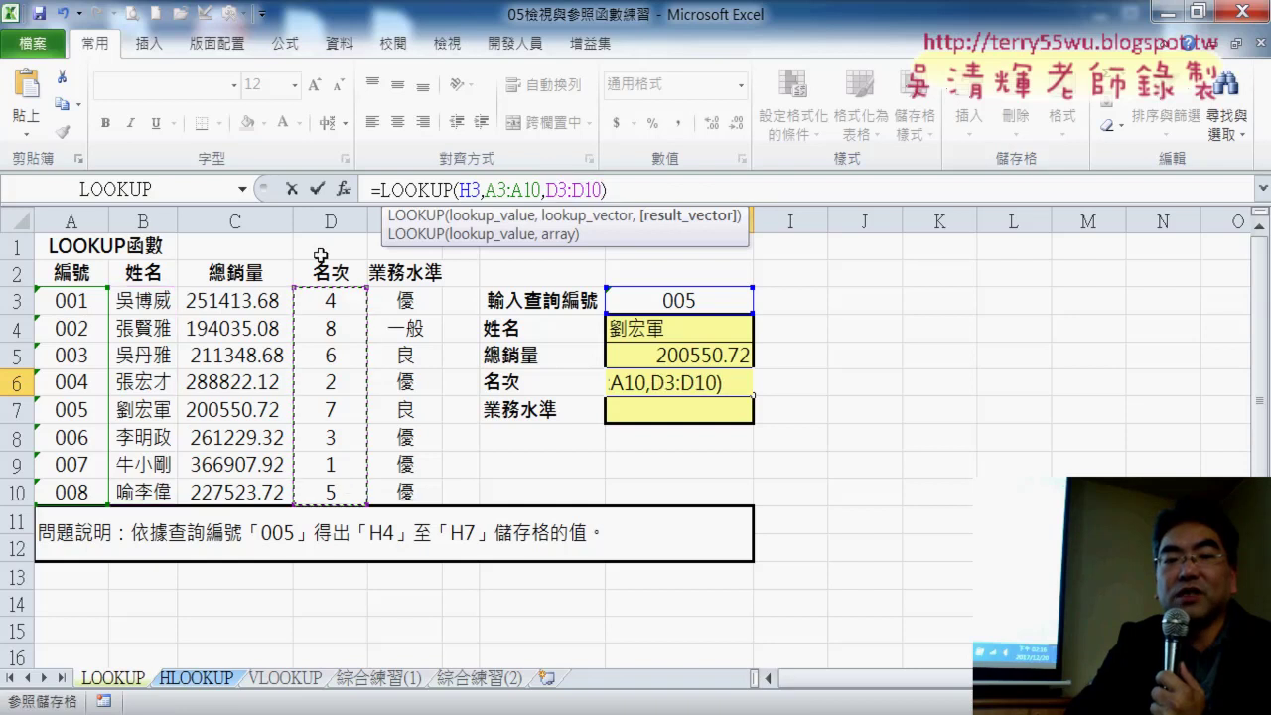
left_click(317, 188)
Paste the formula into H7 with result range E3:E10, returning 良
left_click(685, 413)
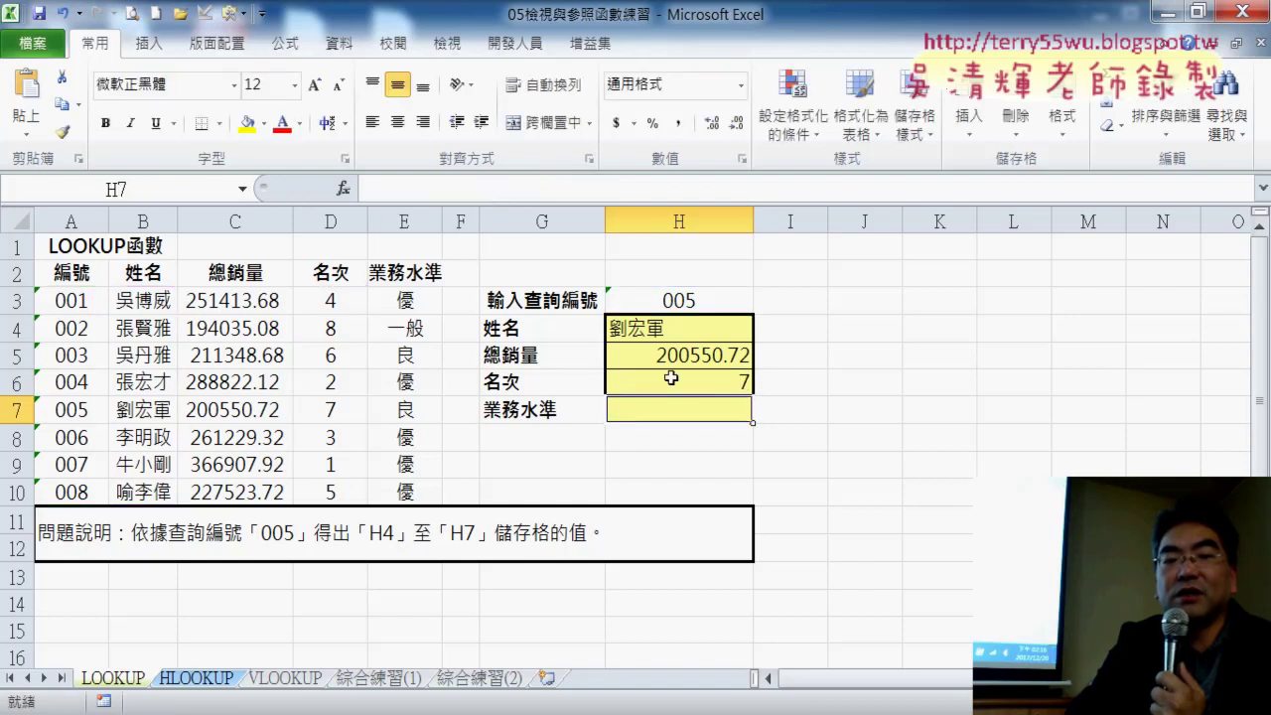
right_click(491, 196)
left_click(531, 288)
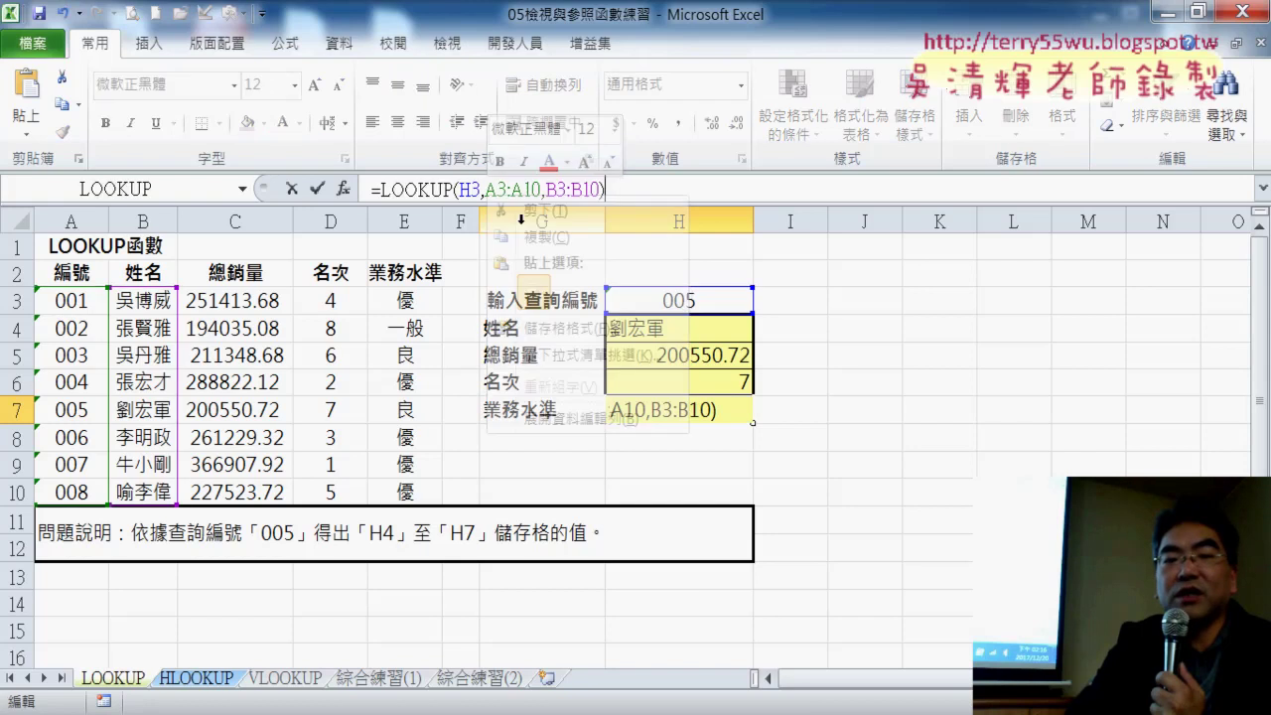
left_click_drag(545, 190, 601, 189)
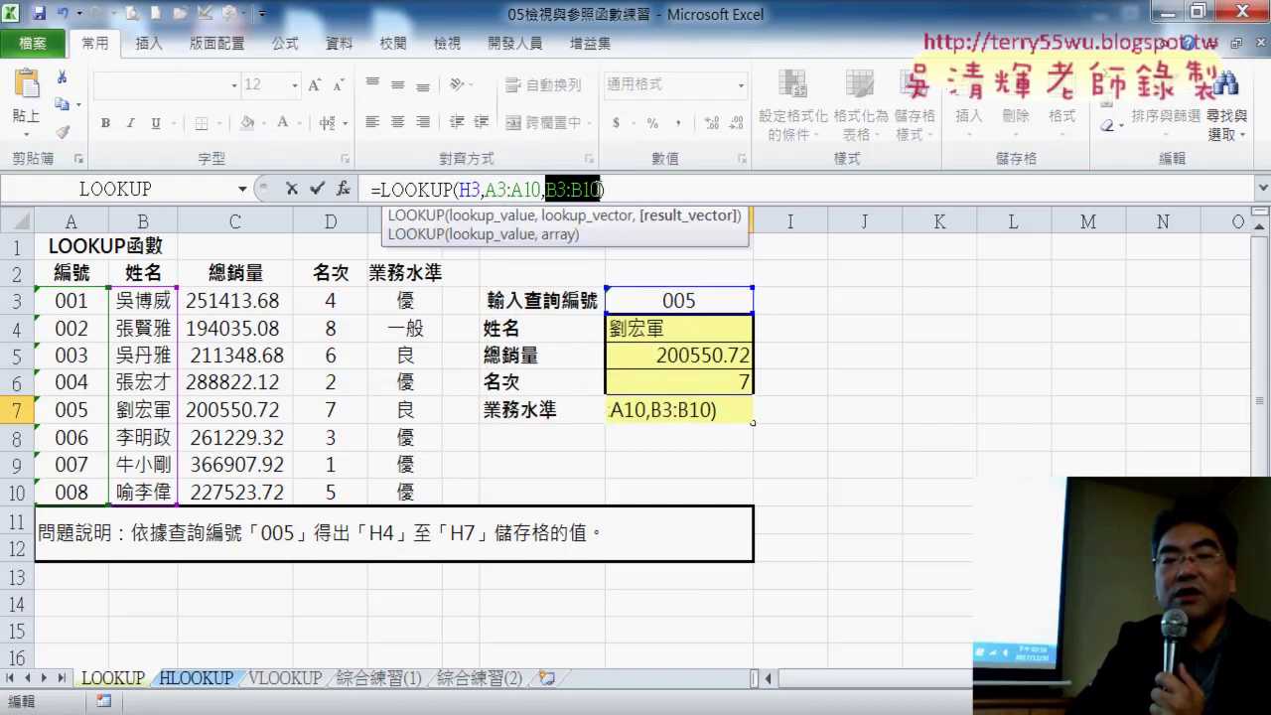
left_click_drag(421, 290, 405, 491)
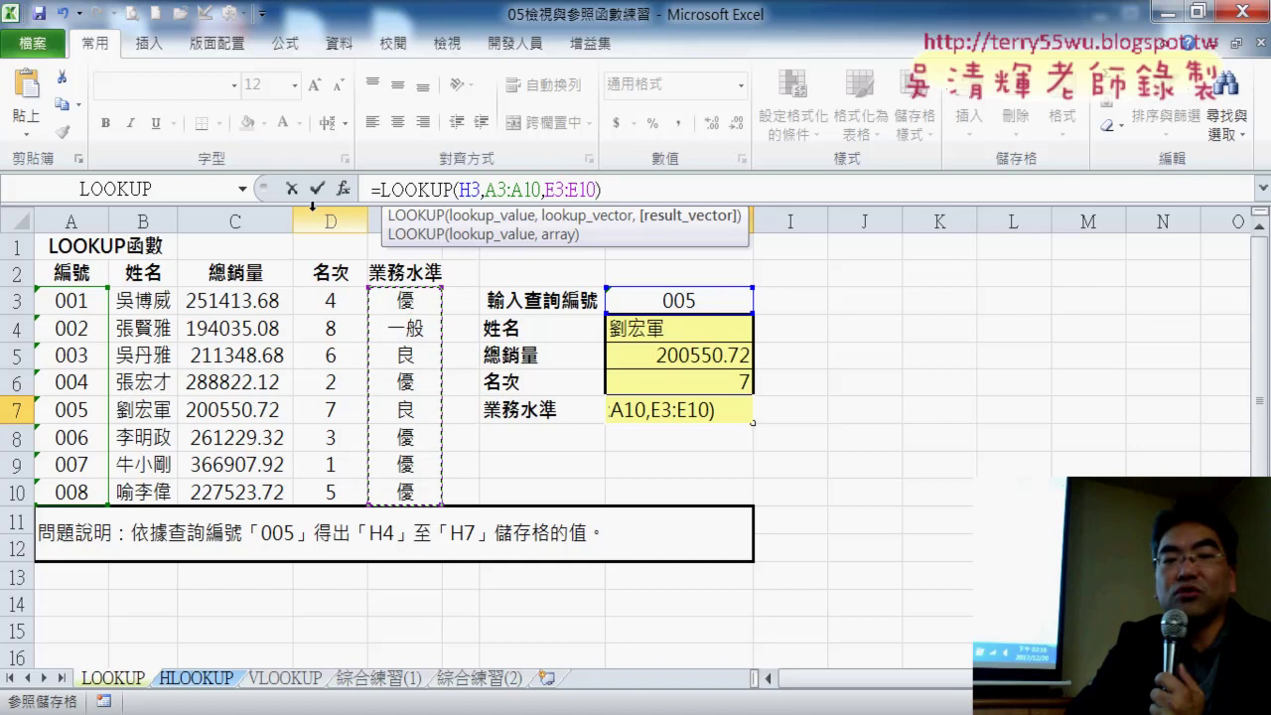
left_click(317, 188)
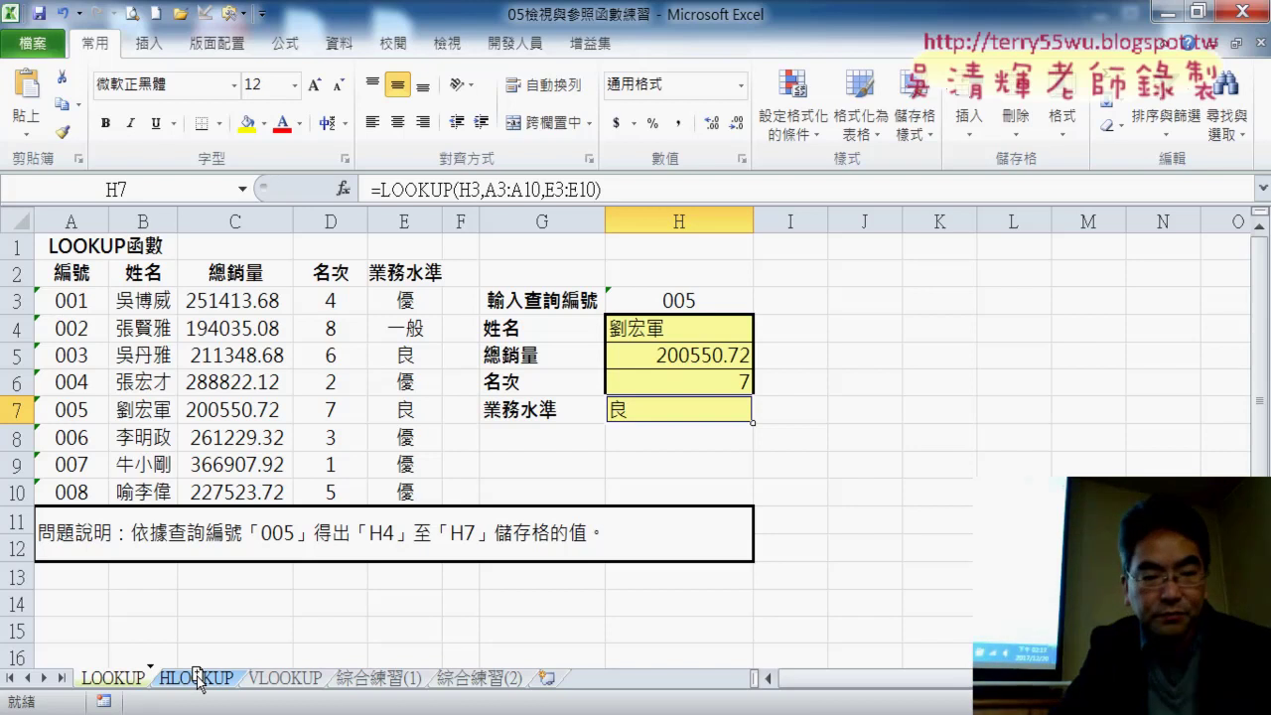
Duplicate the LOOKUP sheet and name the copy INDEX
left_click_drag(197, 678, 197, 678)
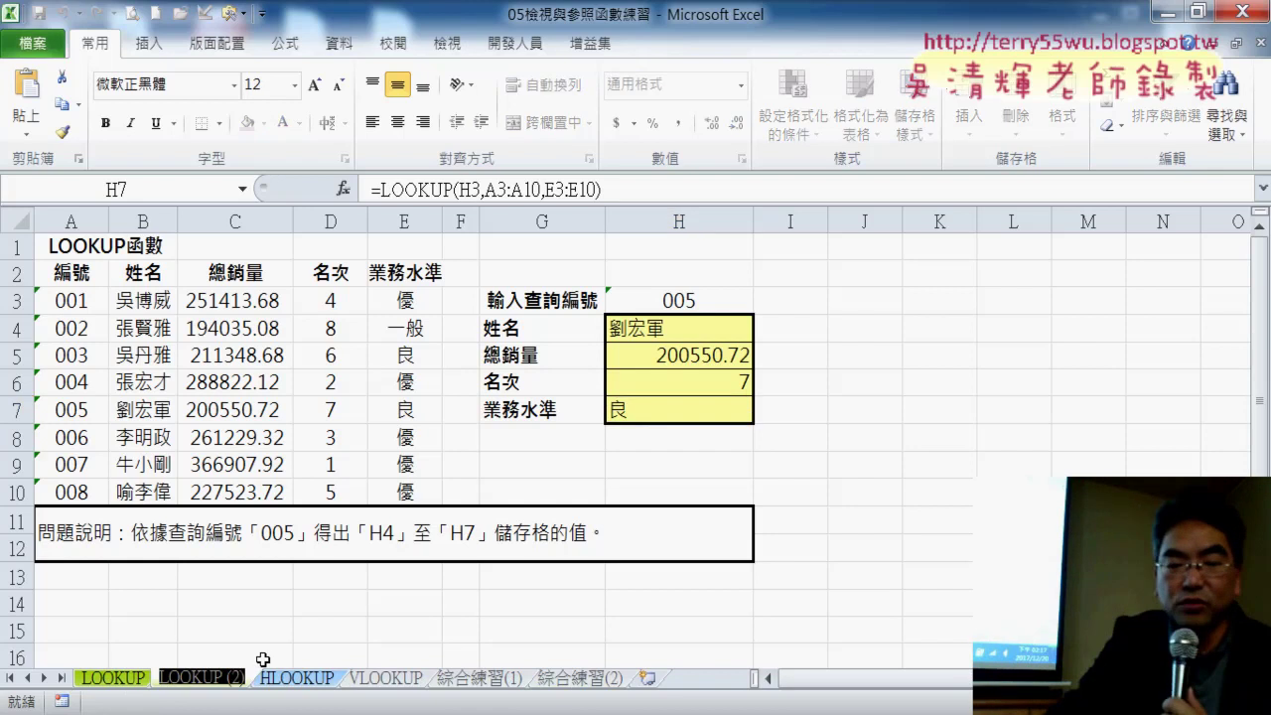
type("IN")
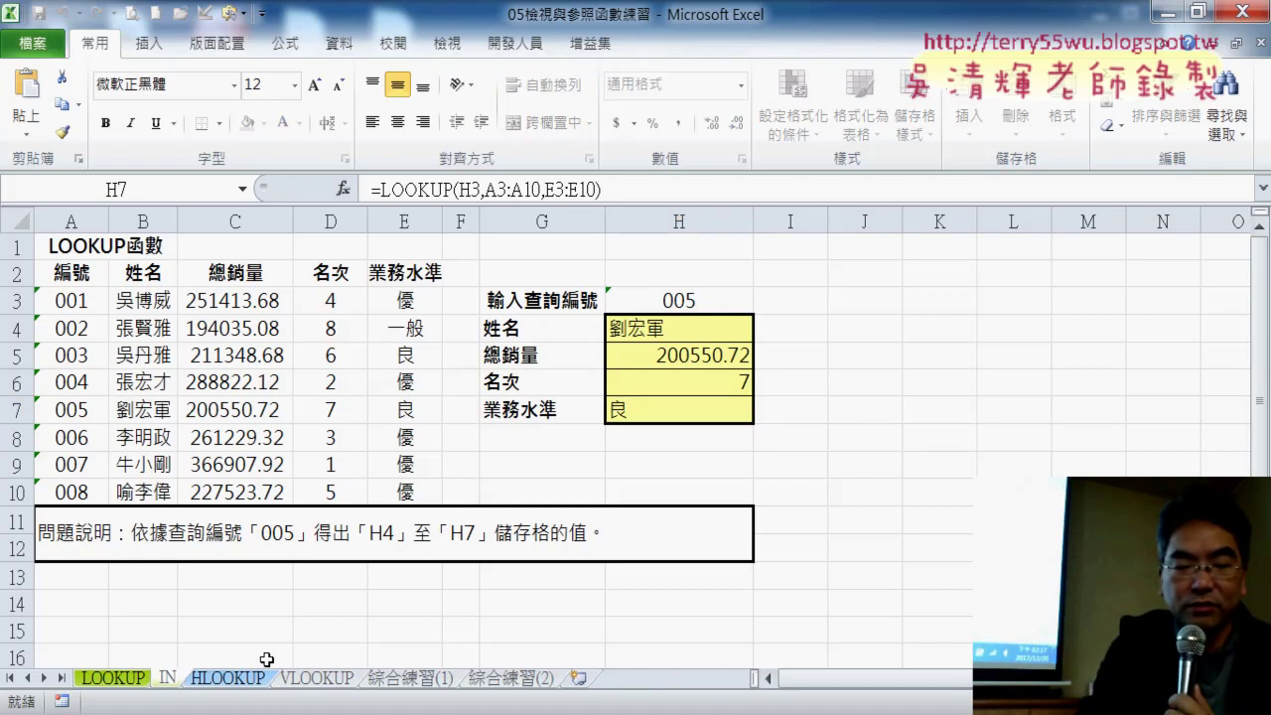
type("DEX")
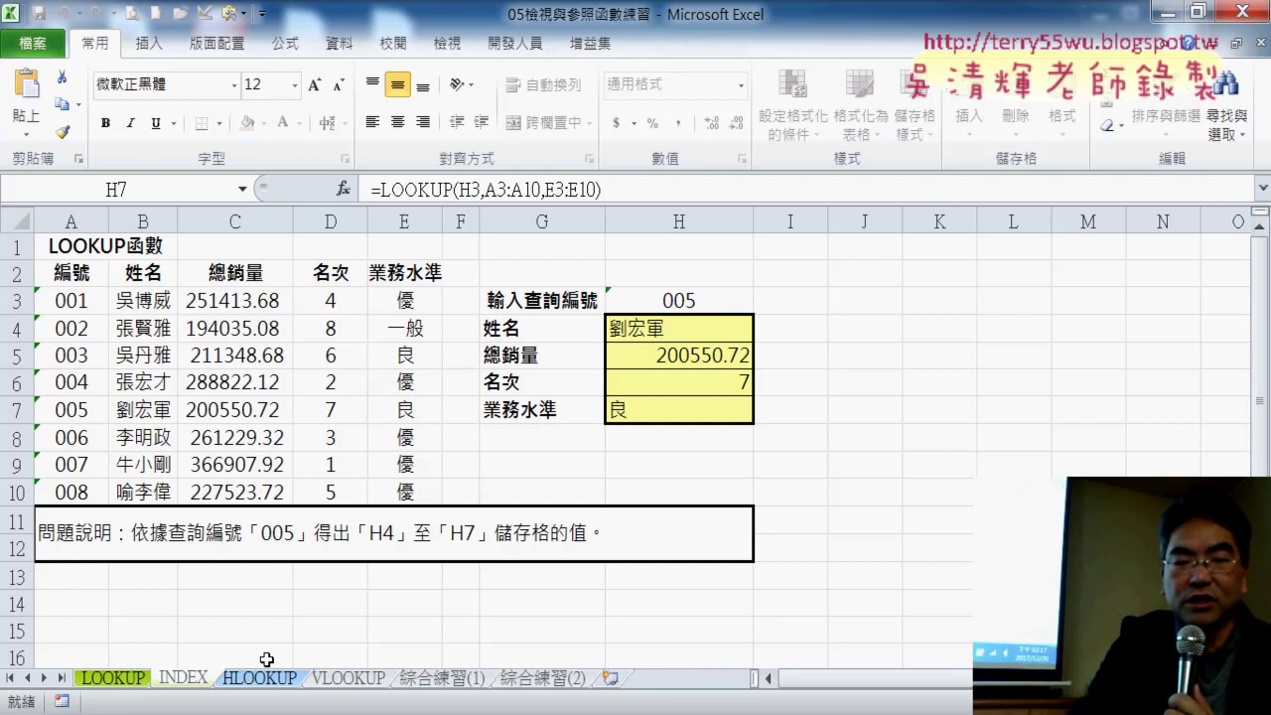
key("Return")
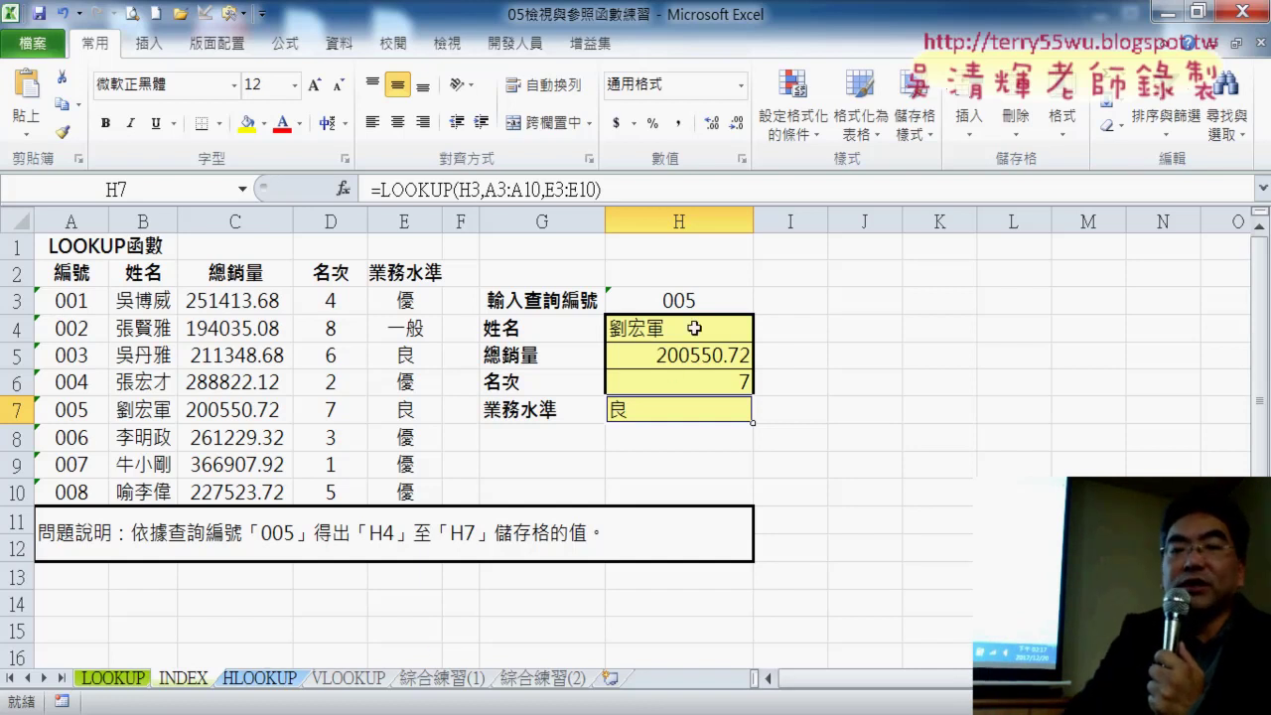
Clear the copied formulas from H4:H7 on the INDEX sheet and select H4
left_click_drag(694, 328, 692, 421)
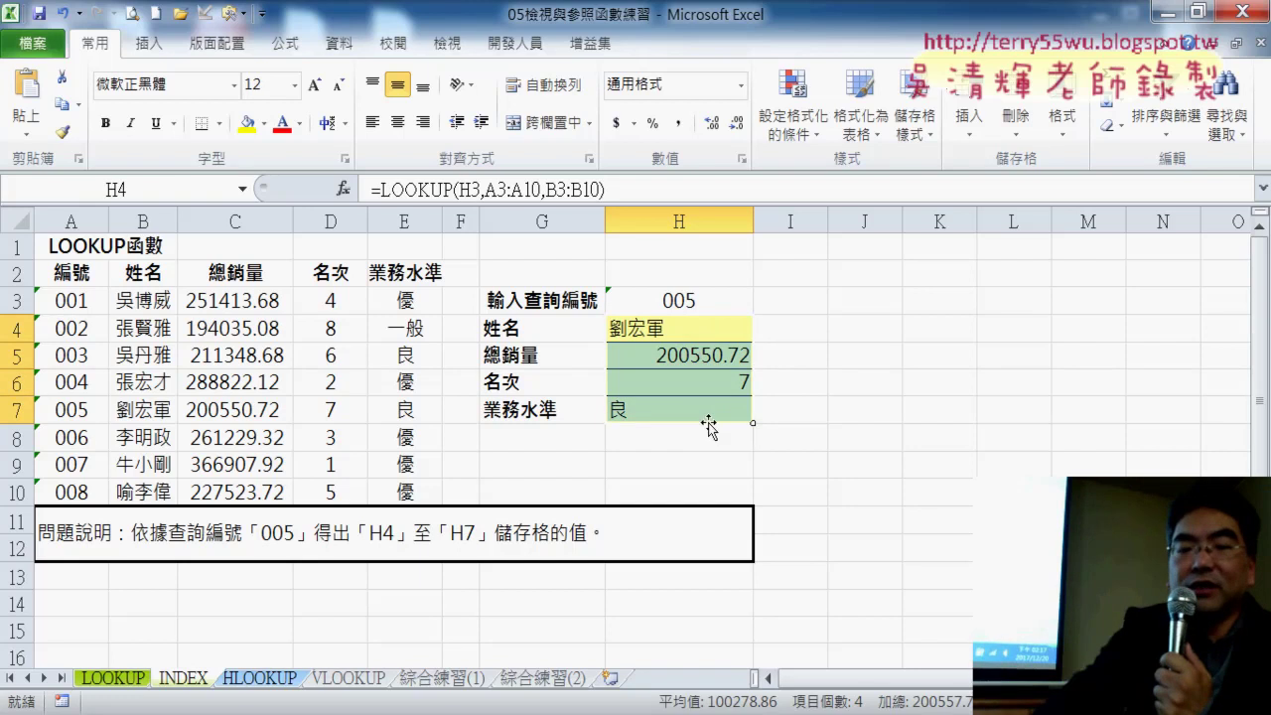
key("Delete")
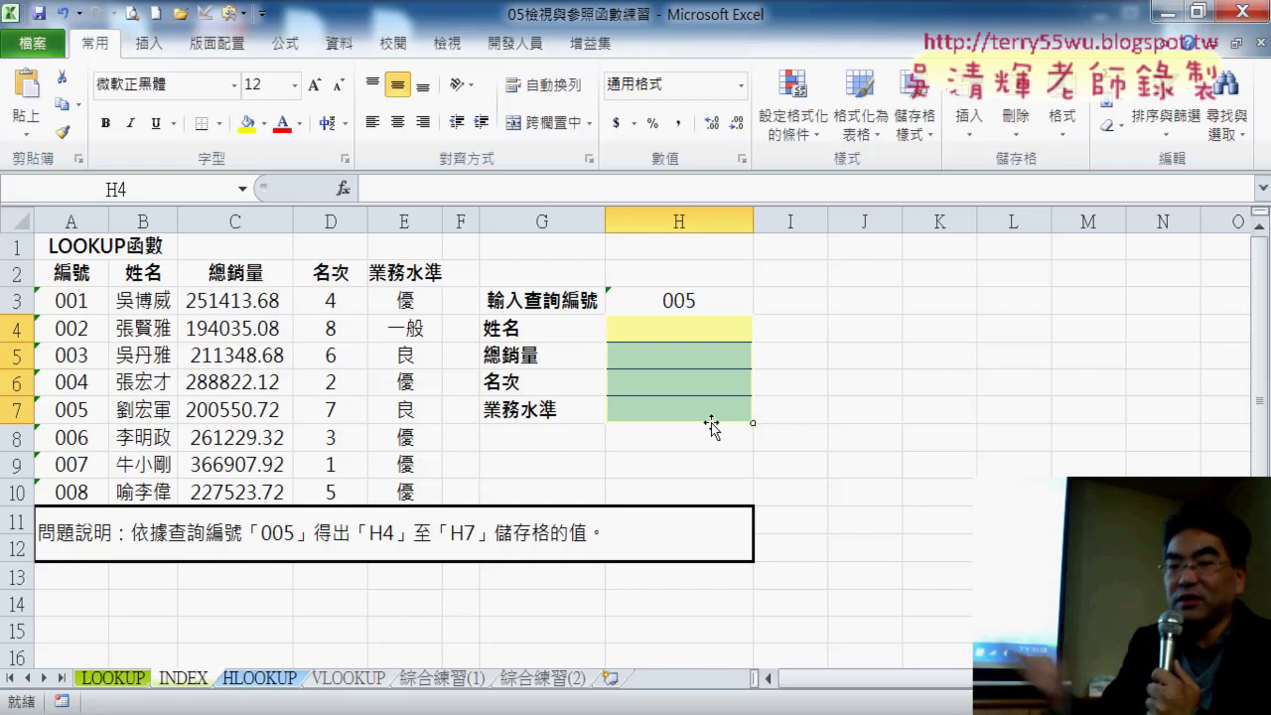
left_click(676, 328)
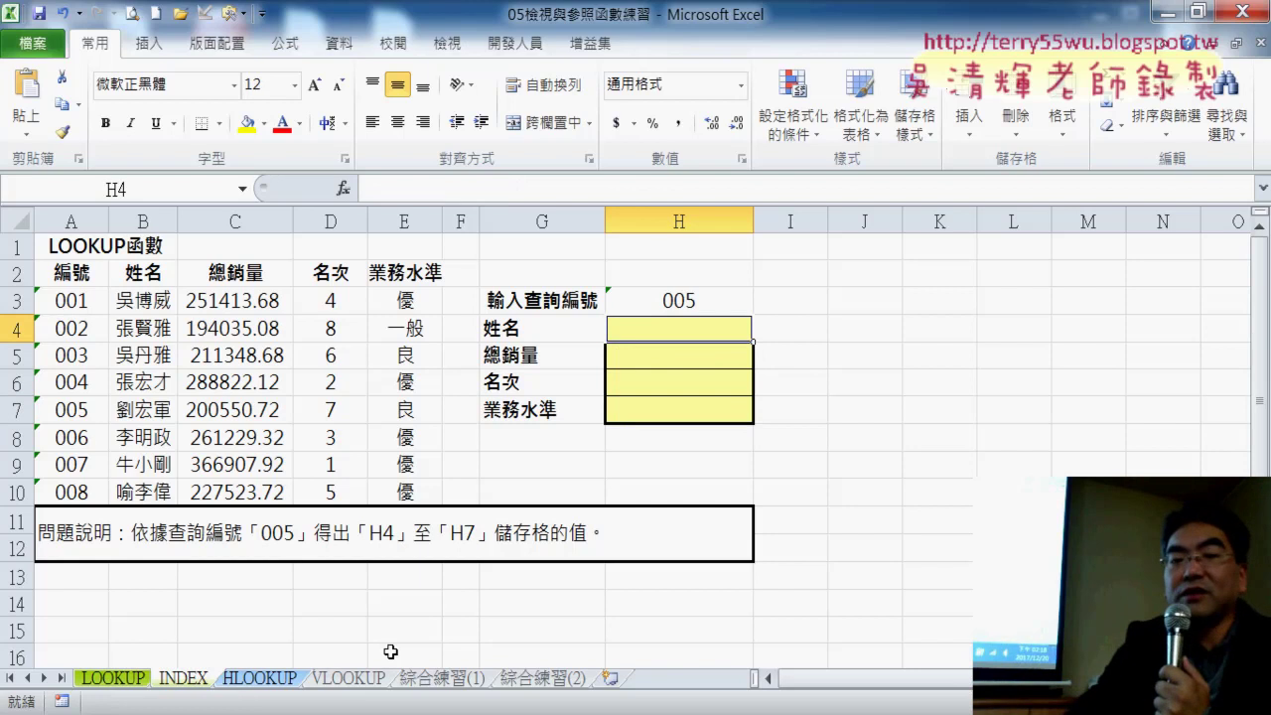
left_click_drag(704, 330, 715, 411)
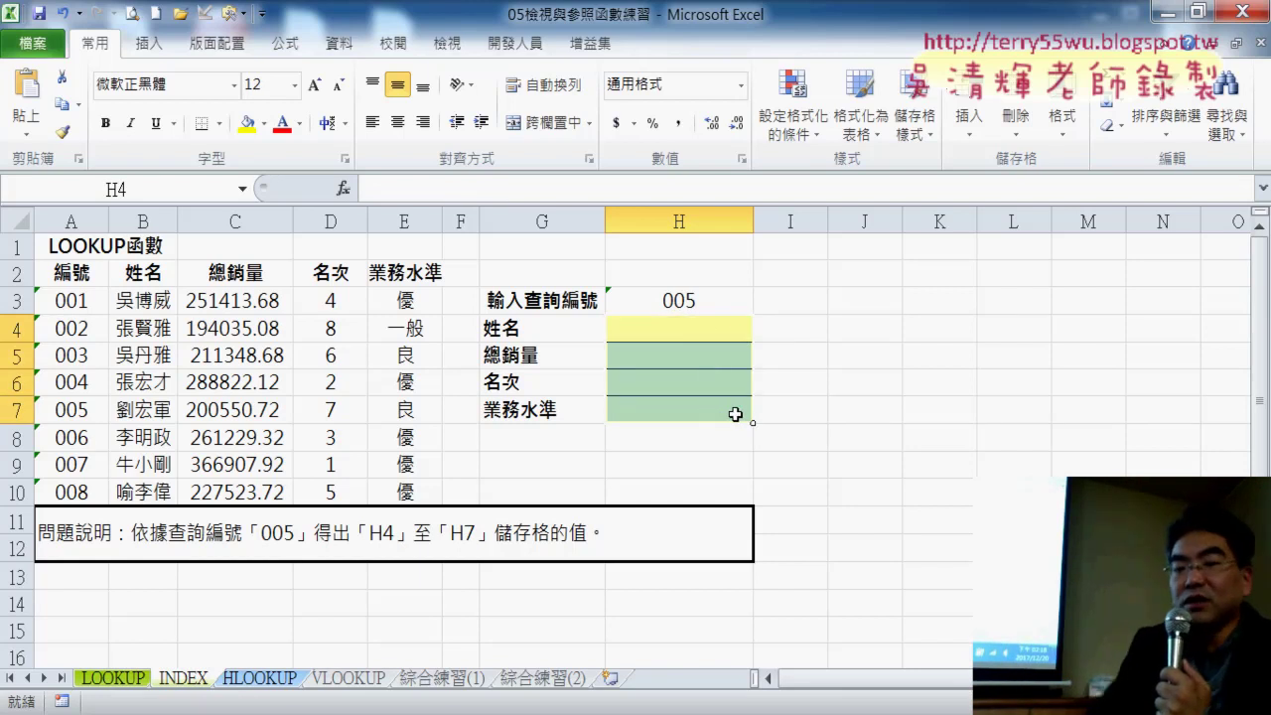
left_click(730, 332)
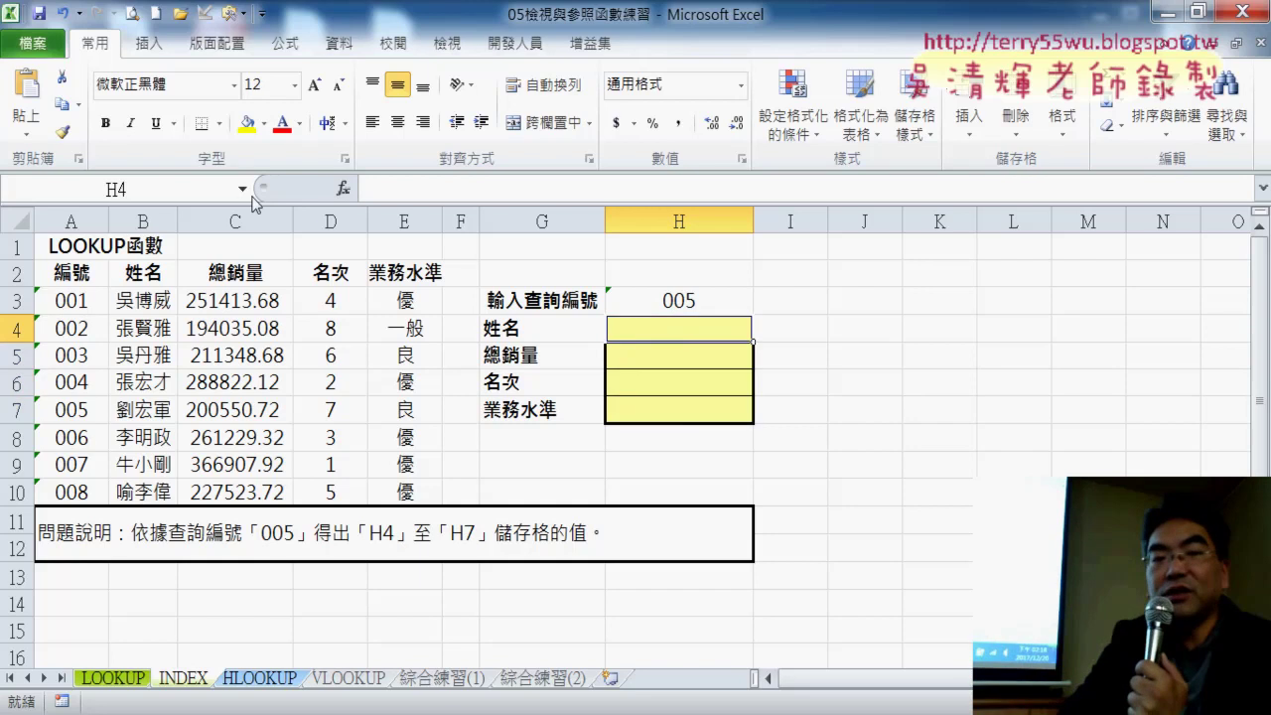
Insert the INDEX function into H4 from the Lookup & Reference list, using its array form
left_click(342, 188)
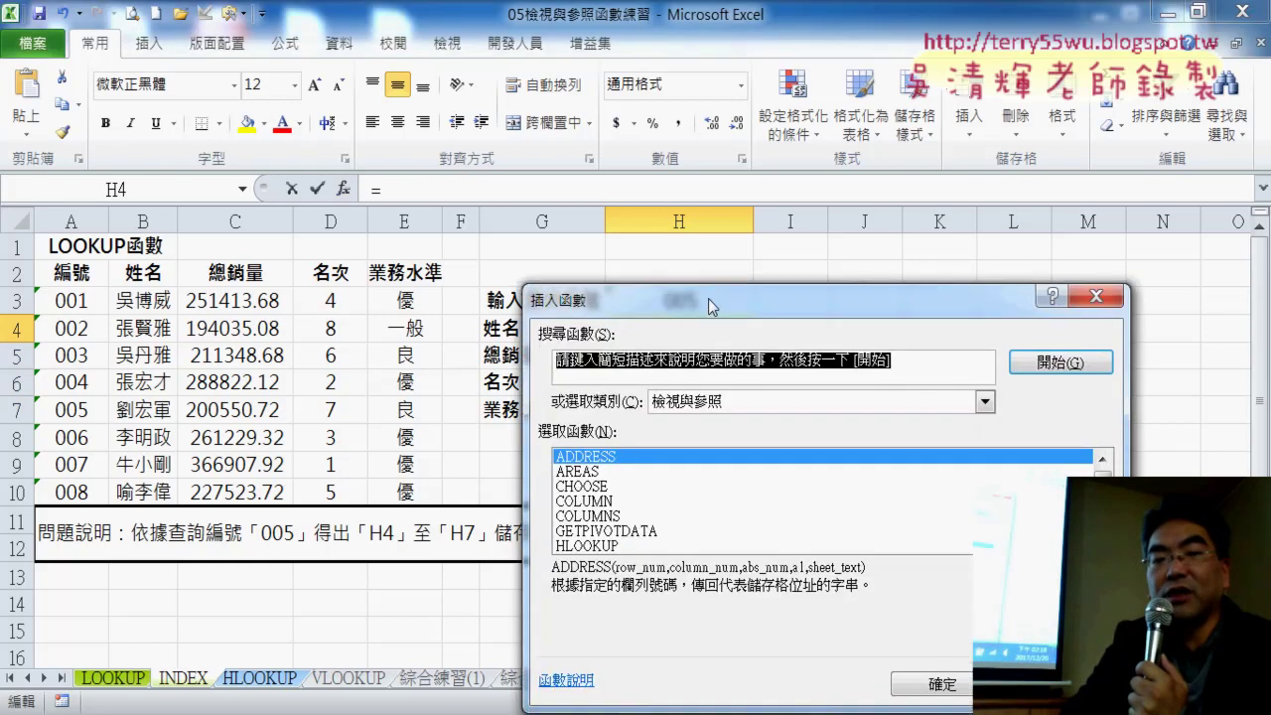
left_click_drag(708, 298, 653, 51)
left_click_drag(1049, 226, 1049, 248)
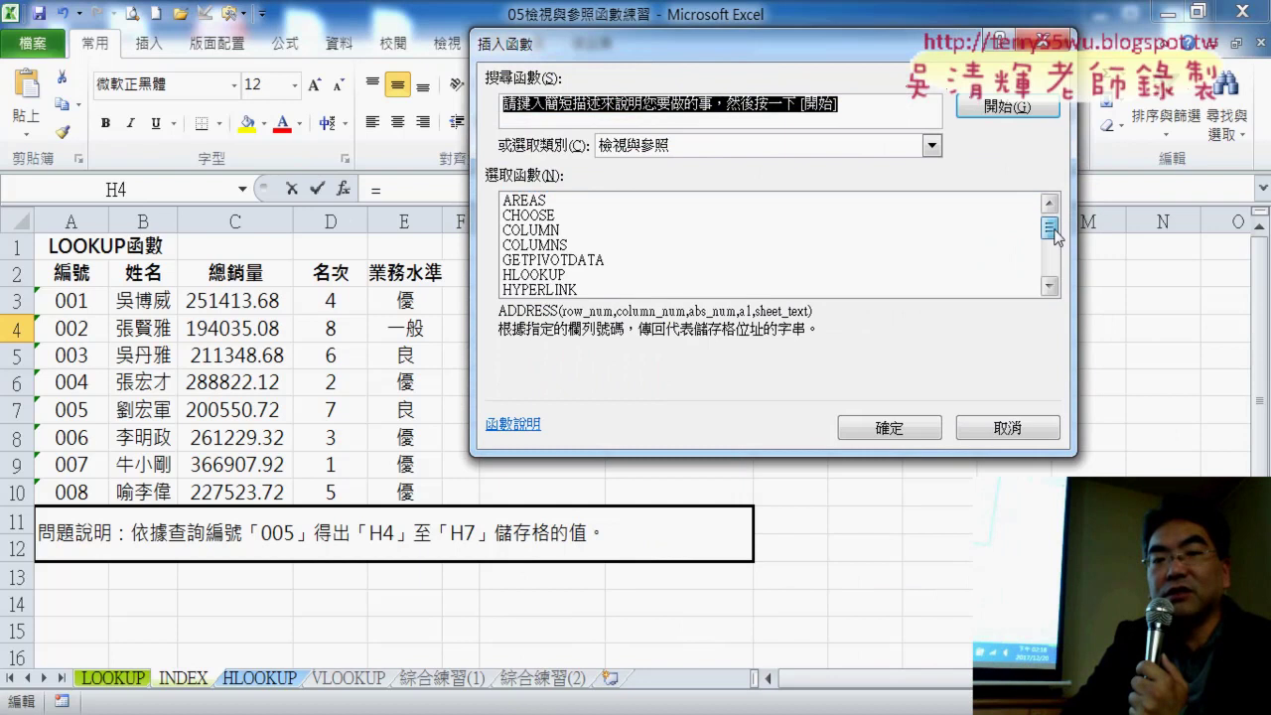
left_click(573, 232)
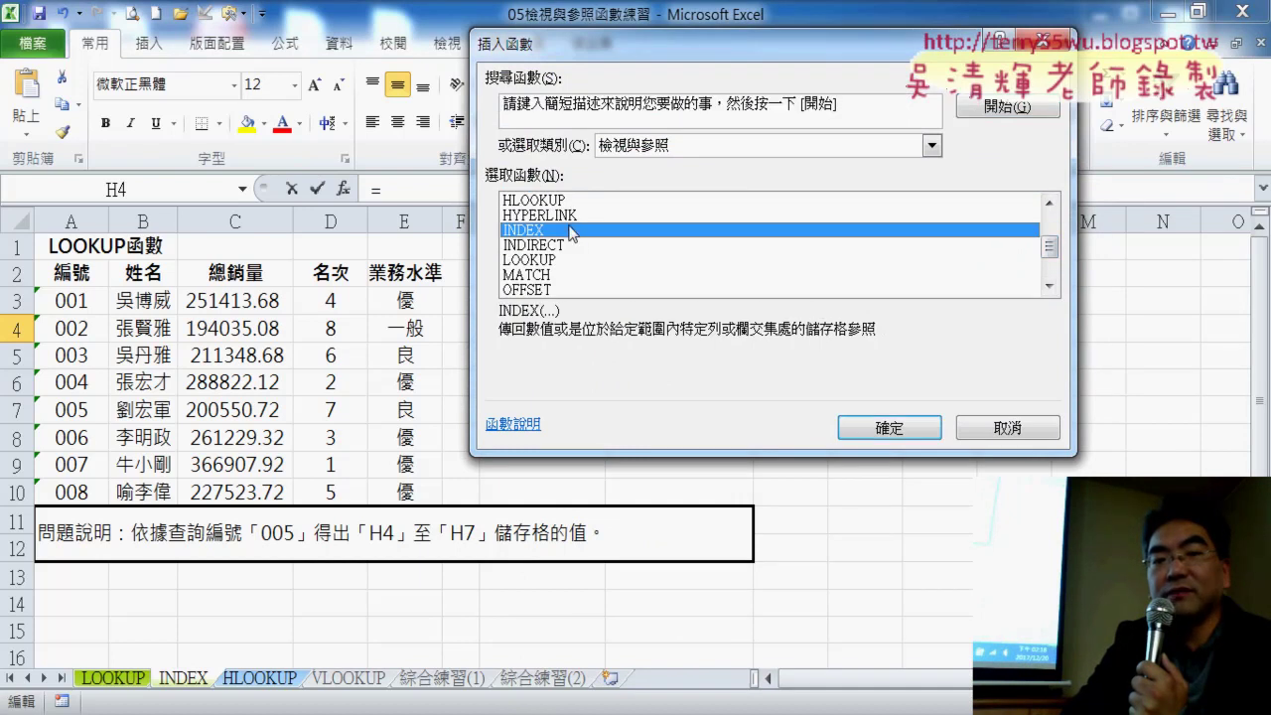
left_click(571, 246)
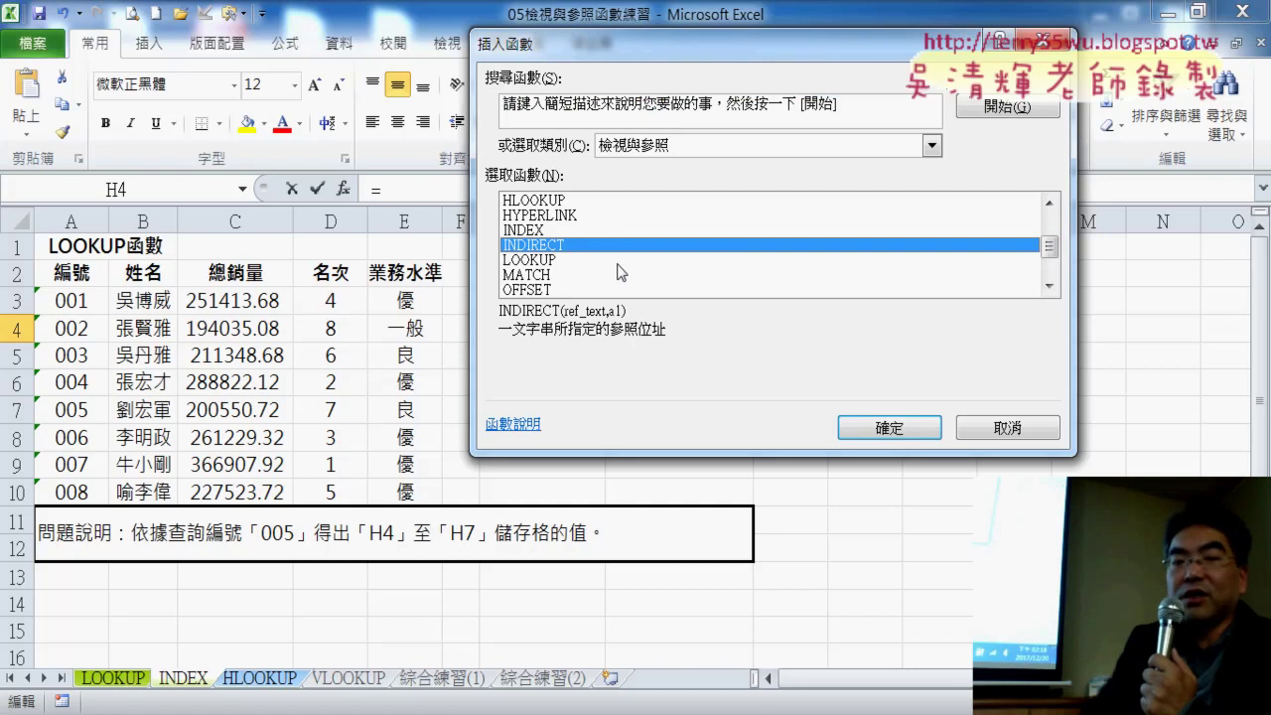
double_click(559, 231)
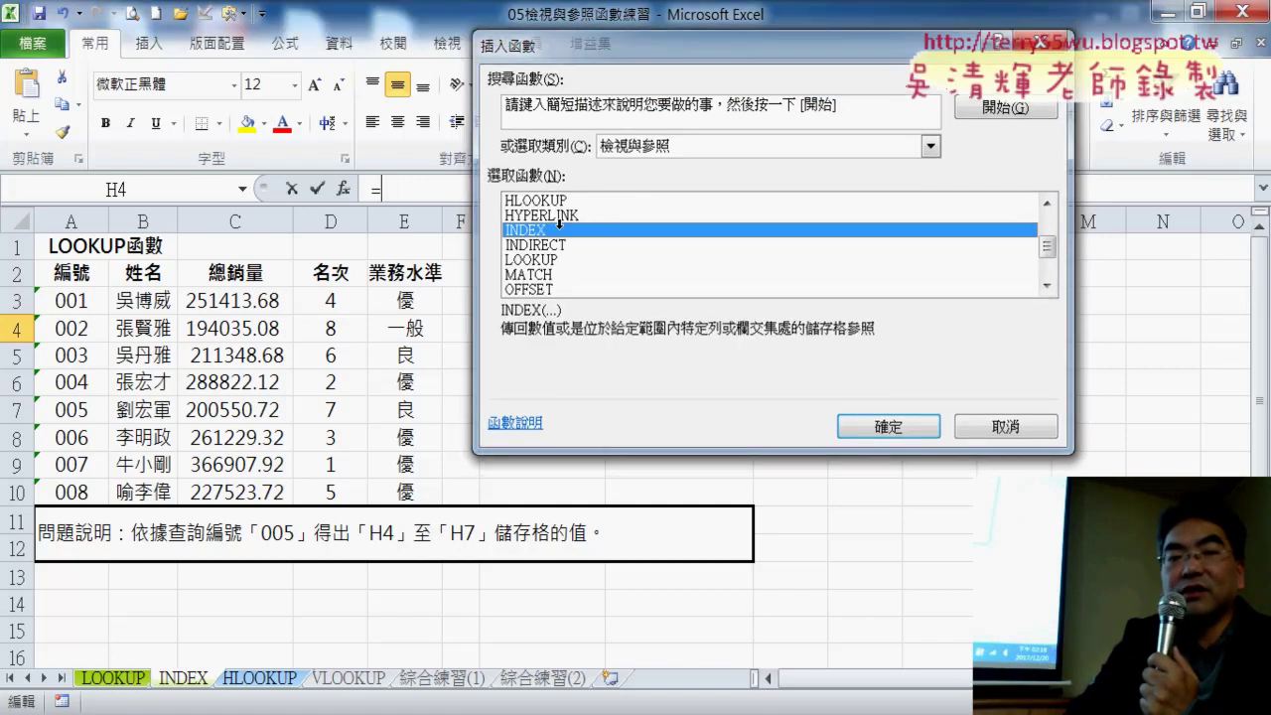
left_click(780, 308)
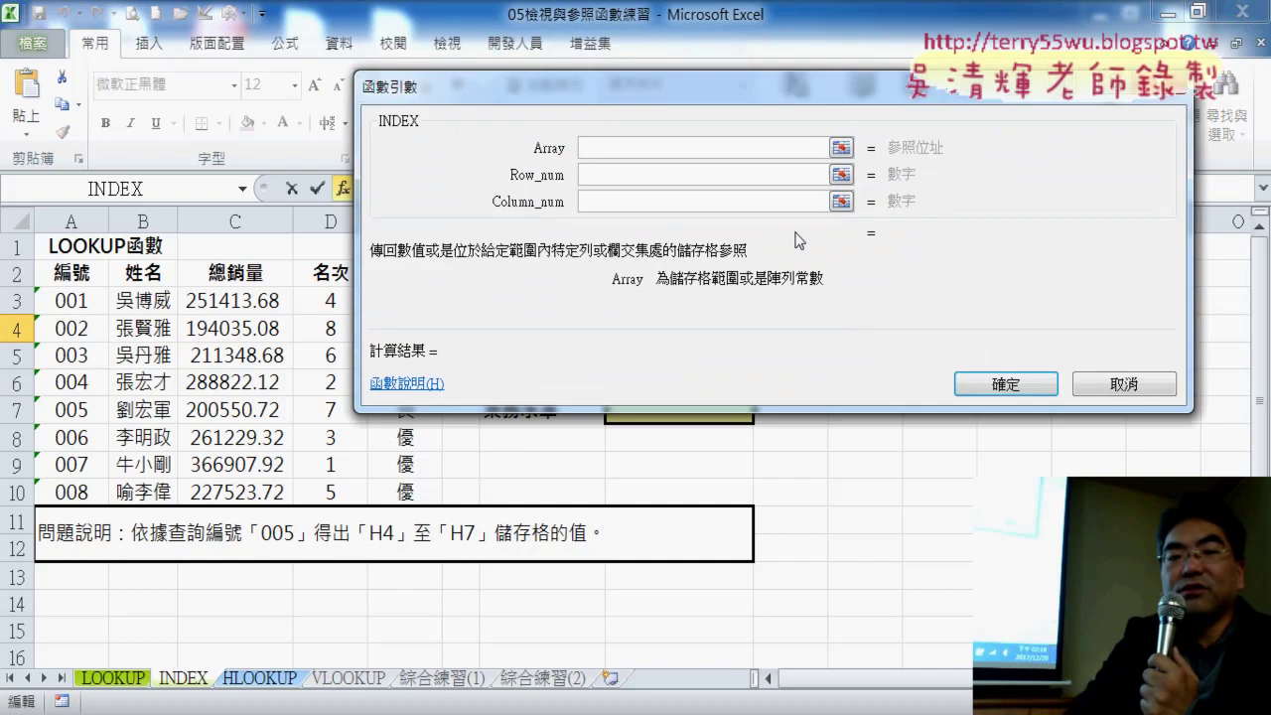
Move the arguments dialog aside and select A3:E10 as INDEX's Array
left_click_drag(702, 78, 755, 96)
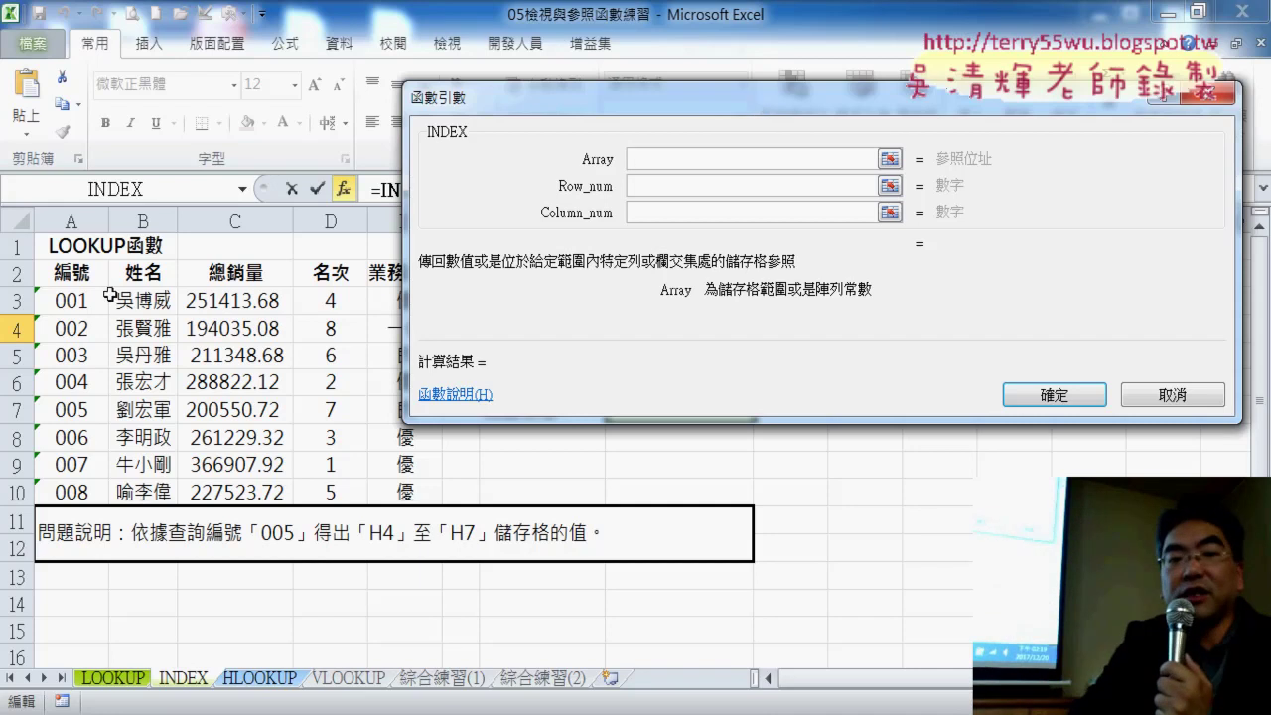
left_click_drag(482, 99, 568, 99)
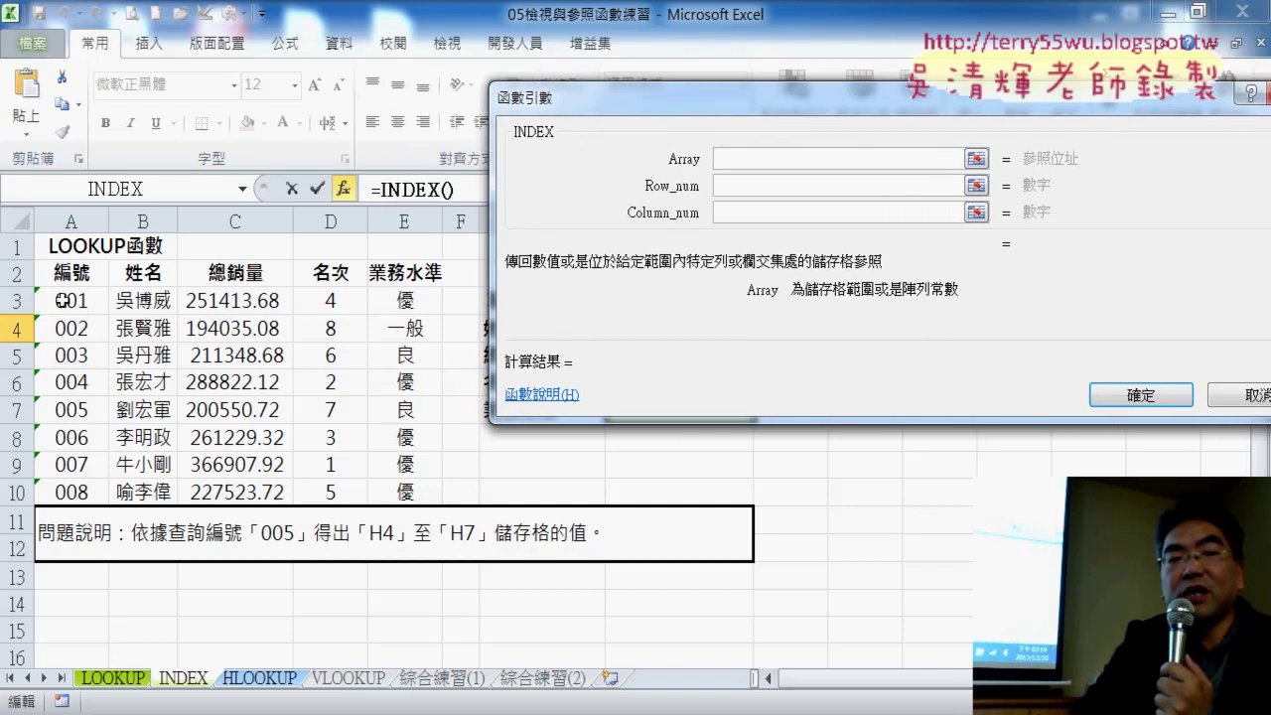
mouse_move(61, 300)
left_mouse_down()
mouse_move(410, 470)
mouse_move(412, 492)
left_mouse_up()
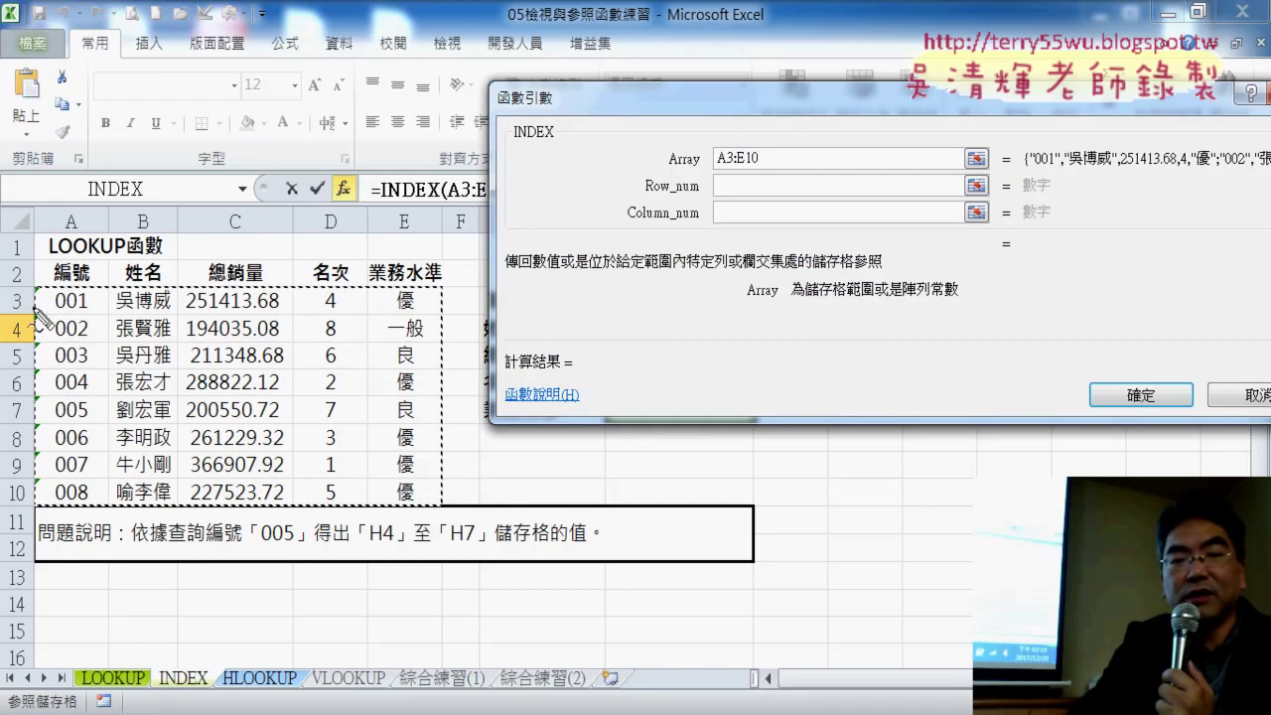
Annotate the data table, the Array and Row_num arguments and ID 005's row, then clear the ink
left_click_drag(38, 288, 51, 523)
mouse_move(39, 288)
left_mouse_down()
mouse_move(129, 531)
mouse_move(44, 526)
left_mouse_up()
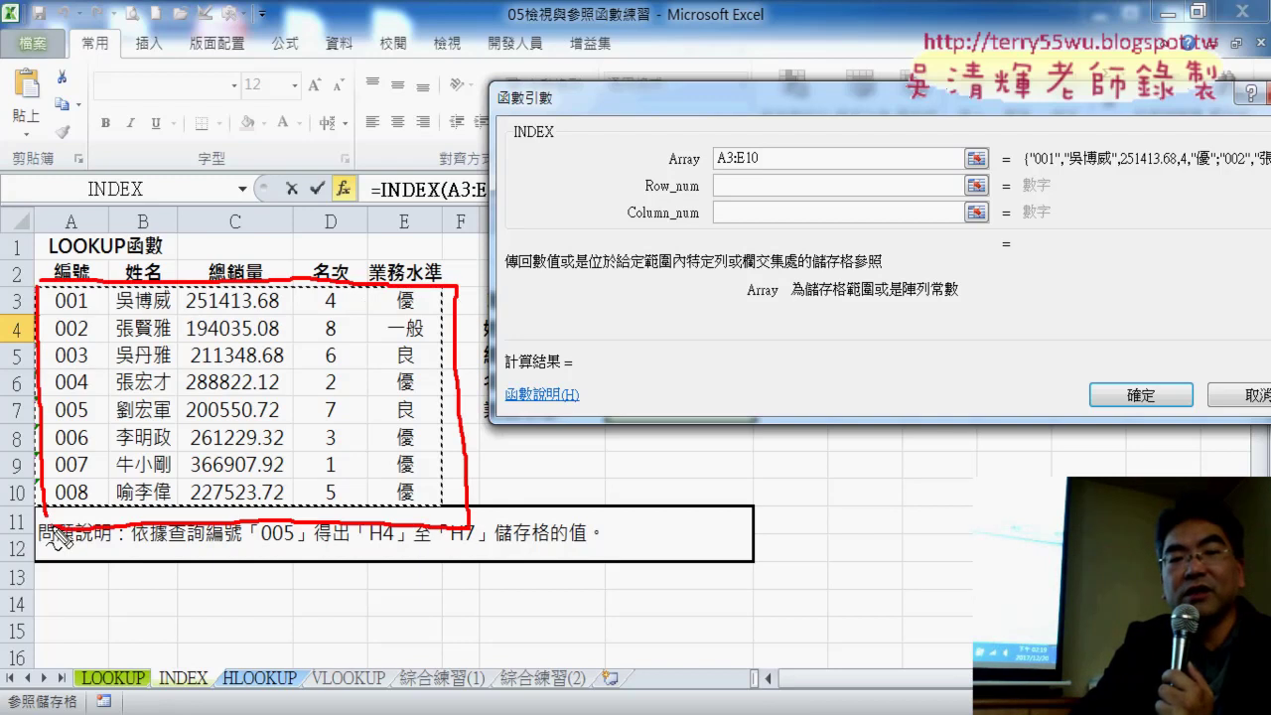
left_click_drag(700, 169, 651, 168)
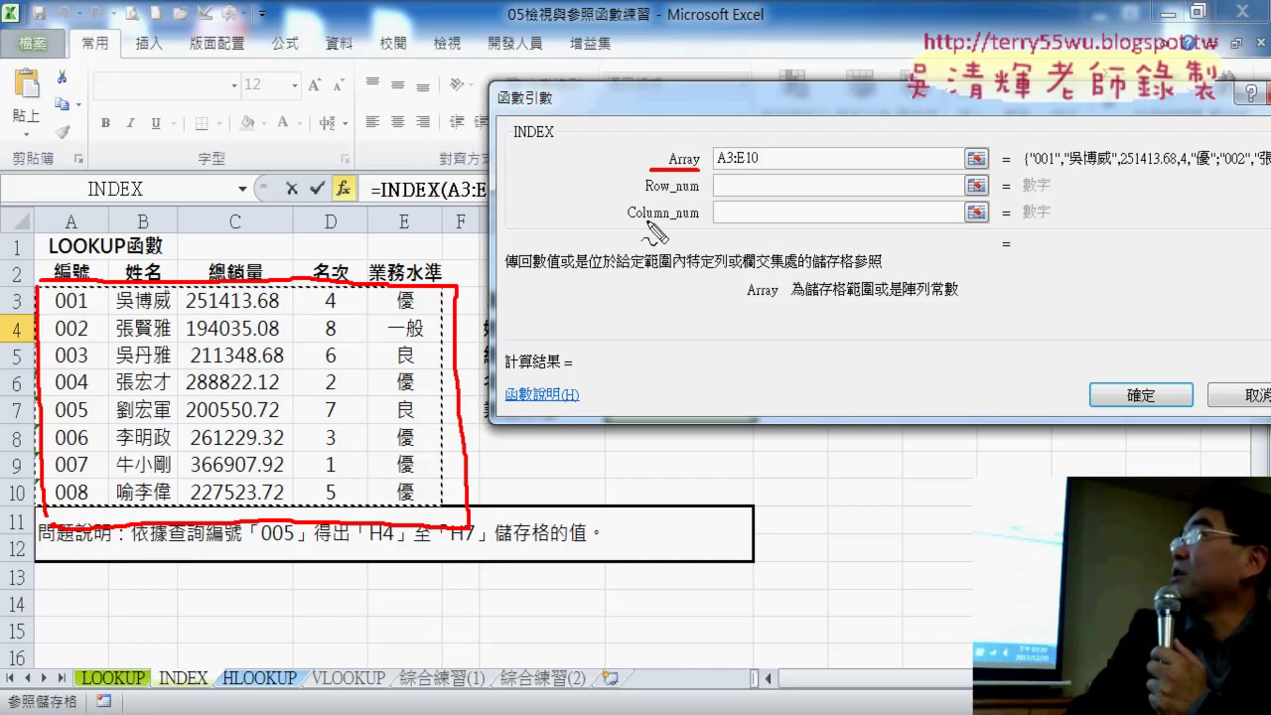
mouse_move(655, 197)
left_mouse_down()
mouse_move(685, 198)
mouse_move(701, 225)
left_mouse_up()
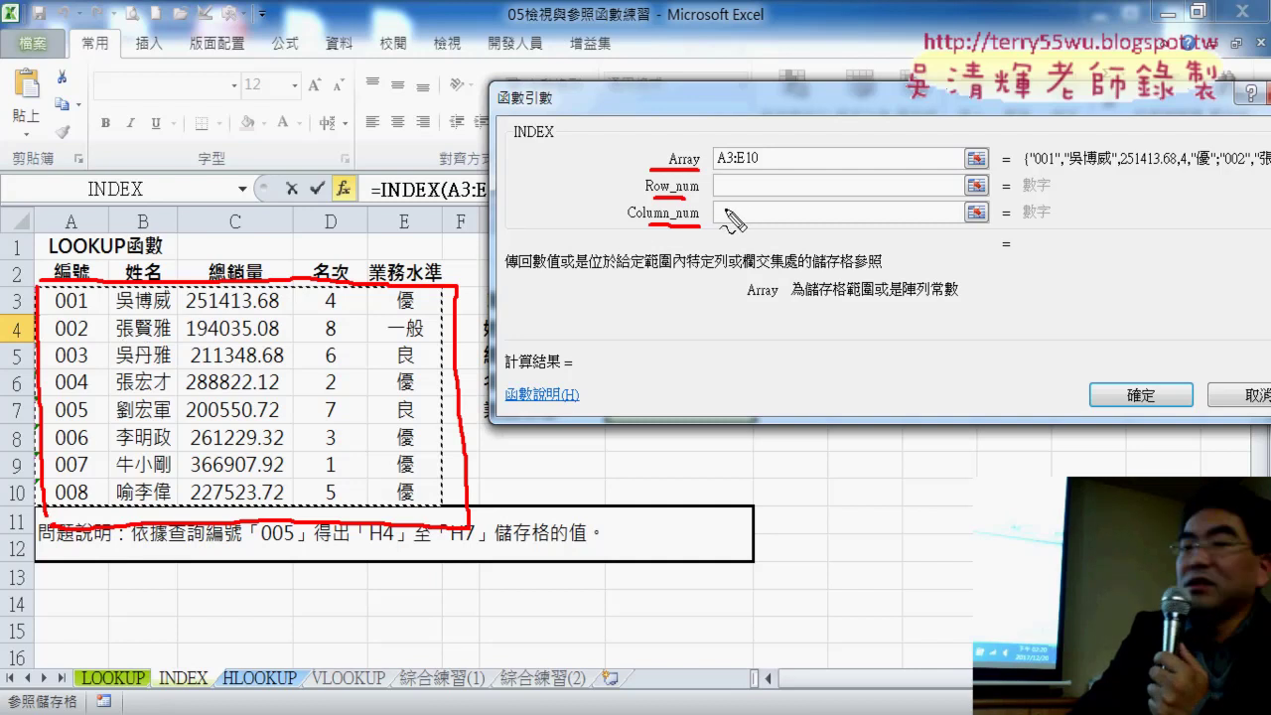
left_click_drag(722, 206, 731, 225)
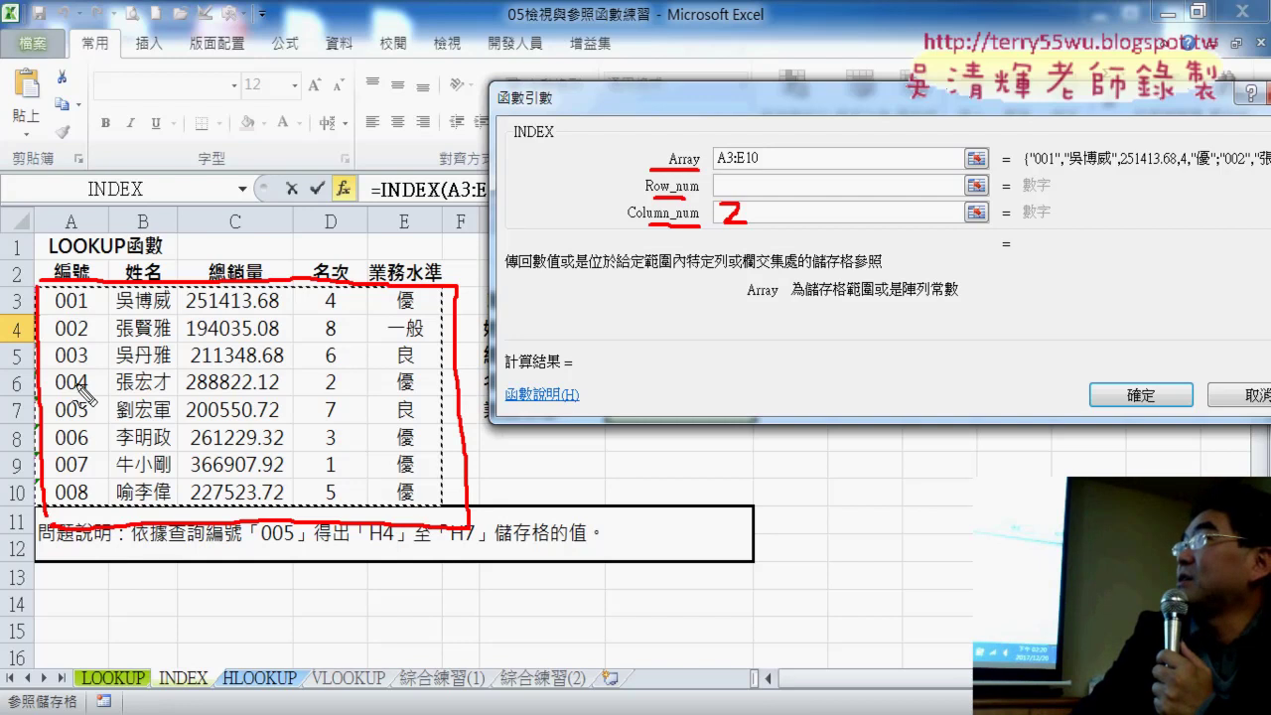
mouse_move(95, 425)
left_mouse_down()
mouse_move(51, 425)
mouse_move(66, 427)
left_mouse_up()
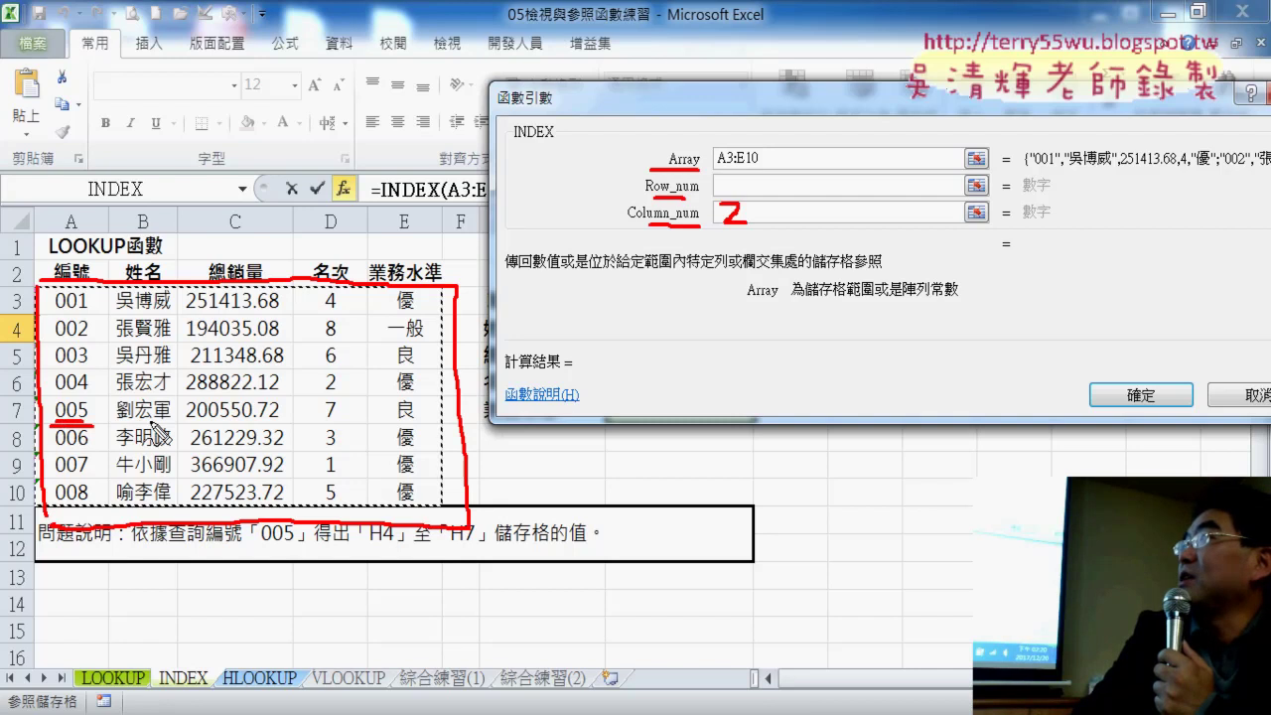
mouse_move(117, 421)
left_mouse_down()
mouse_move(167, 400)
mouse_move(113, 400)
left_mouse_up()
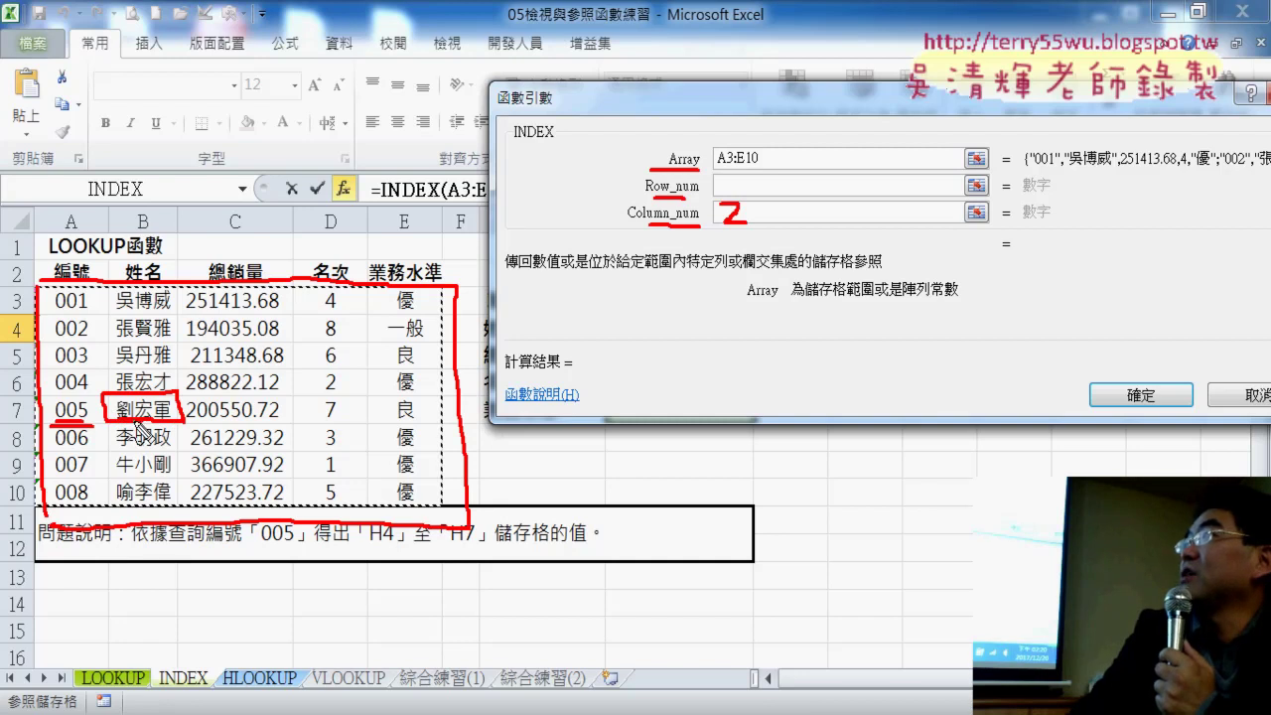
key("Escape")
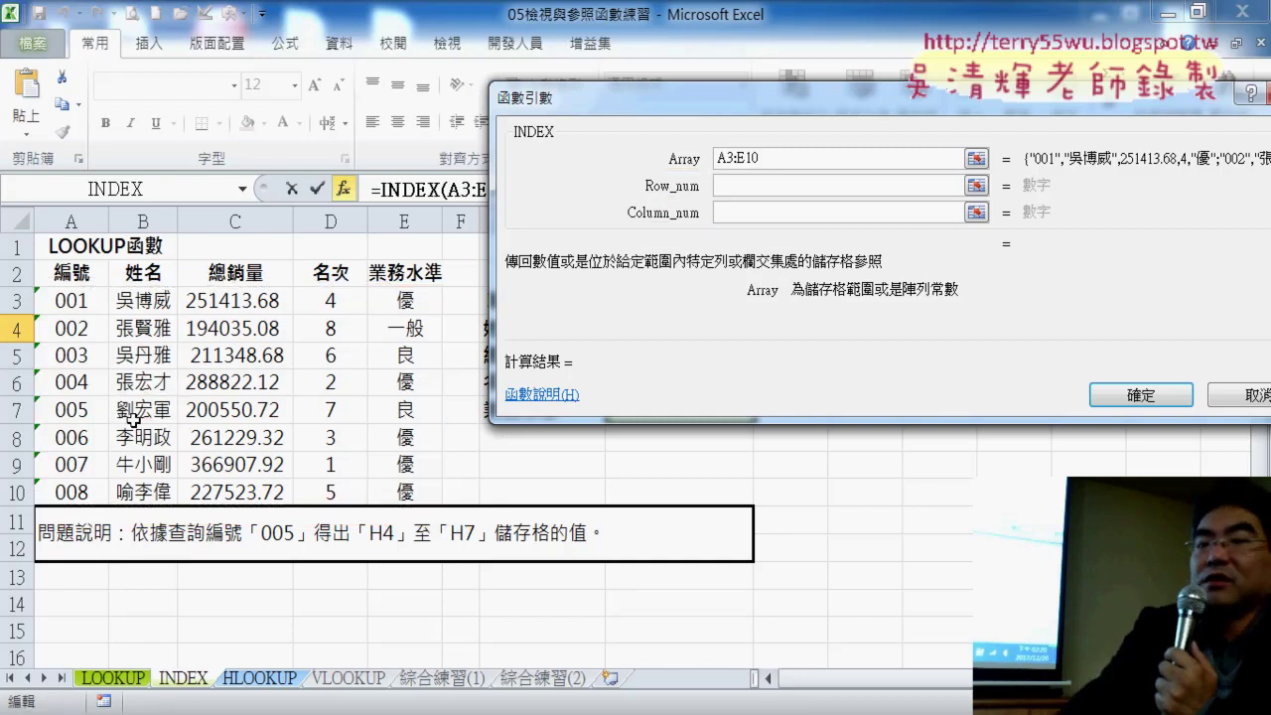
Set INDEX's Row_num to the lookup ID in H3
left_click(762, 185)
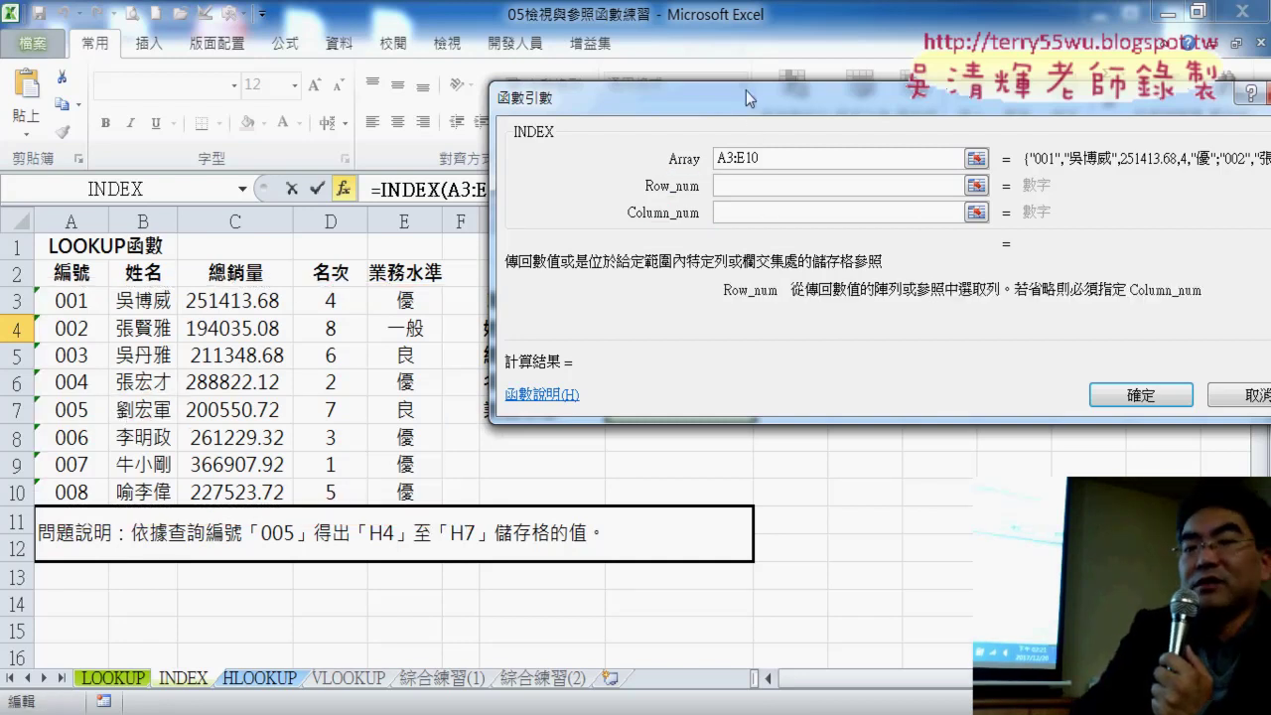
left_click_drag(746, 90, 708, 401)
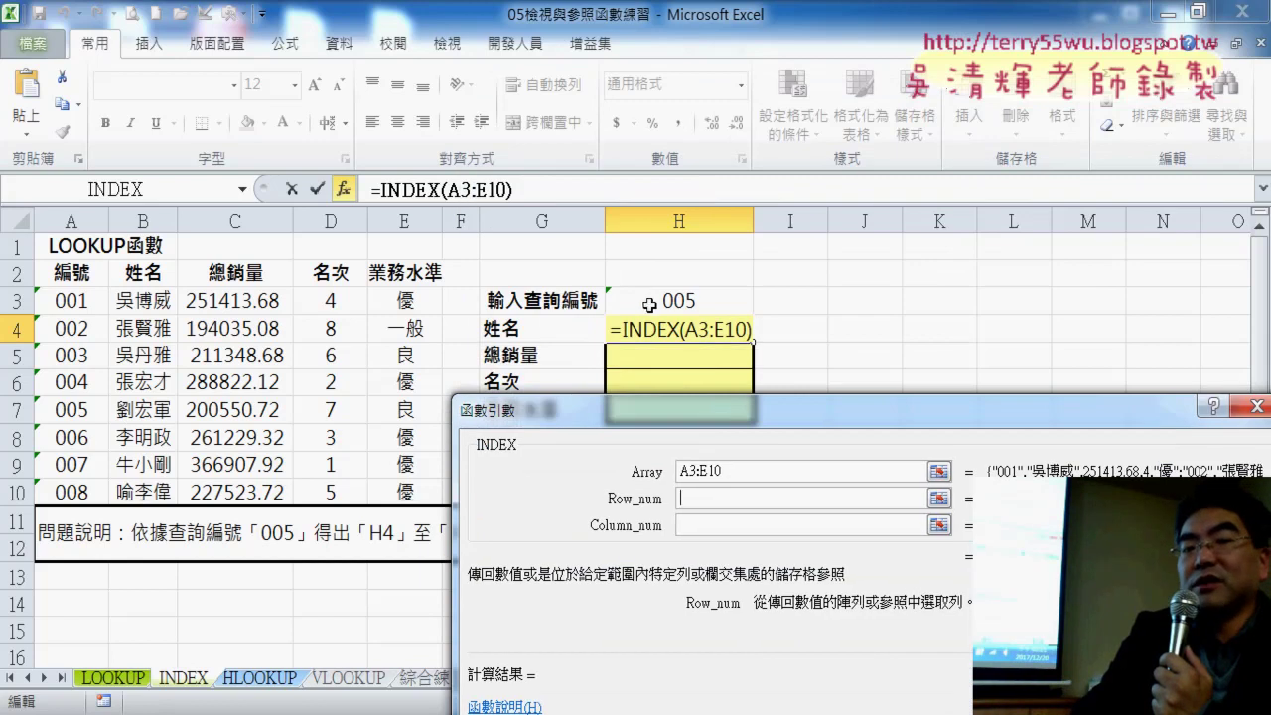
left_click(716, 299)
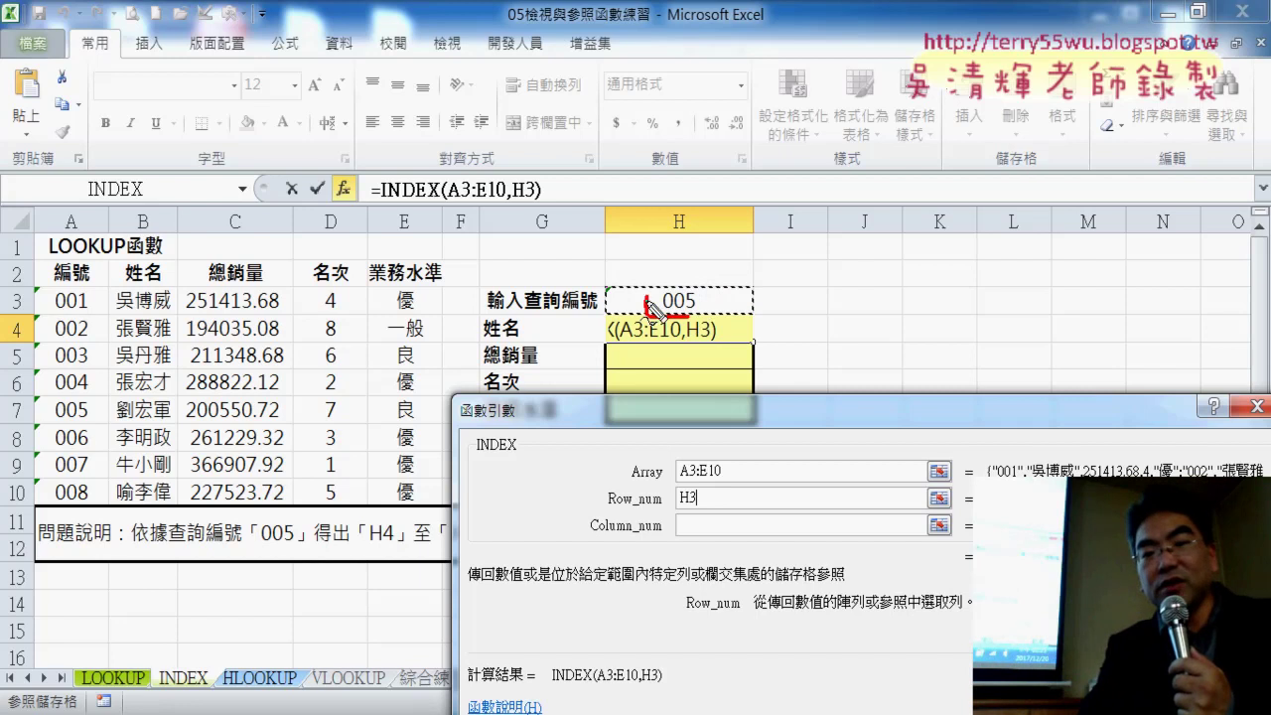
Mark lookup ID 005 and its table row, clear the ink, and commit =INDEX(A3:E10,H3)
left_click_drag(650, 315, 707, 311)
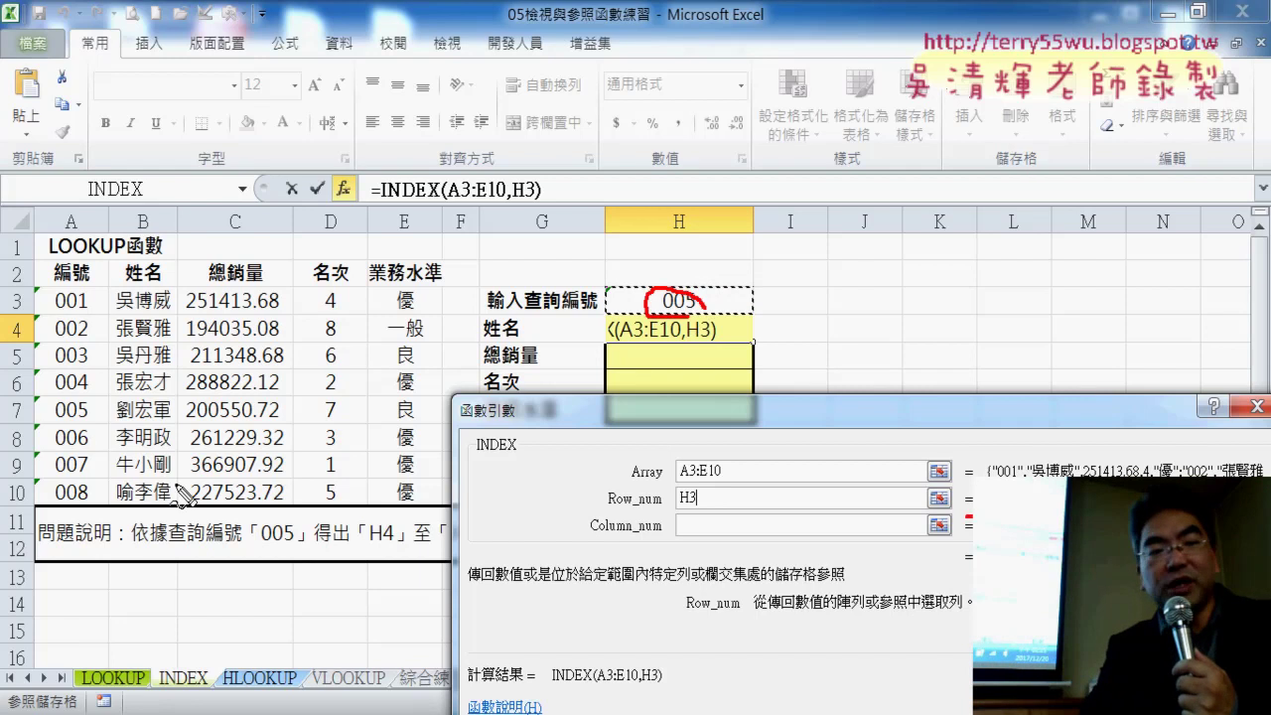
mouse_move(20, 288)
left_mouse_down()
mouse_move(17, 556)
mouse_move(107, 284)
mouse_move(439, 484)
left_mouse_up()
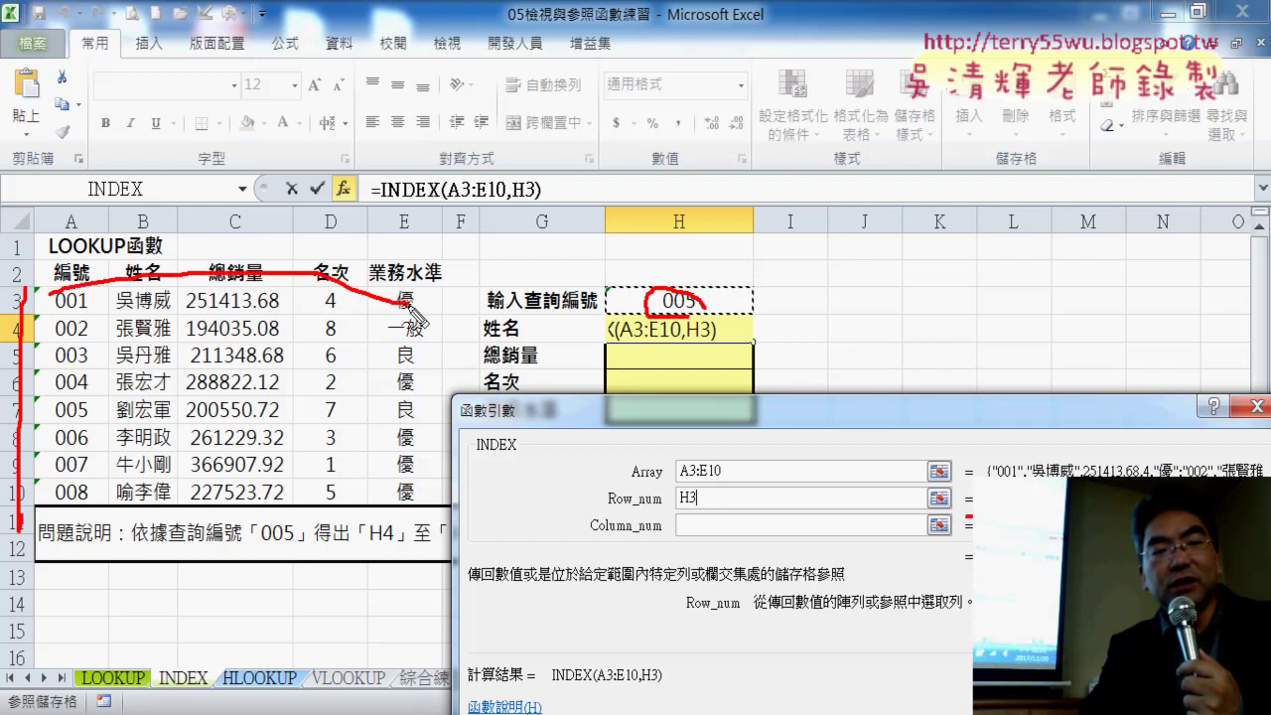
left_click_drag(60, 516, 361, 515)
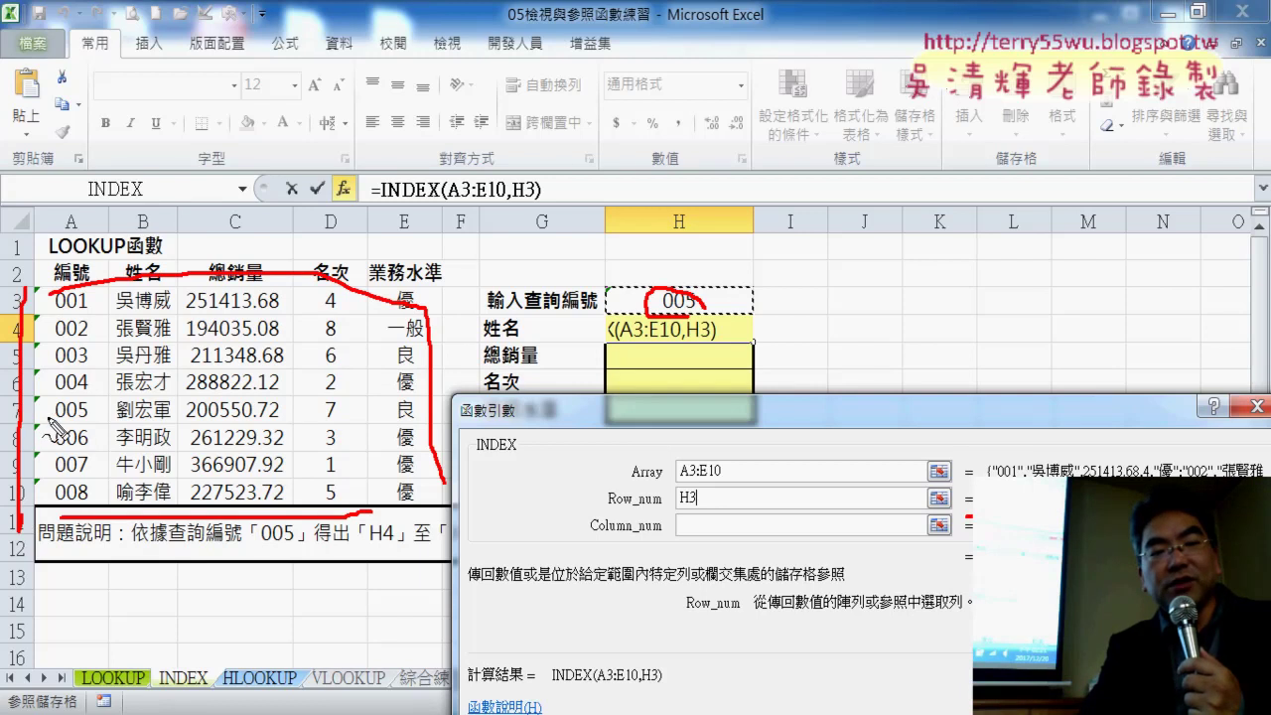
mouse_move(56, 424)
left_mouse_down()
mouse_move(79, 425)
mouse_move(111, 397)
left_mouse_up()
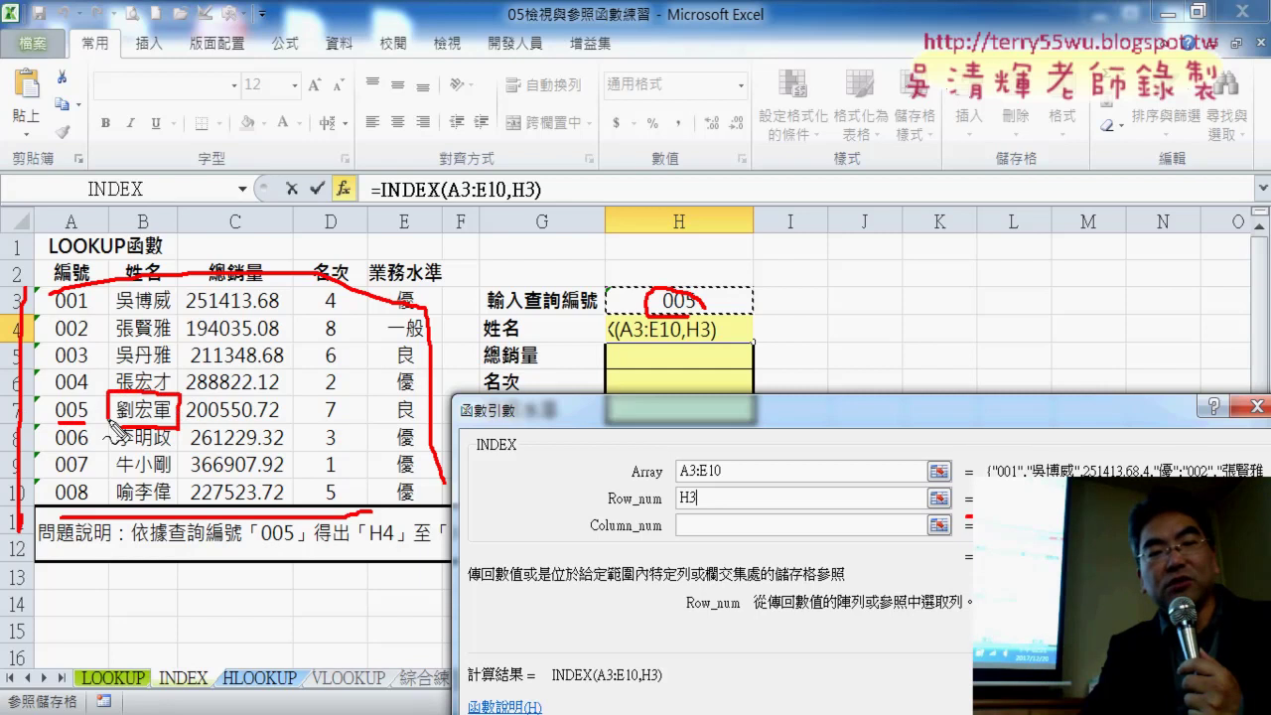
mouse_move(150, 402)
left_mouse_down()
mouse_move(596, 340)
mouse_move(564, 350)
left_mouse_up()
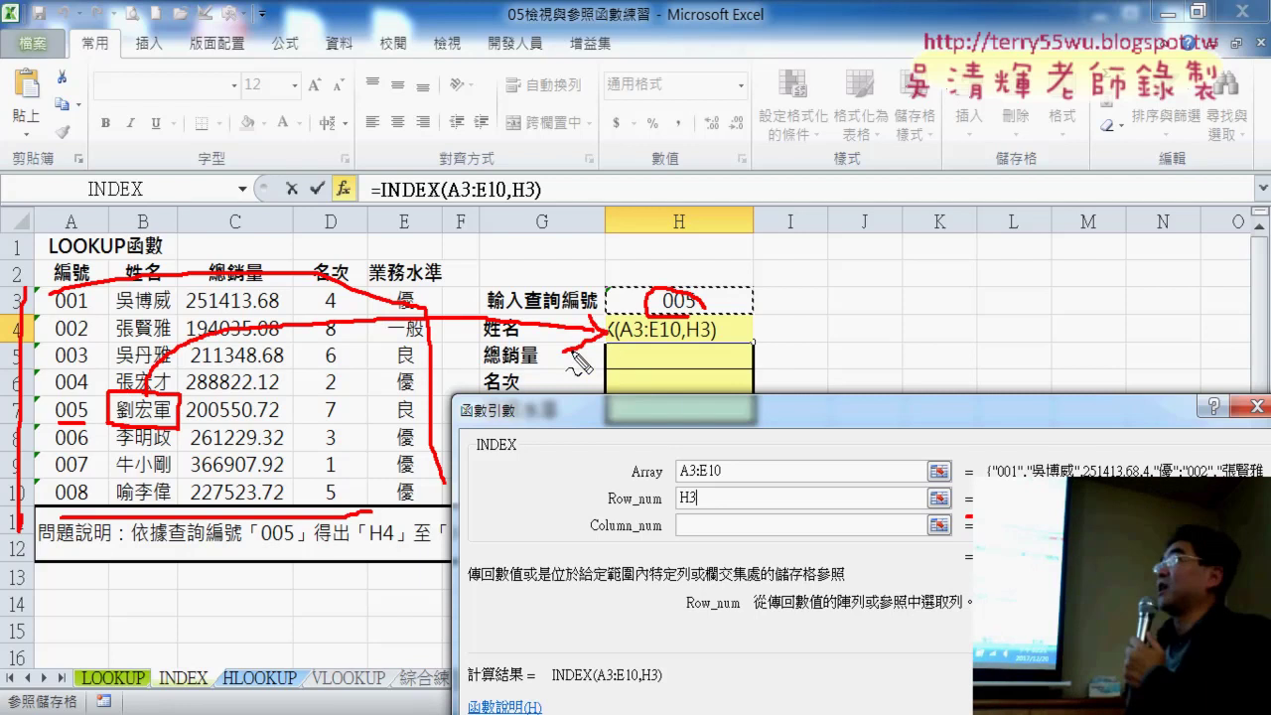
key("Escape")
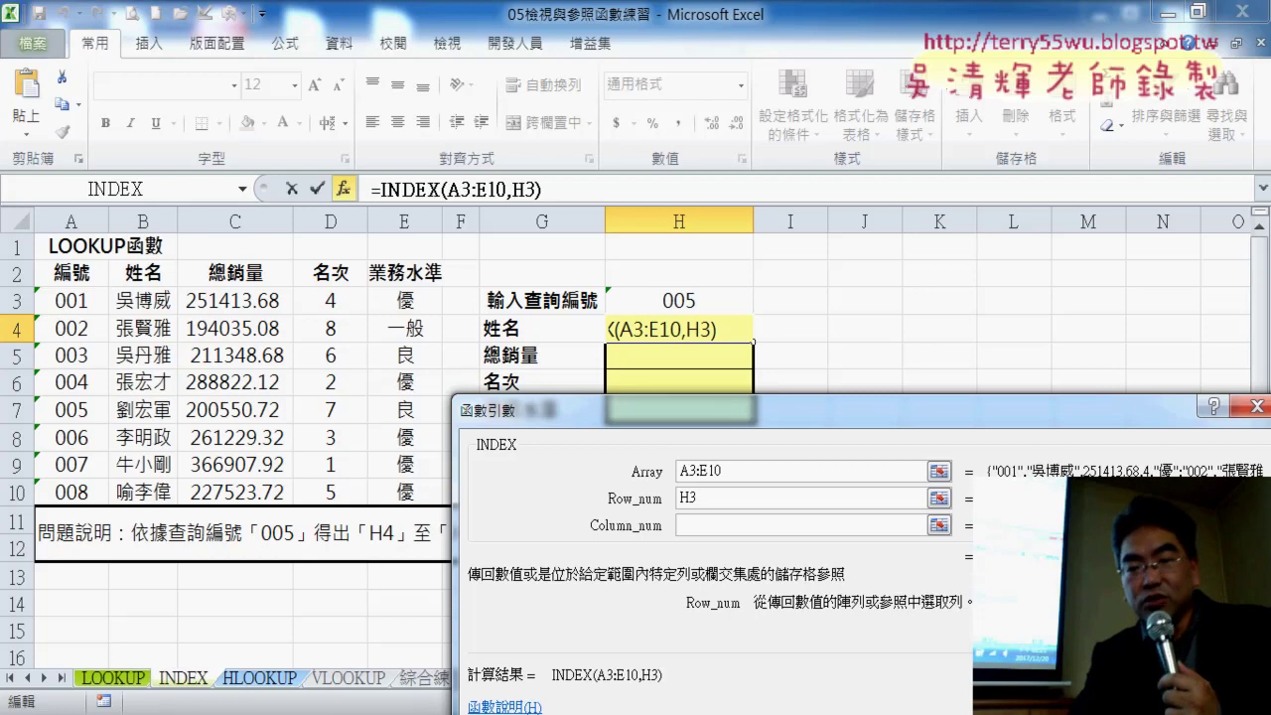
key("Return")
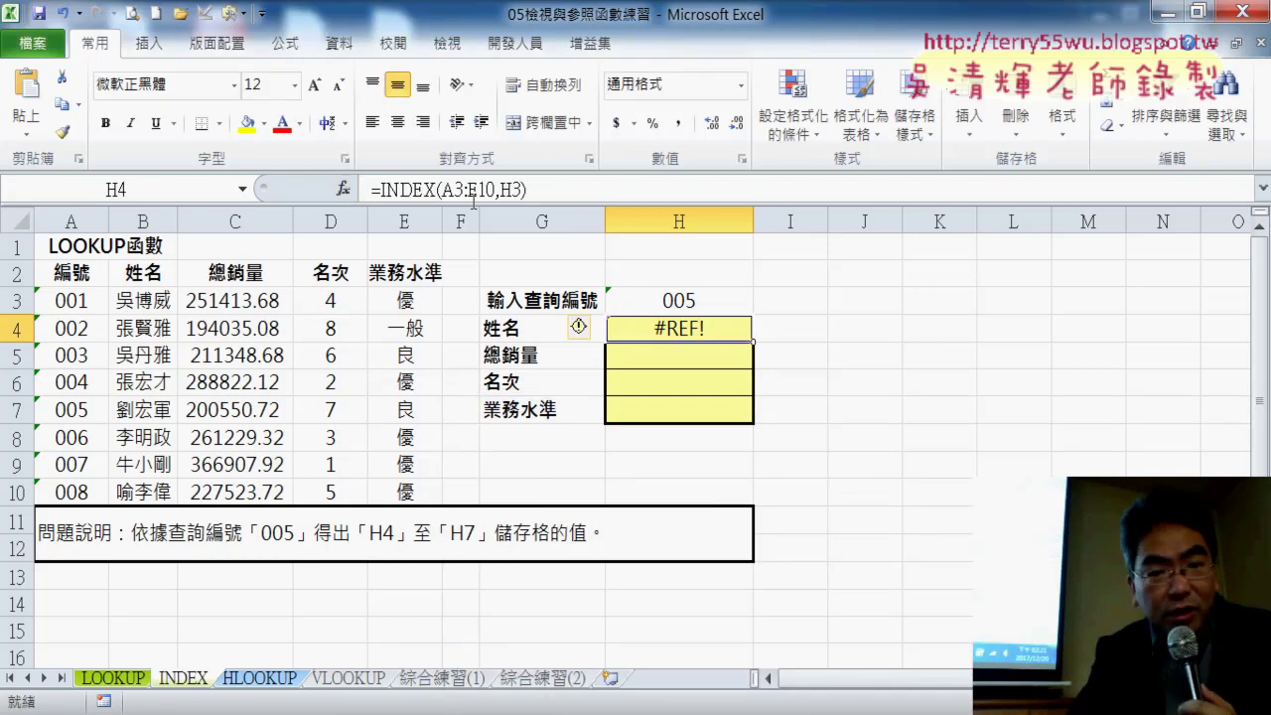
Set INDEX's Column_num to 2 so H4 commits as =INDEX(A3:E10,H3,2)
left_click(374, 189)
left_click(343, 188)
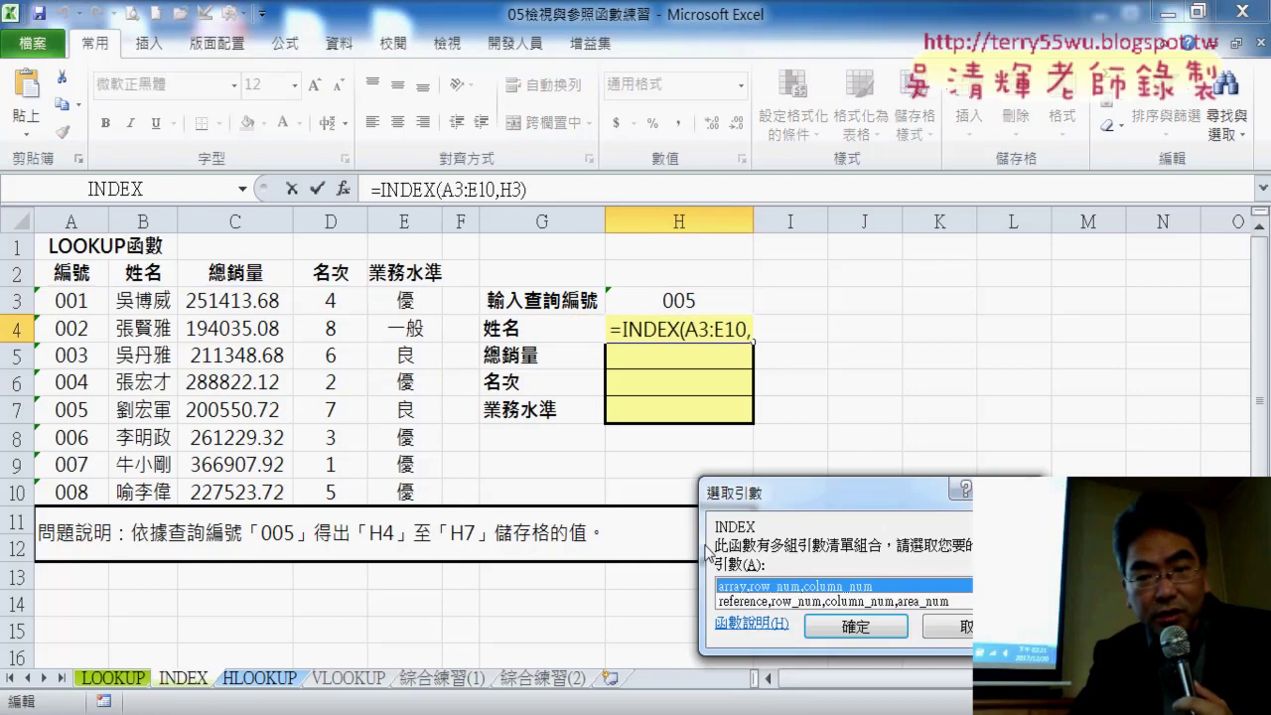
left_click(856, 624)
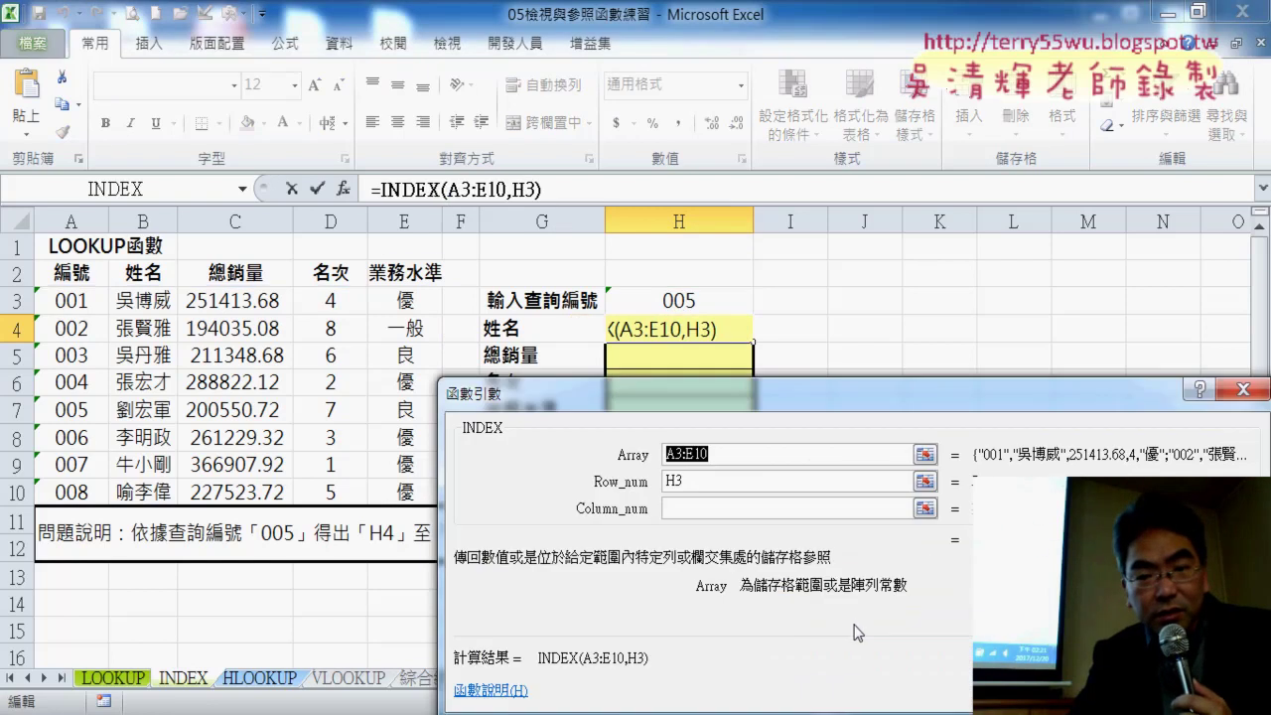
left_click(695, 508)
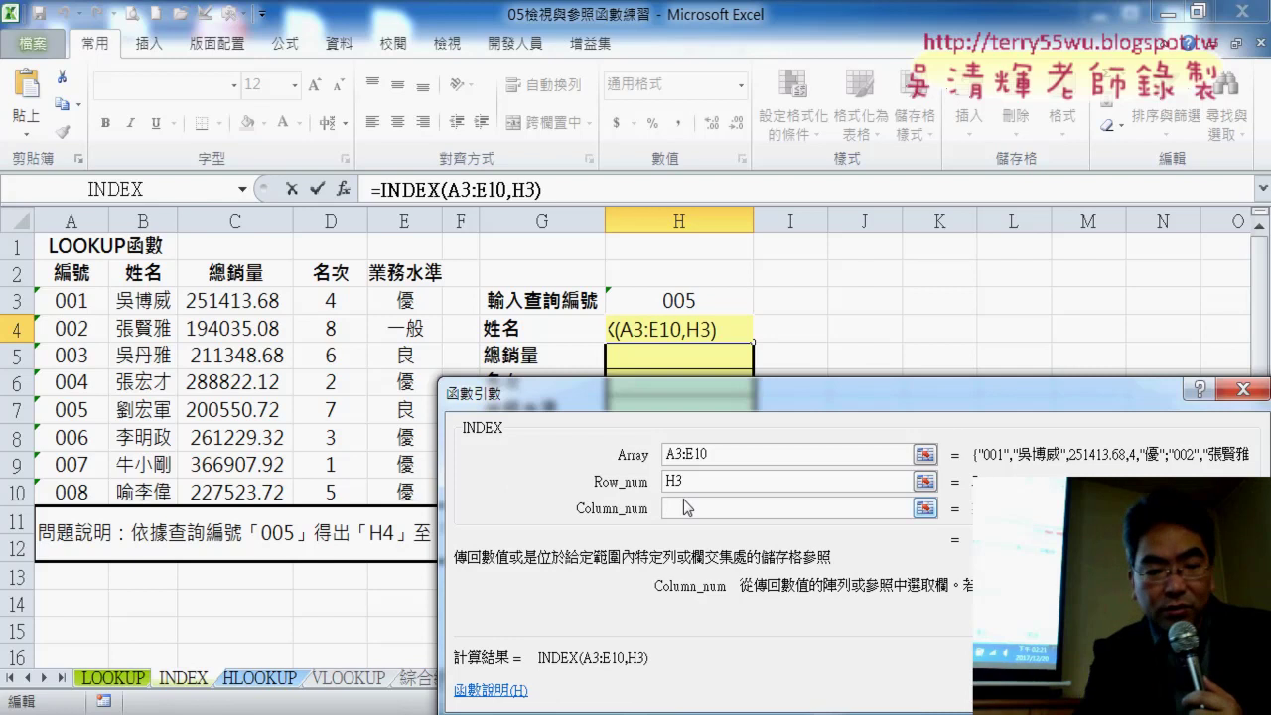
type("2")
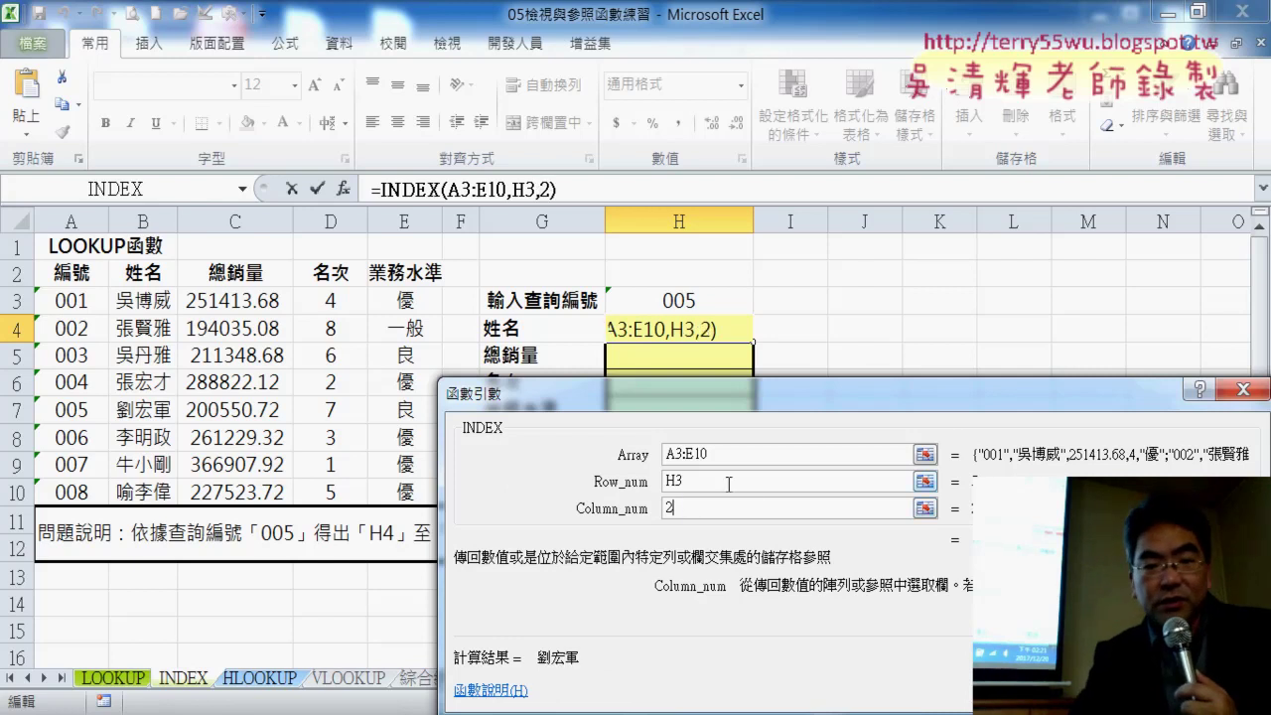
key("shift+Tab")
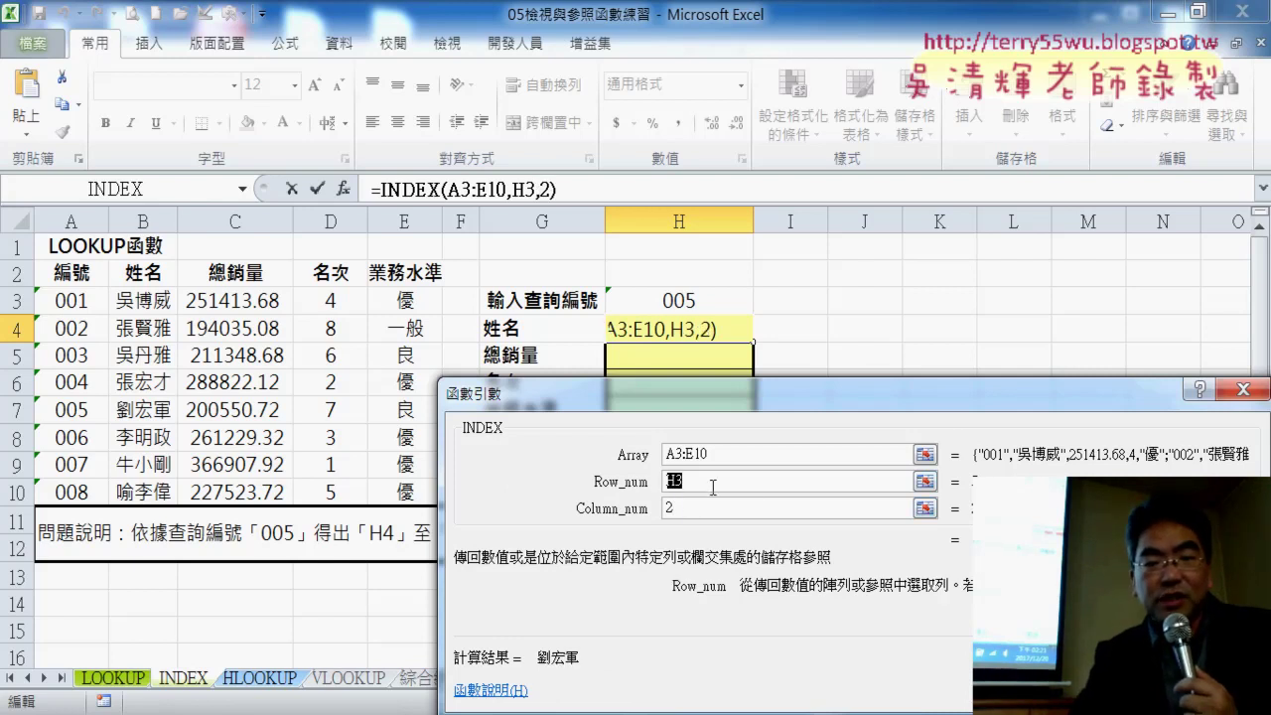
key("Return")
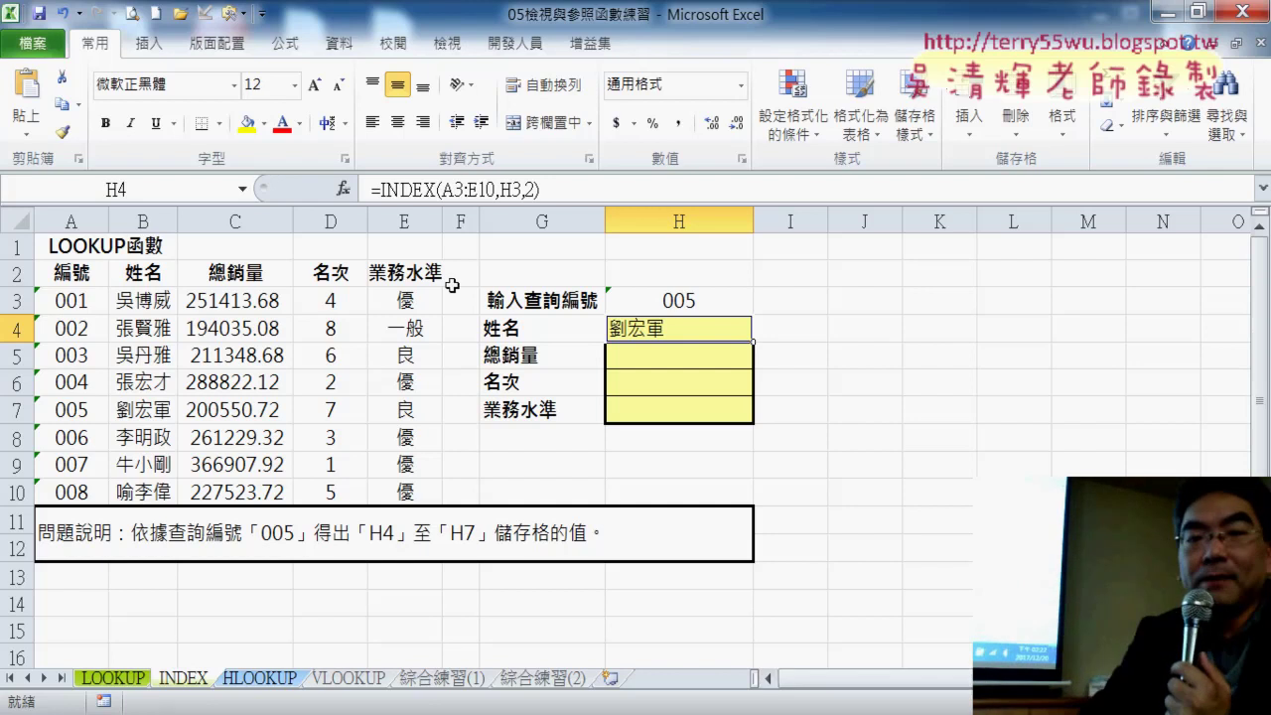
Row-lock H4's INDEX references, making Array A$3:E$10 and Row_num H$3
left_click(420, 188)
left_click(344, 190)
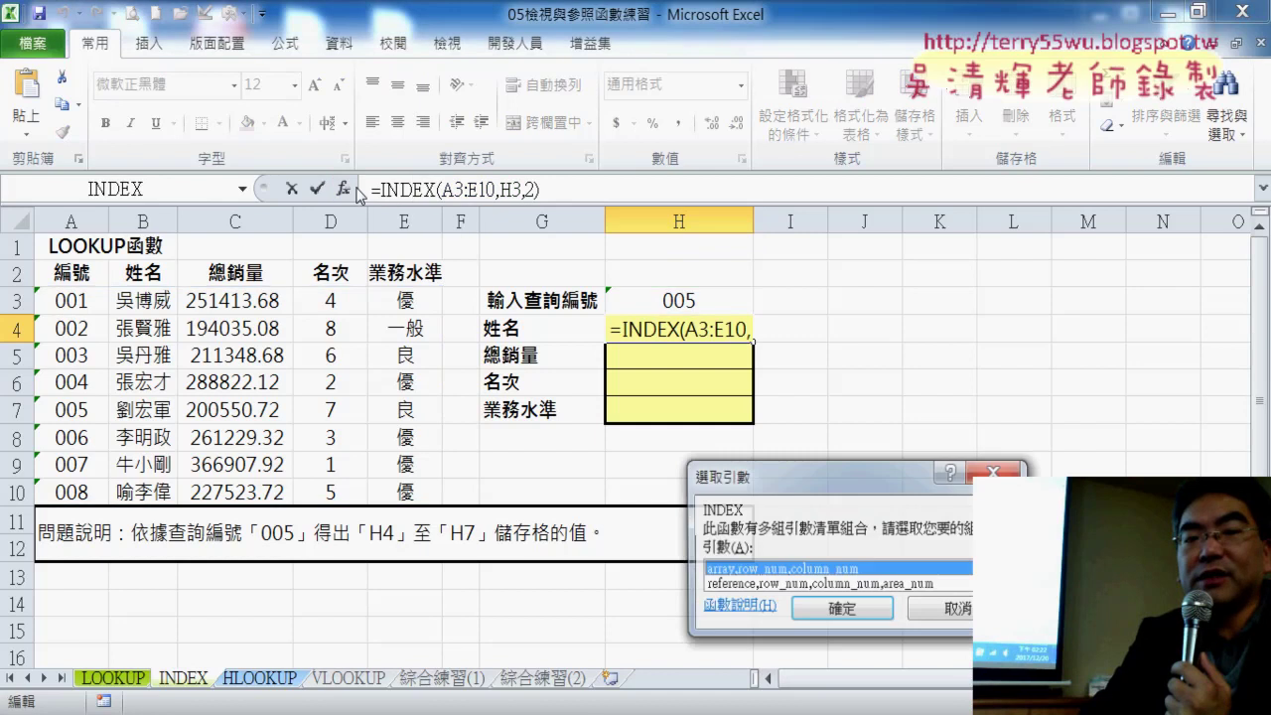
left_click(843, 608)
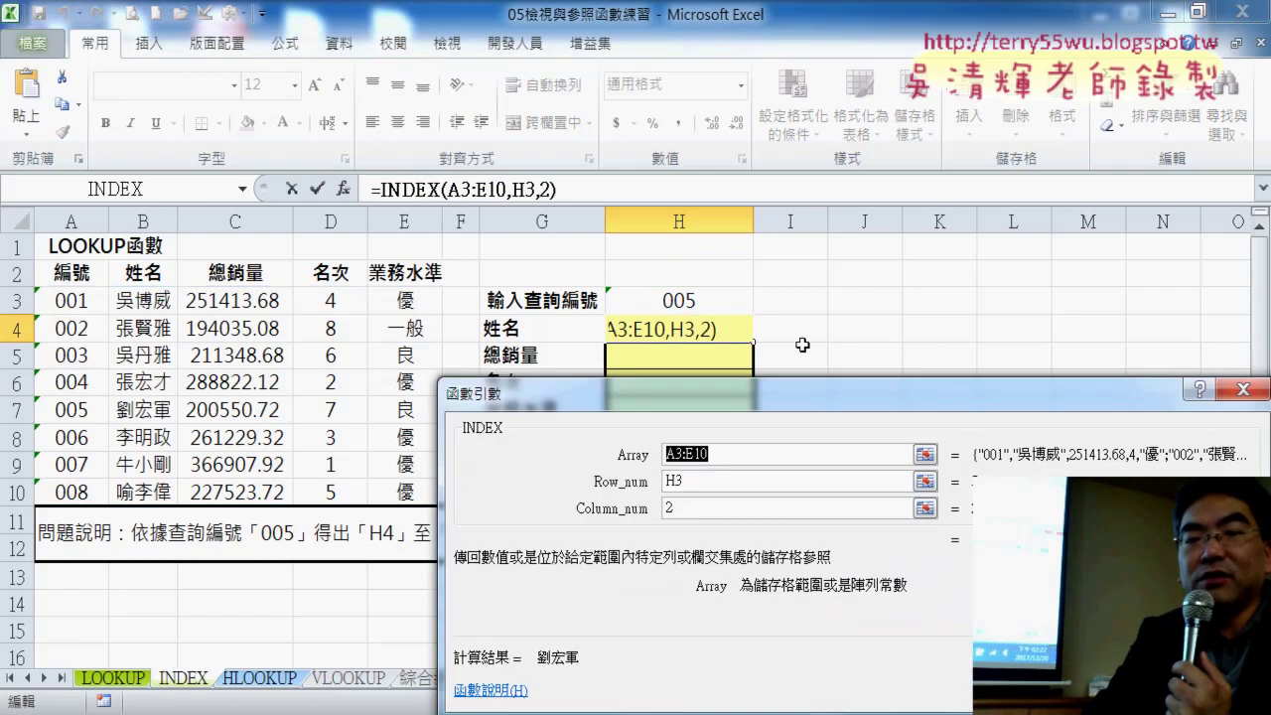
left_click_drag(775, 392, 658, 338)
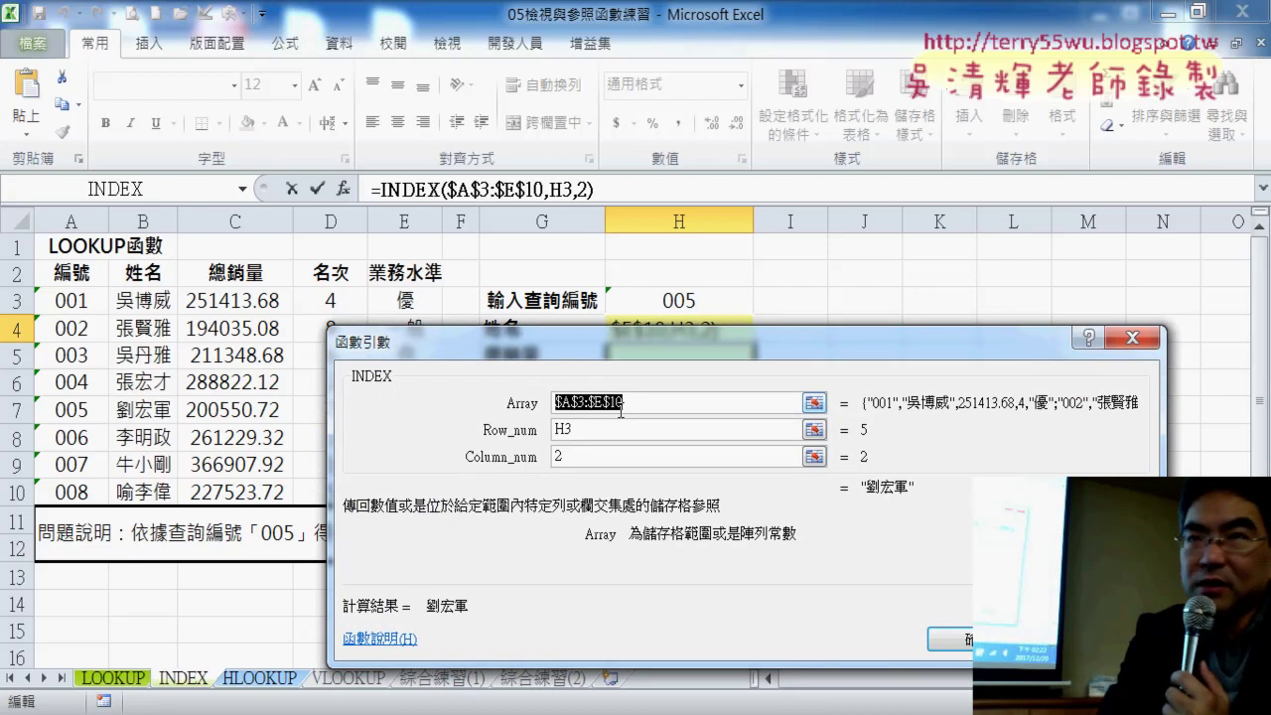
key("F4")
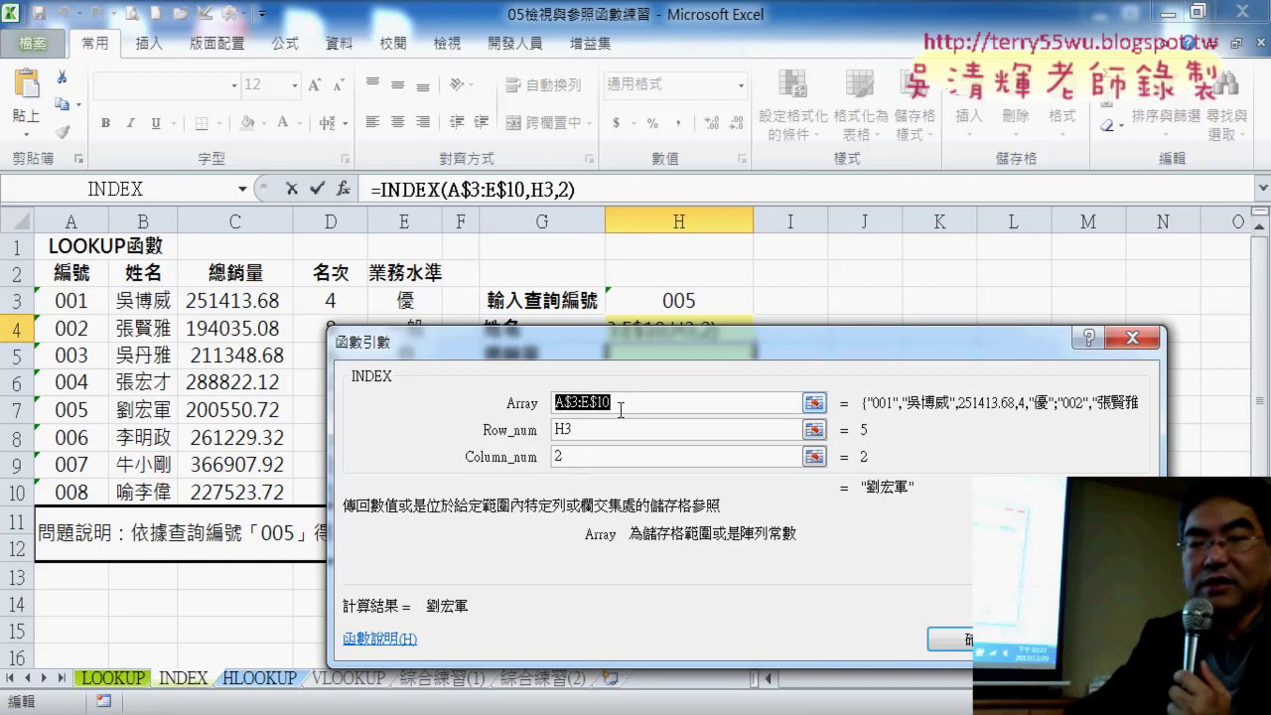
left_click(563, 430)
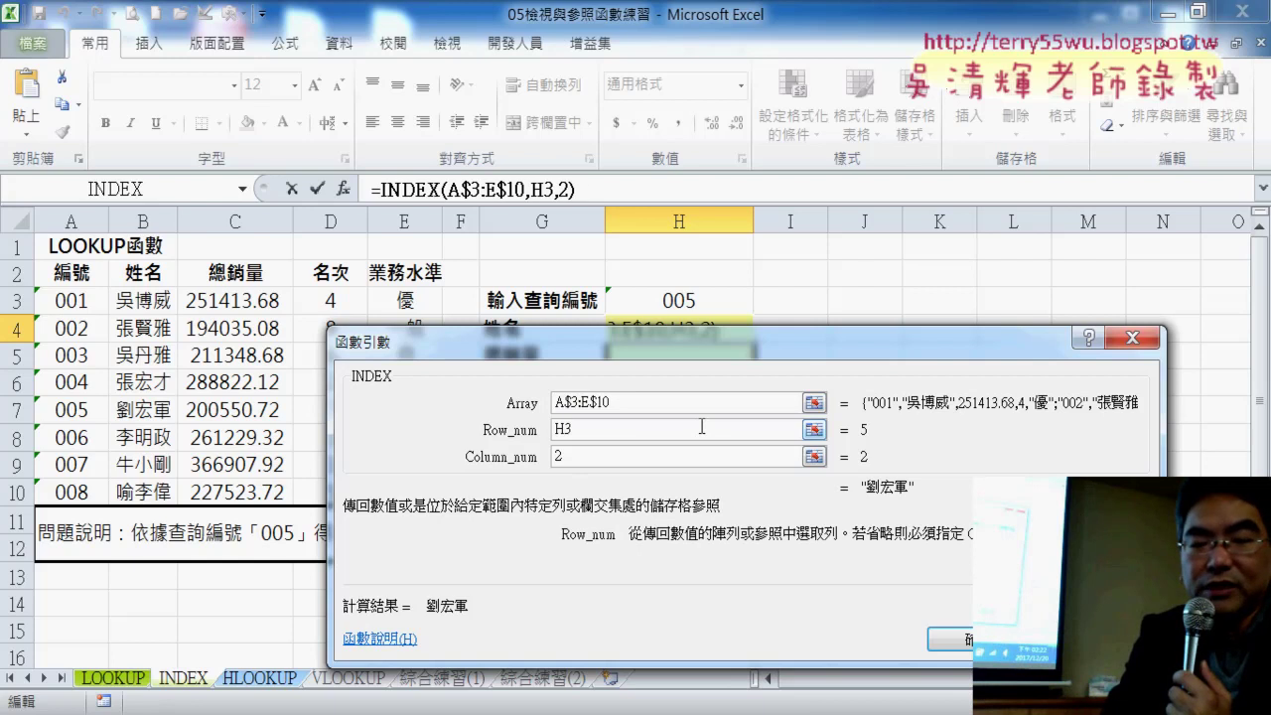
type("$")
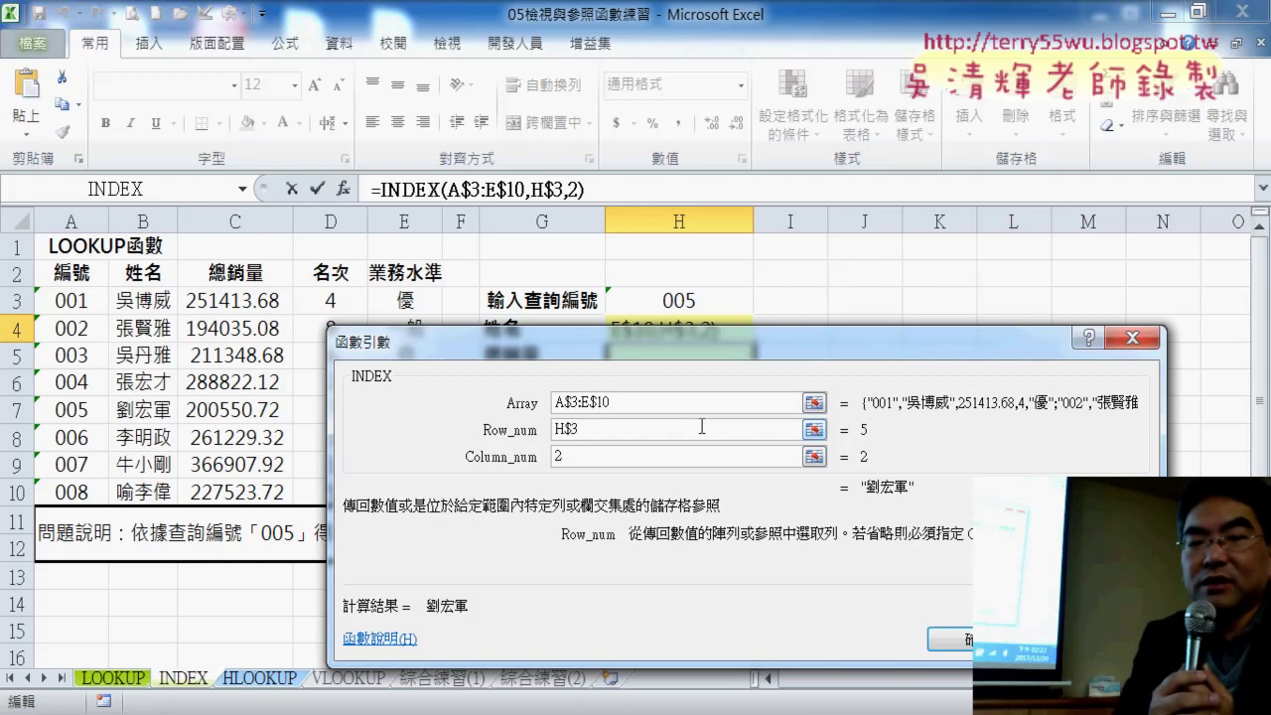
left_click(581, 453)
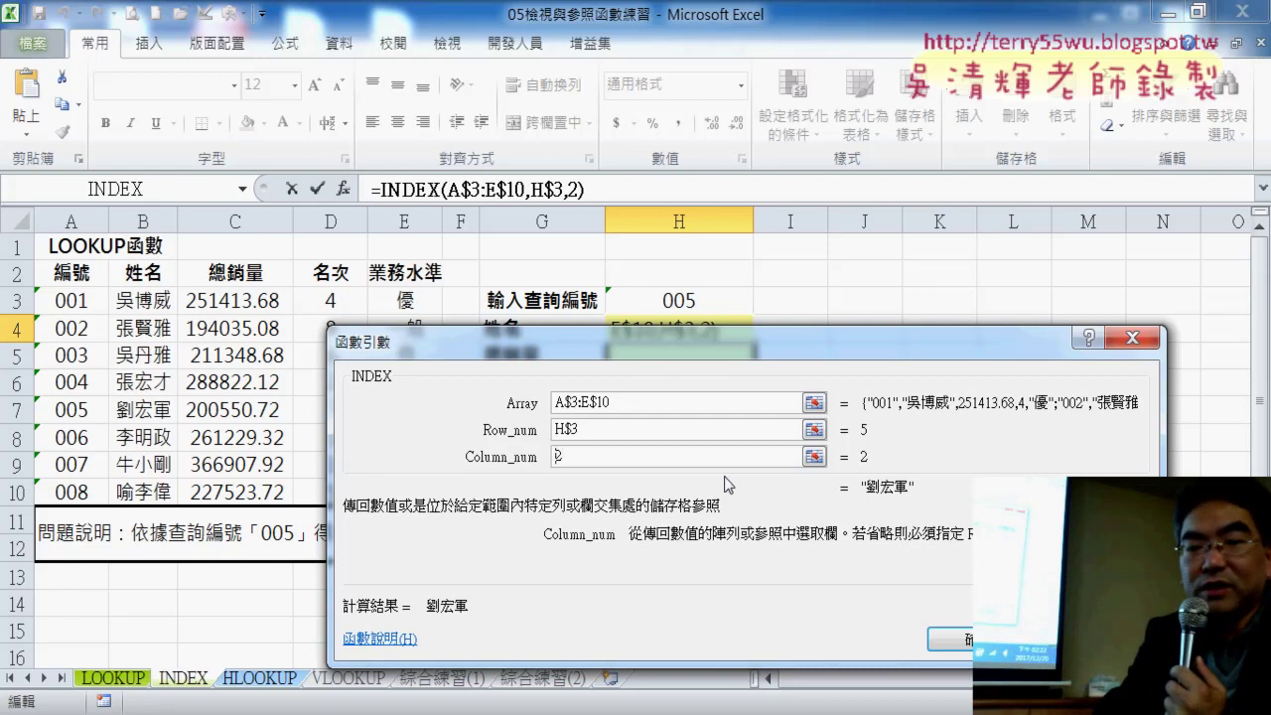
Replace the Column_num value 2 with row()-2, uncovering H4 below the dialog
type("ro")
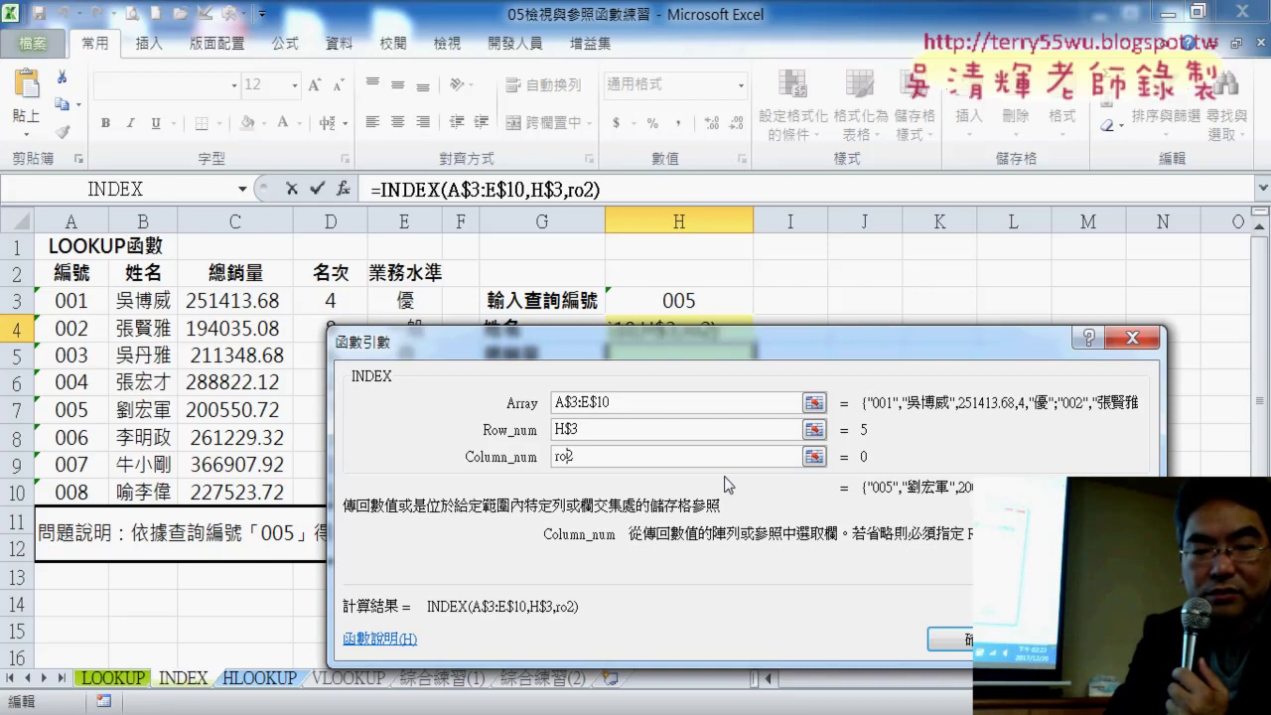
type("w()")
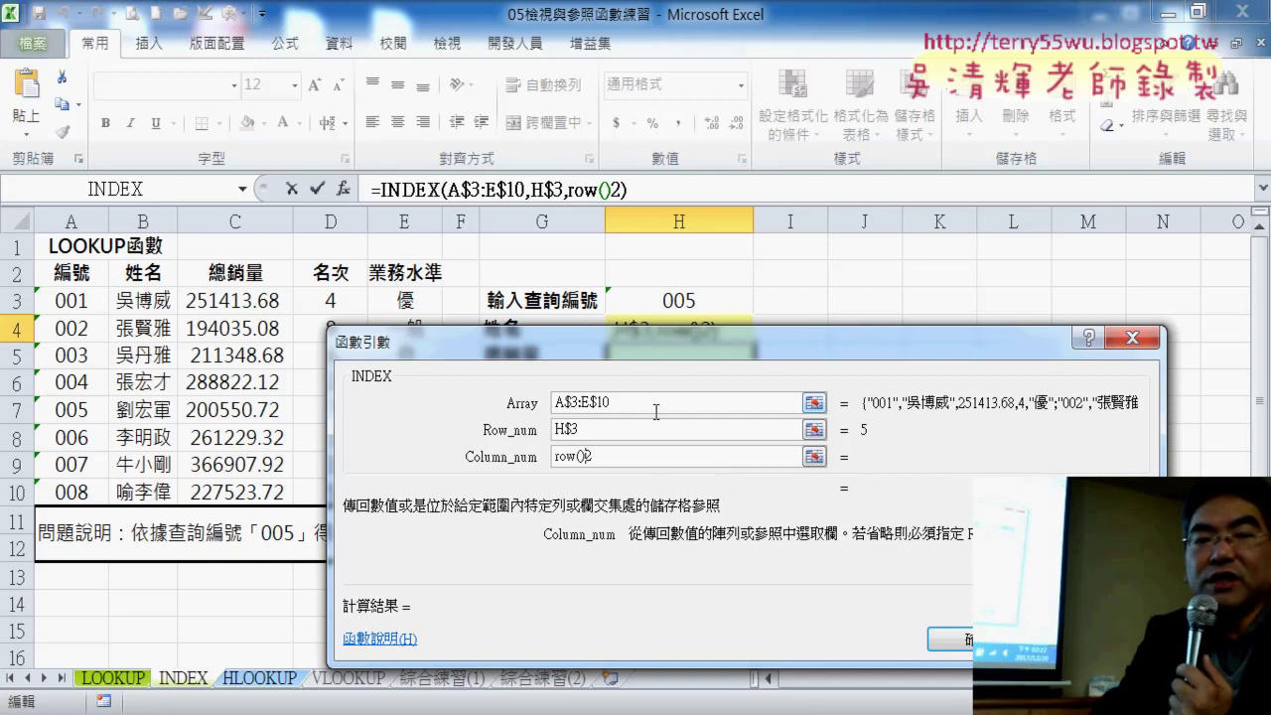
left_click_drag(662, 369, 665, 440)
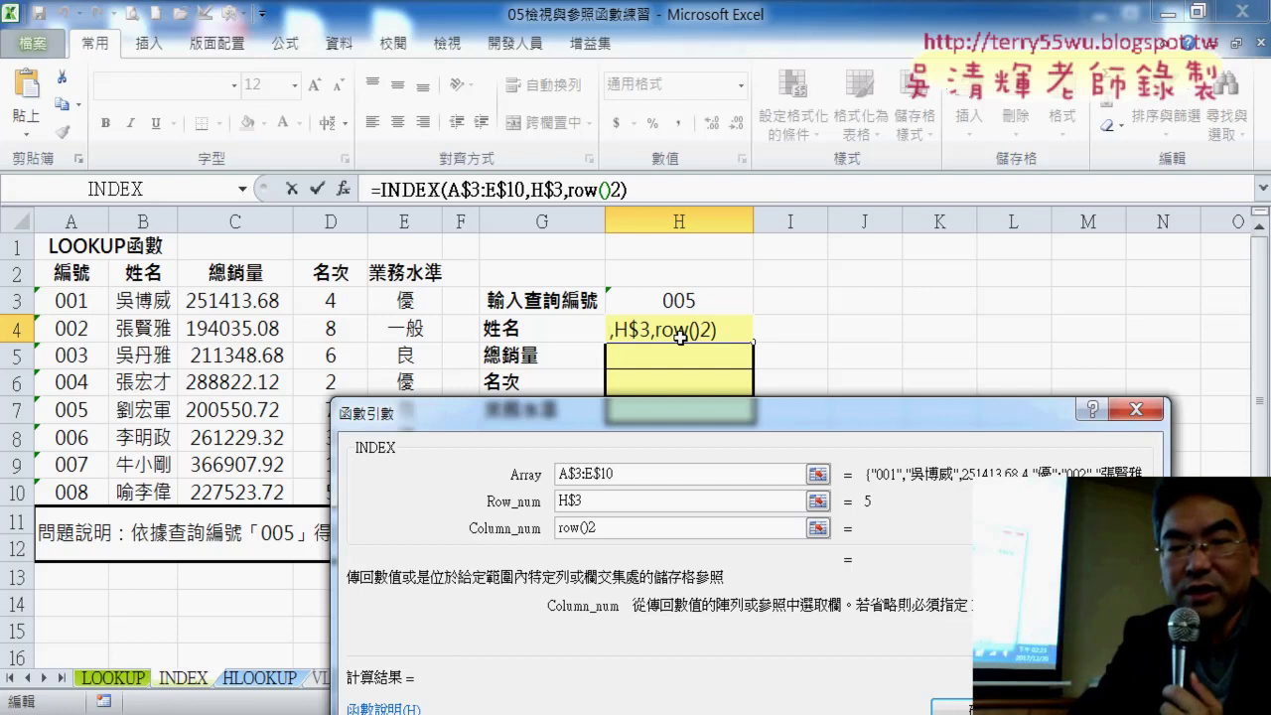
type("-")
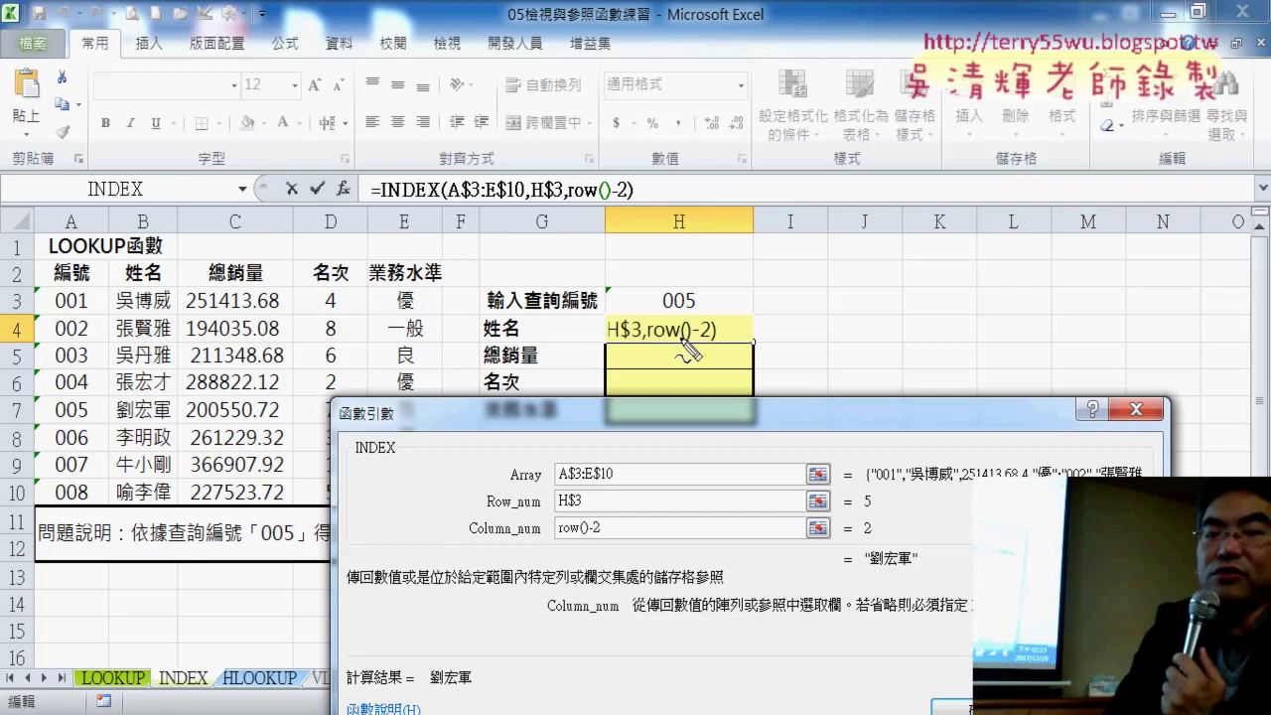
Mark columns B–E as 2–5 to explain ROW()-2, clear the ink, and commit the formula
left_click_drag(558, 542, 595, 543)
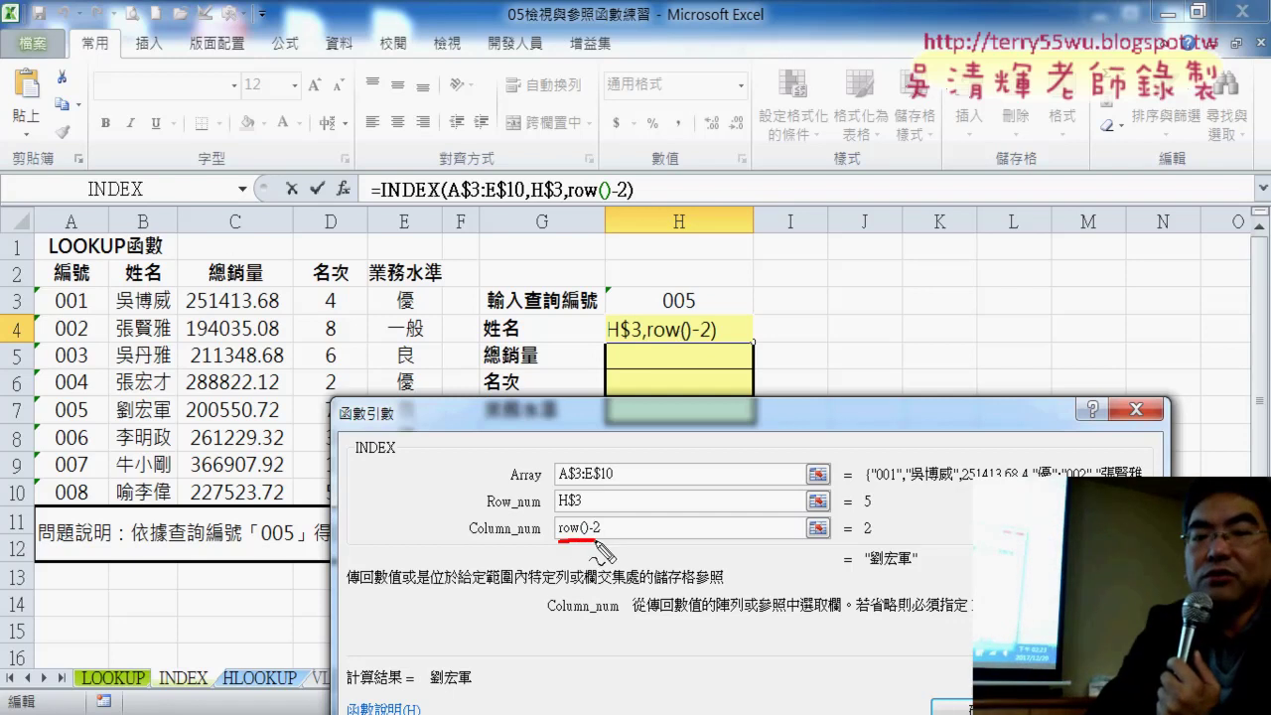
left_click_drag(130, 211, 149, 235)
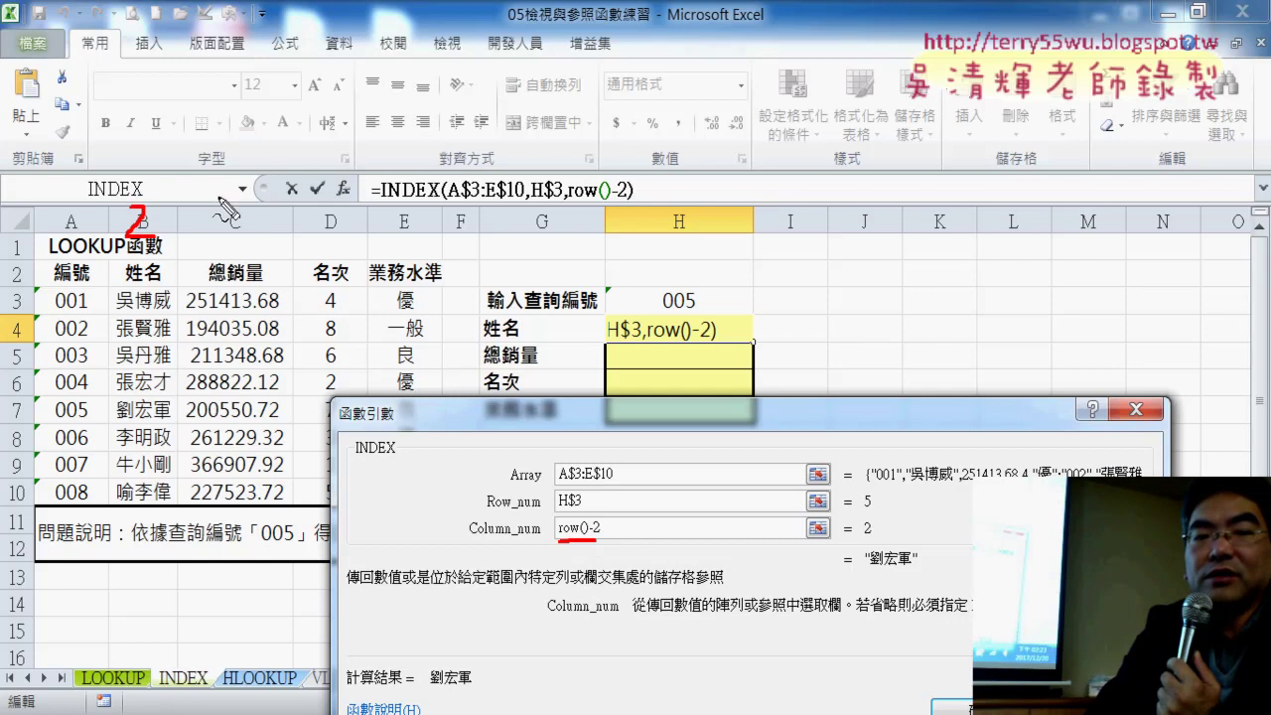
left_click_drag(234, 195, 240, 235)
mouse_move(341, 189)
left_mouse_down()
mouse_move(325, 238)
mouse_move(354, 223)
left_mouse_up()
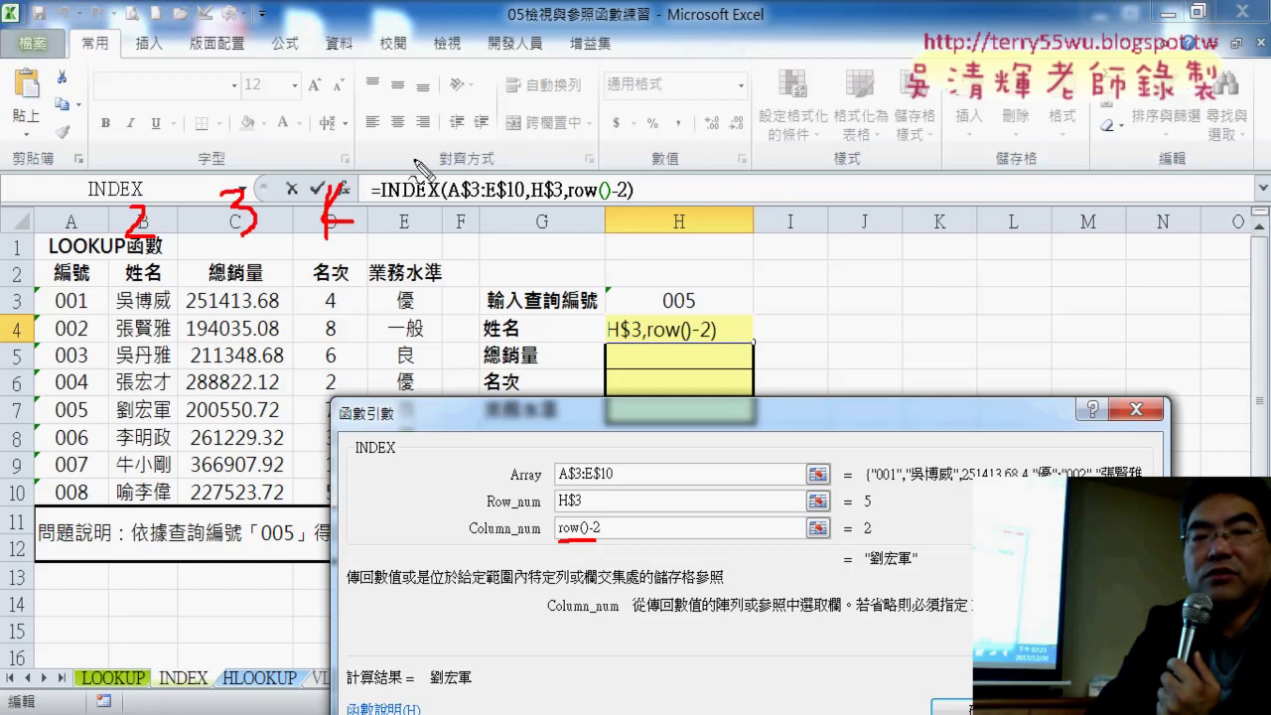
left_click_drag(409, 175, 397, 227)
left_click_drag(407, 171, 476, 173)
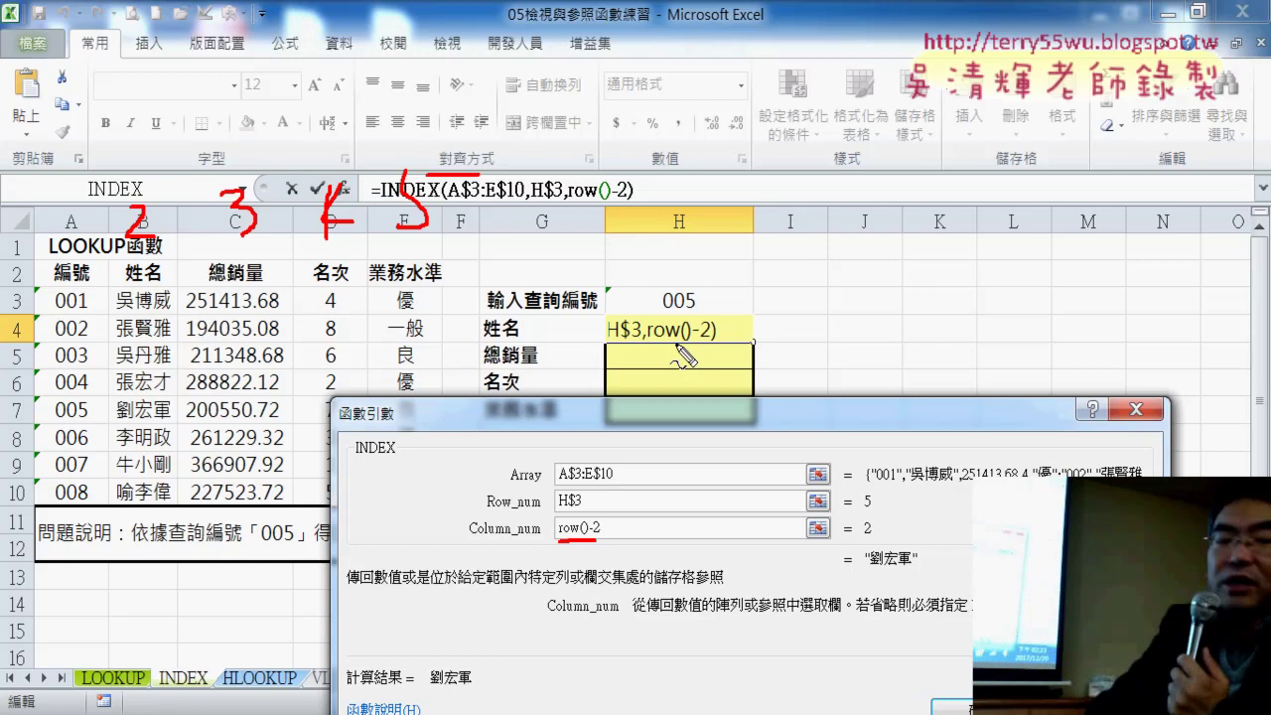
key("Escape")
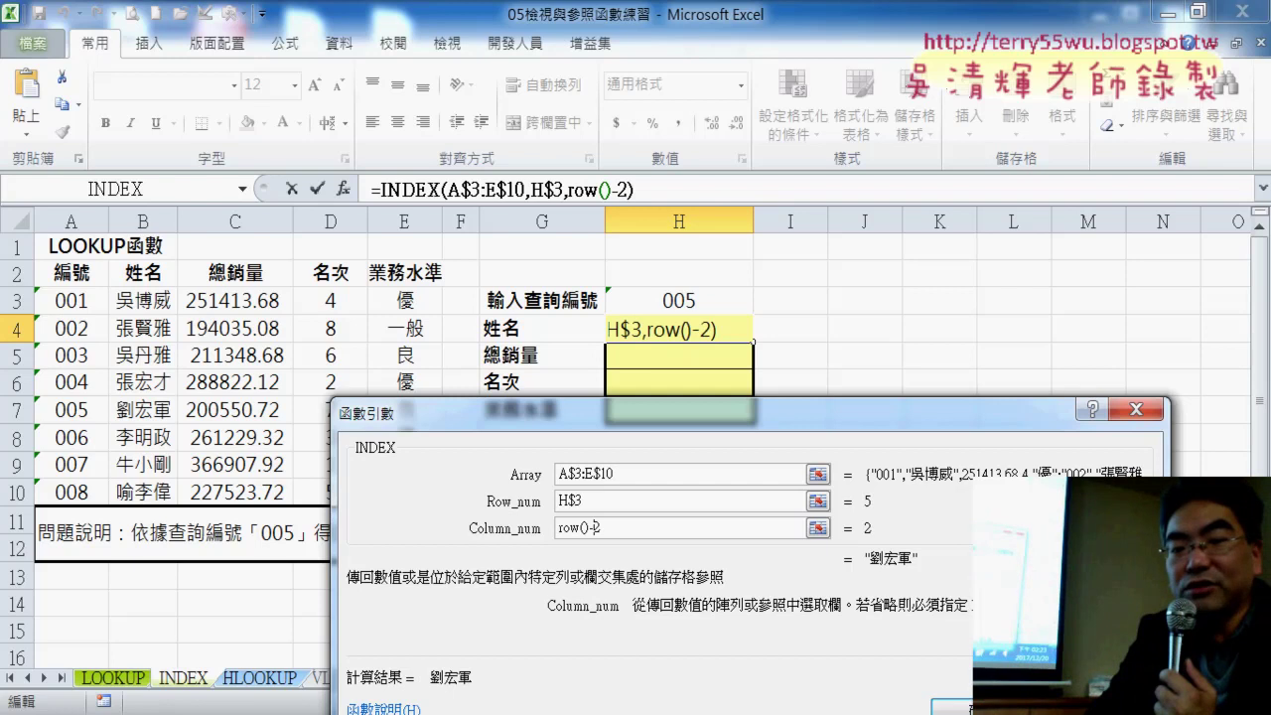
left_click(951, 707)
Fill H4's formula down to H7 and center H4:H7
left_click_drag(752, 341, 754, 419)
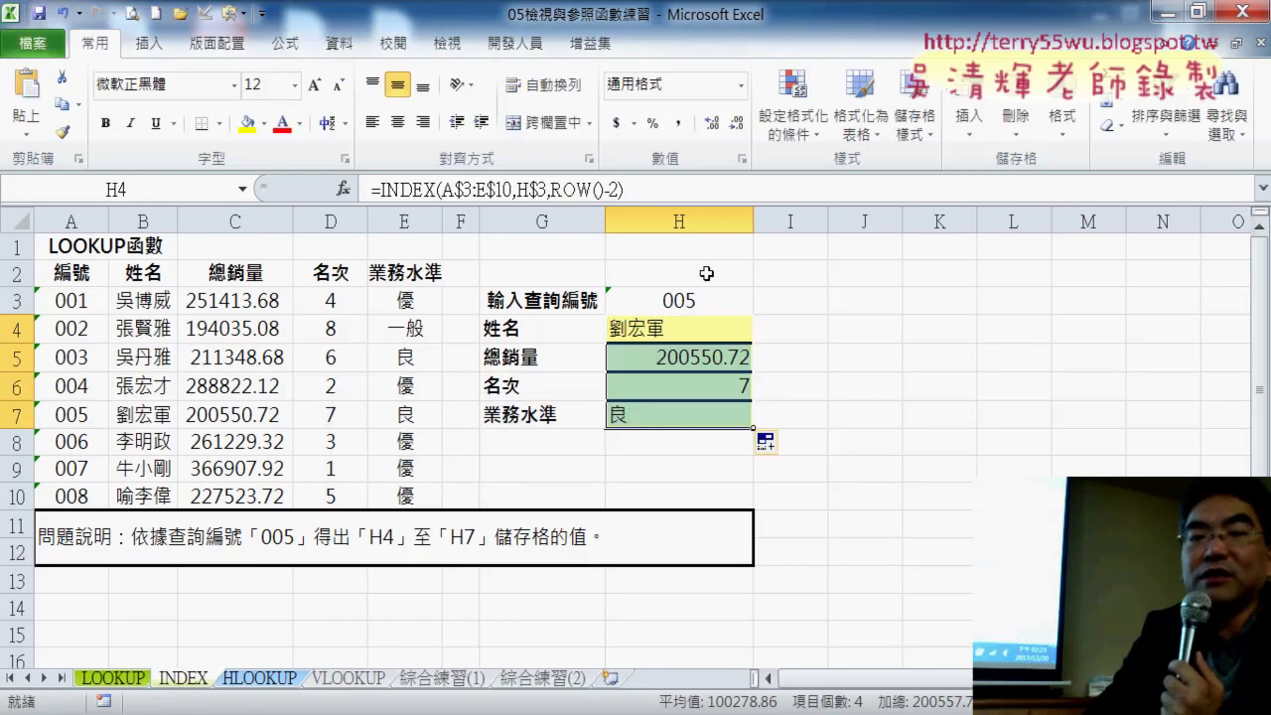
left_click(402, 123)
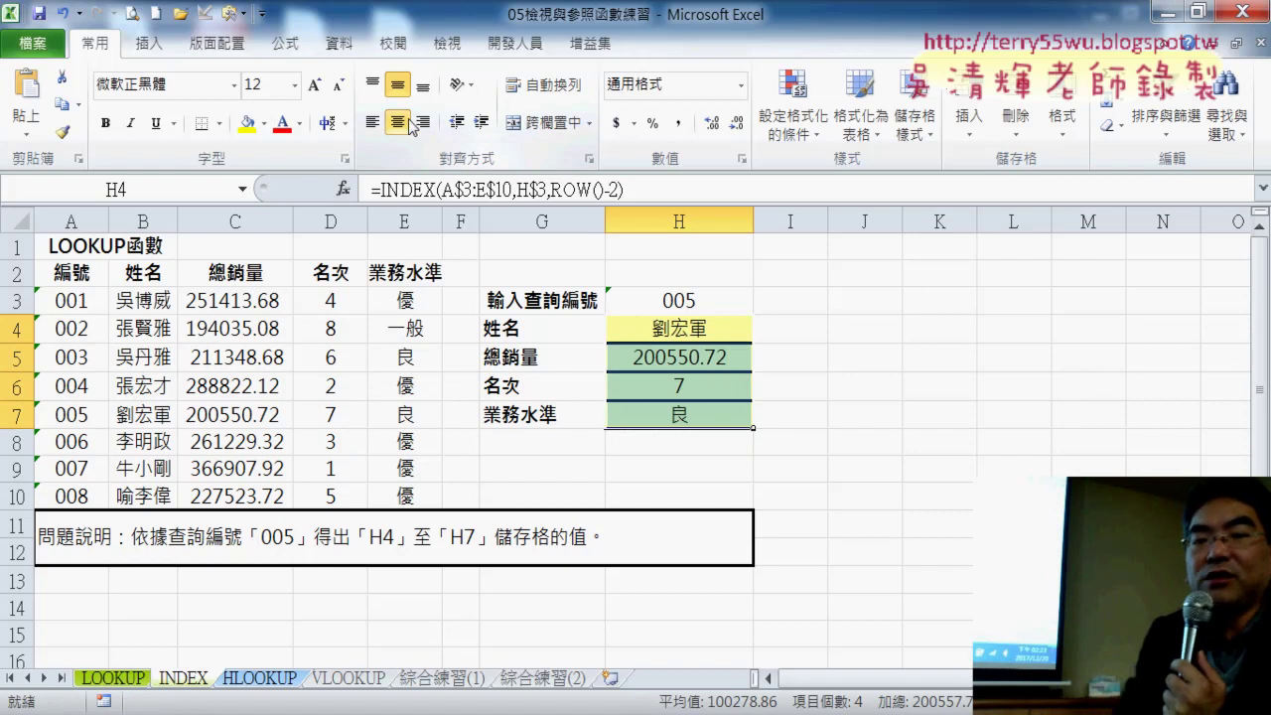